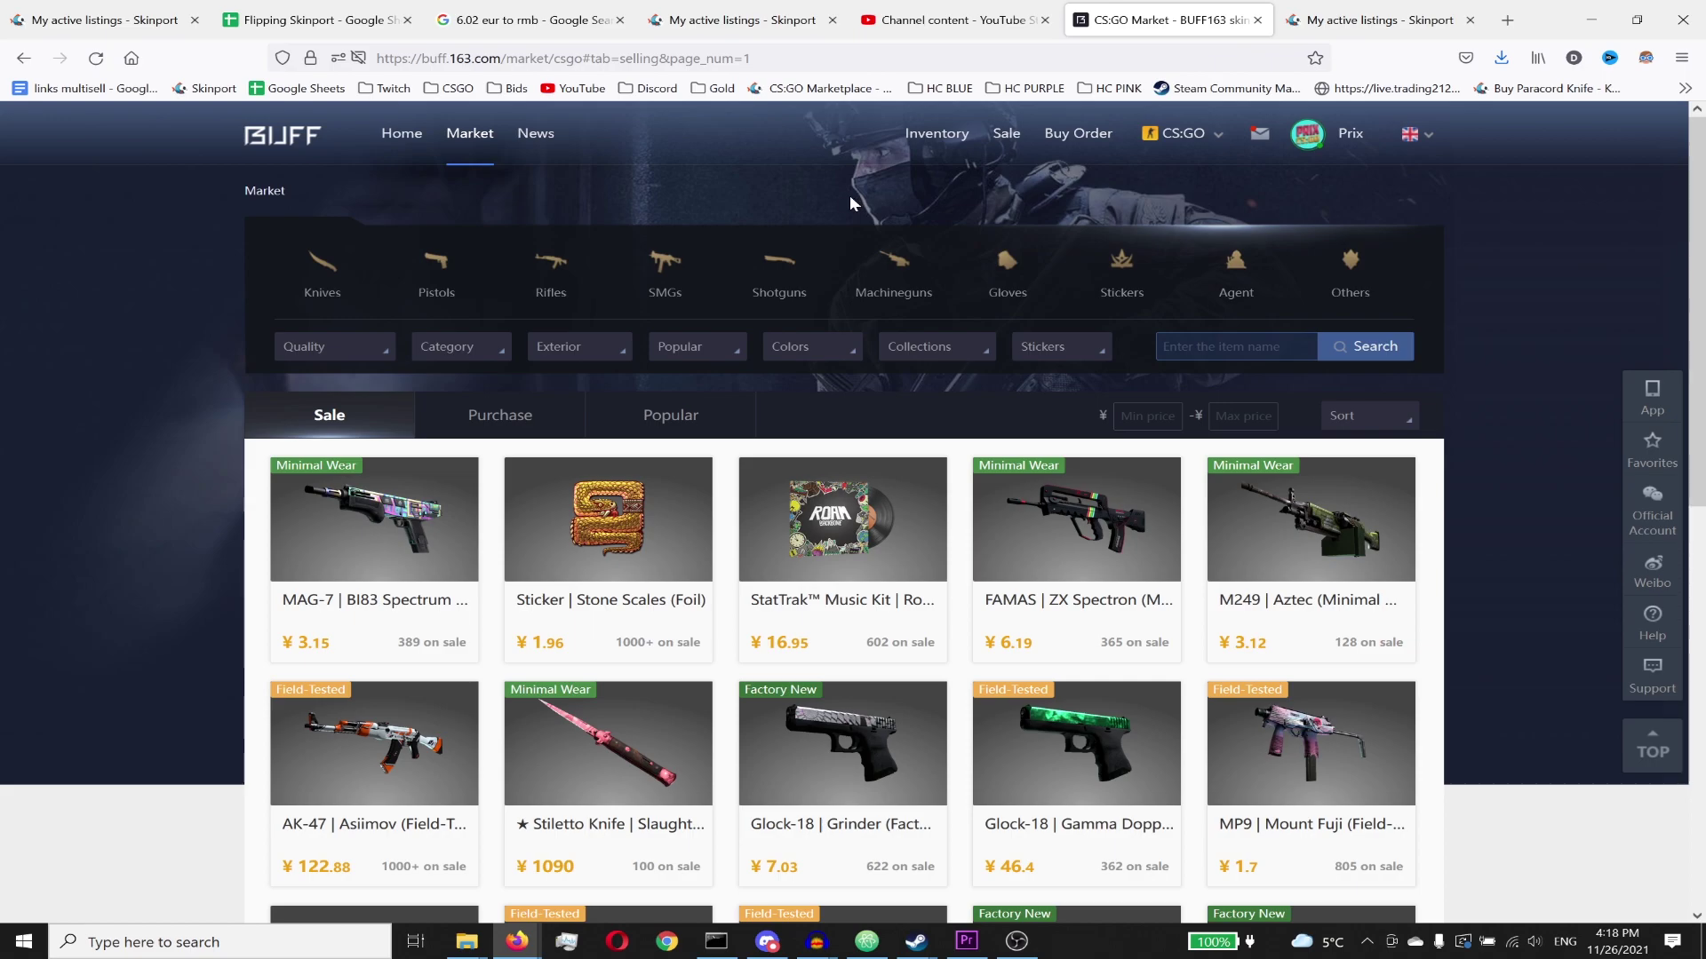
Step: Filter the market's sale listings to prices from ¥18 to ¥22
{"action": "mouse_move", "coordinate": [1309, 134]}
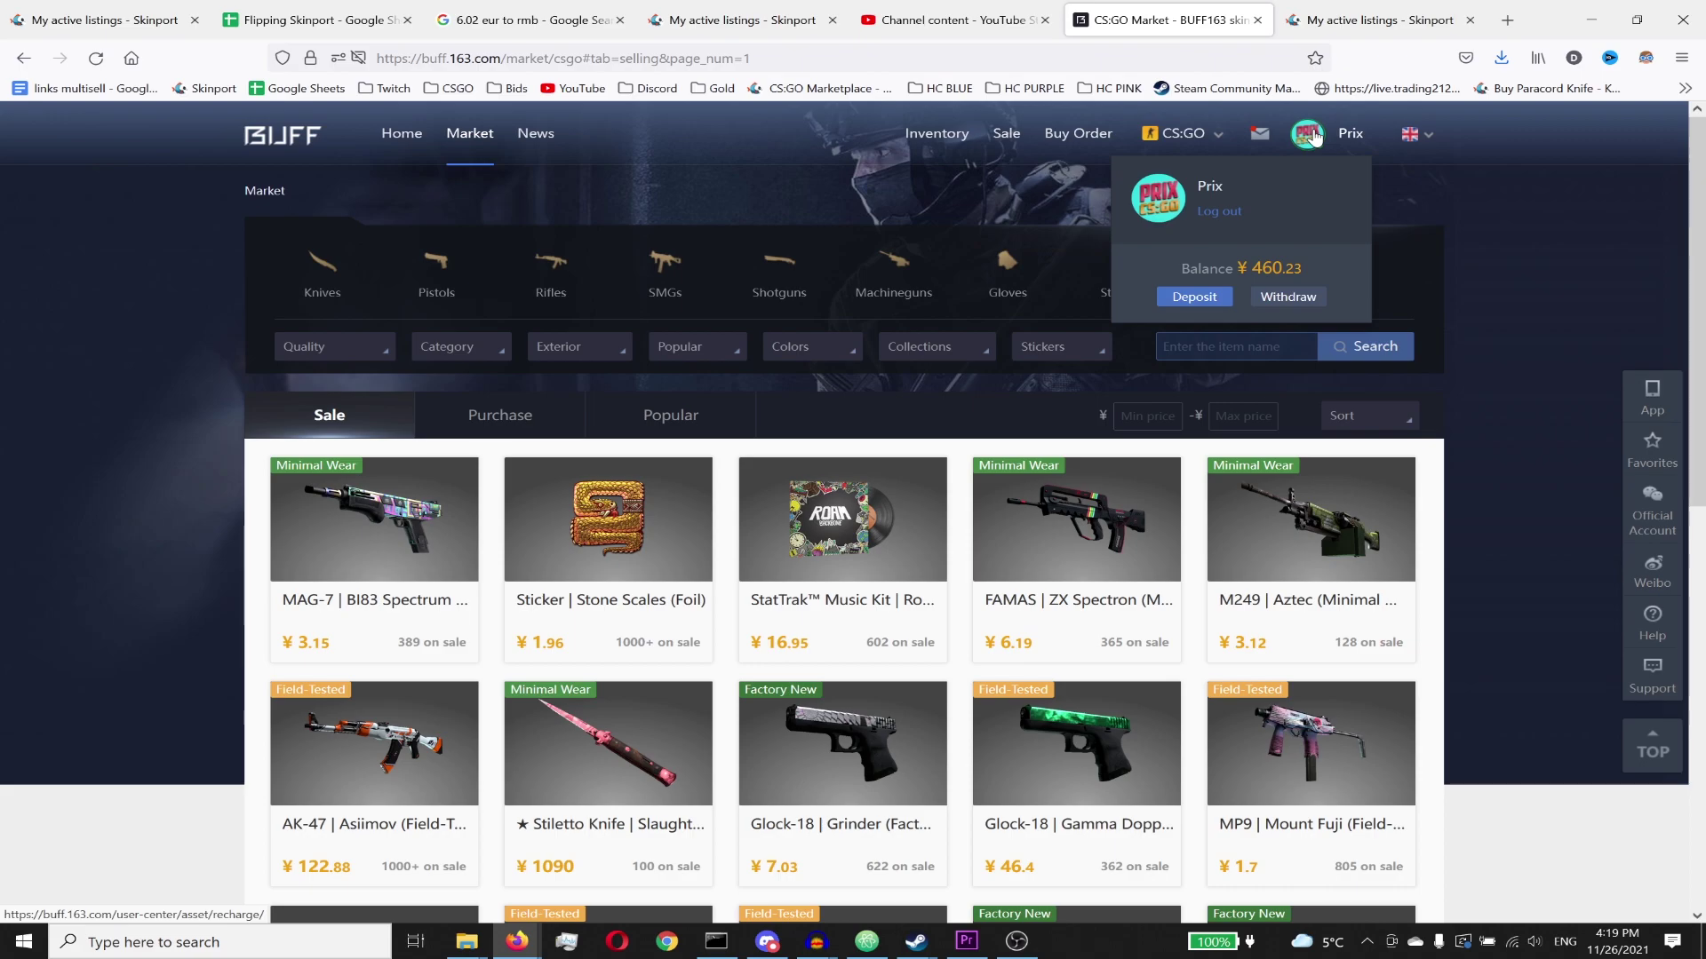
{"action": "left_click", "coordinate": [1147, 415]}
{"action": "type", "text": "18"}
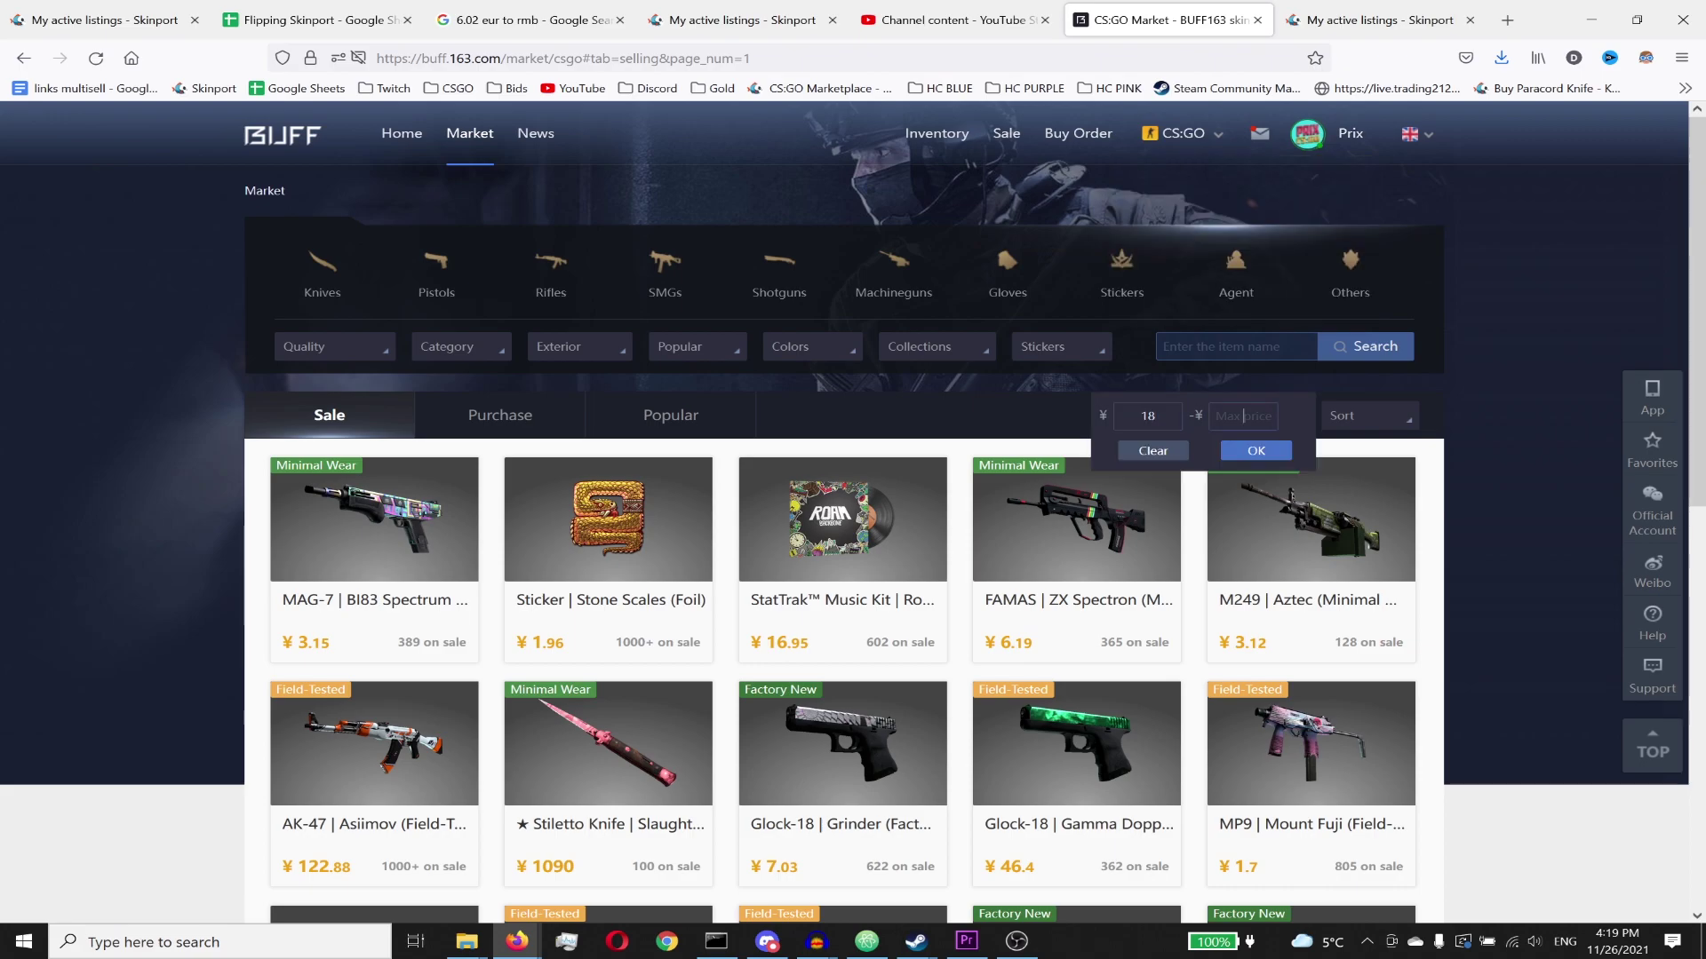
{"action": "left_click", "coordinate": [1256, 450]}
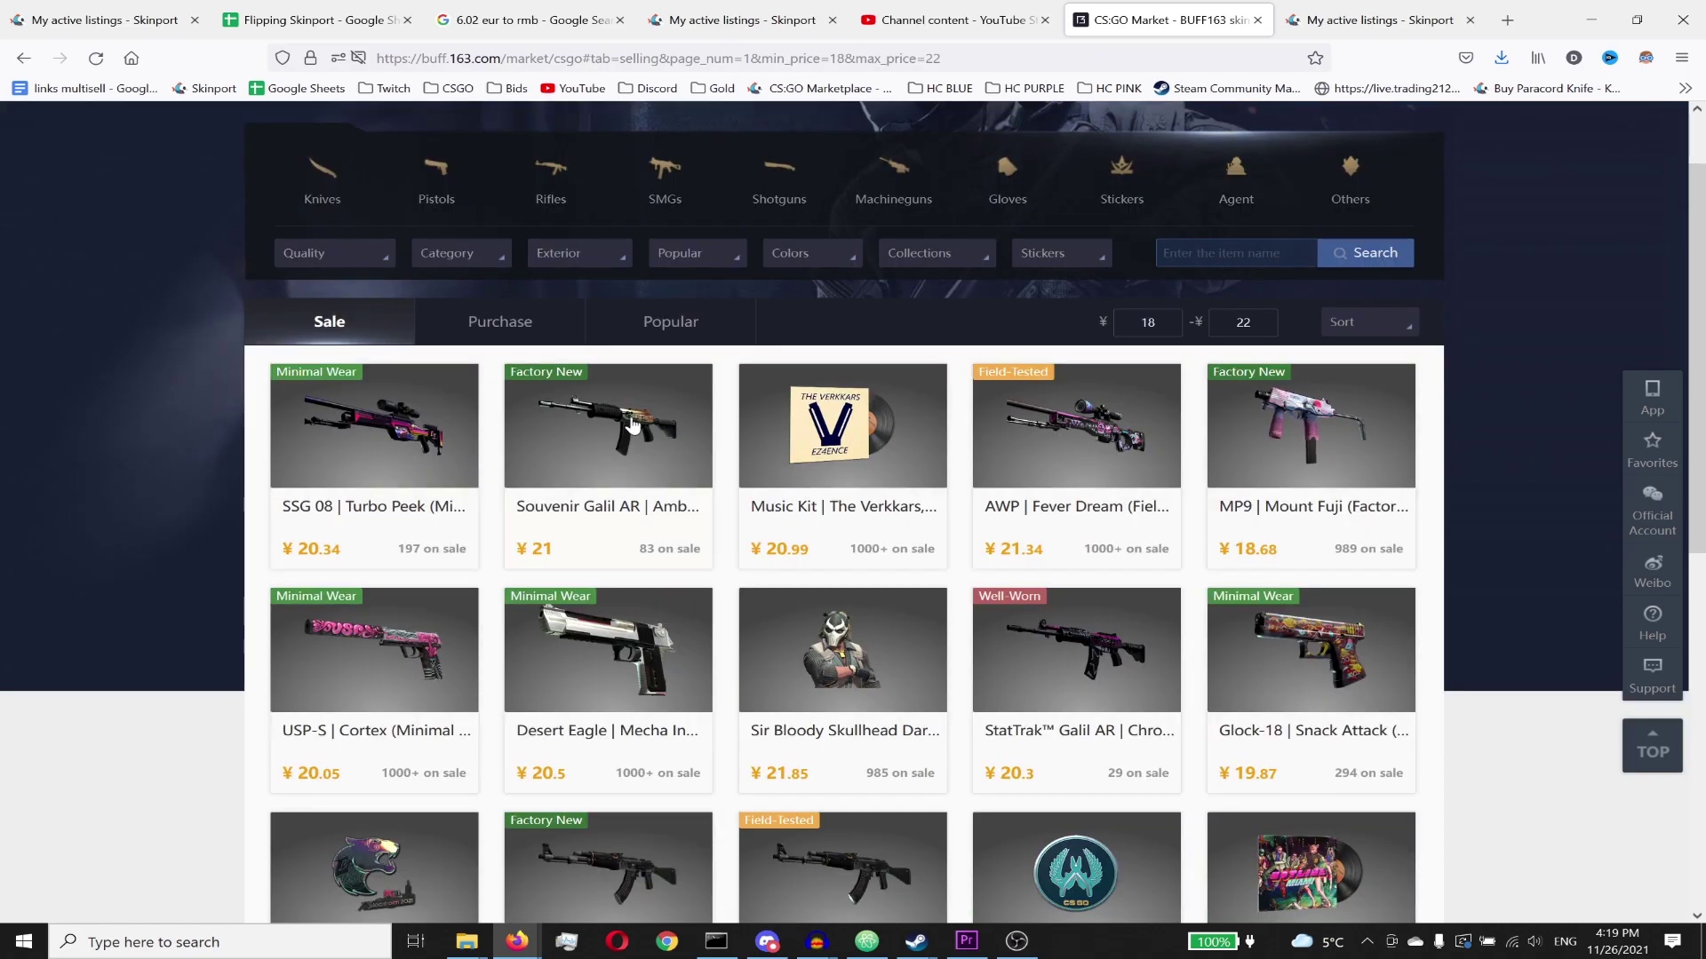
{"action": "scroll", "coordinate": [1420, 647], "scroll_direction": "down", "scroll_amount": 2}
{"action": "scroll", "coordinate": [99, 482], "scroll_direction": "up", "scroll_amount": 1}
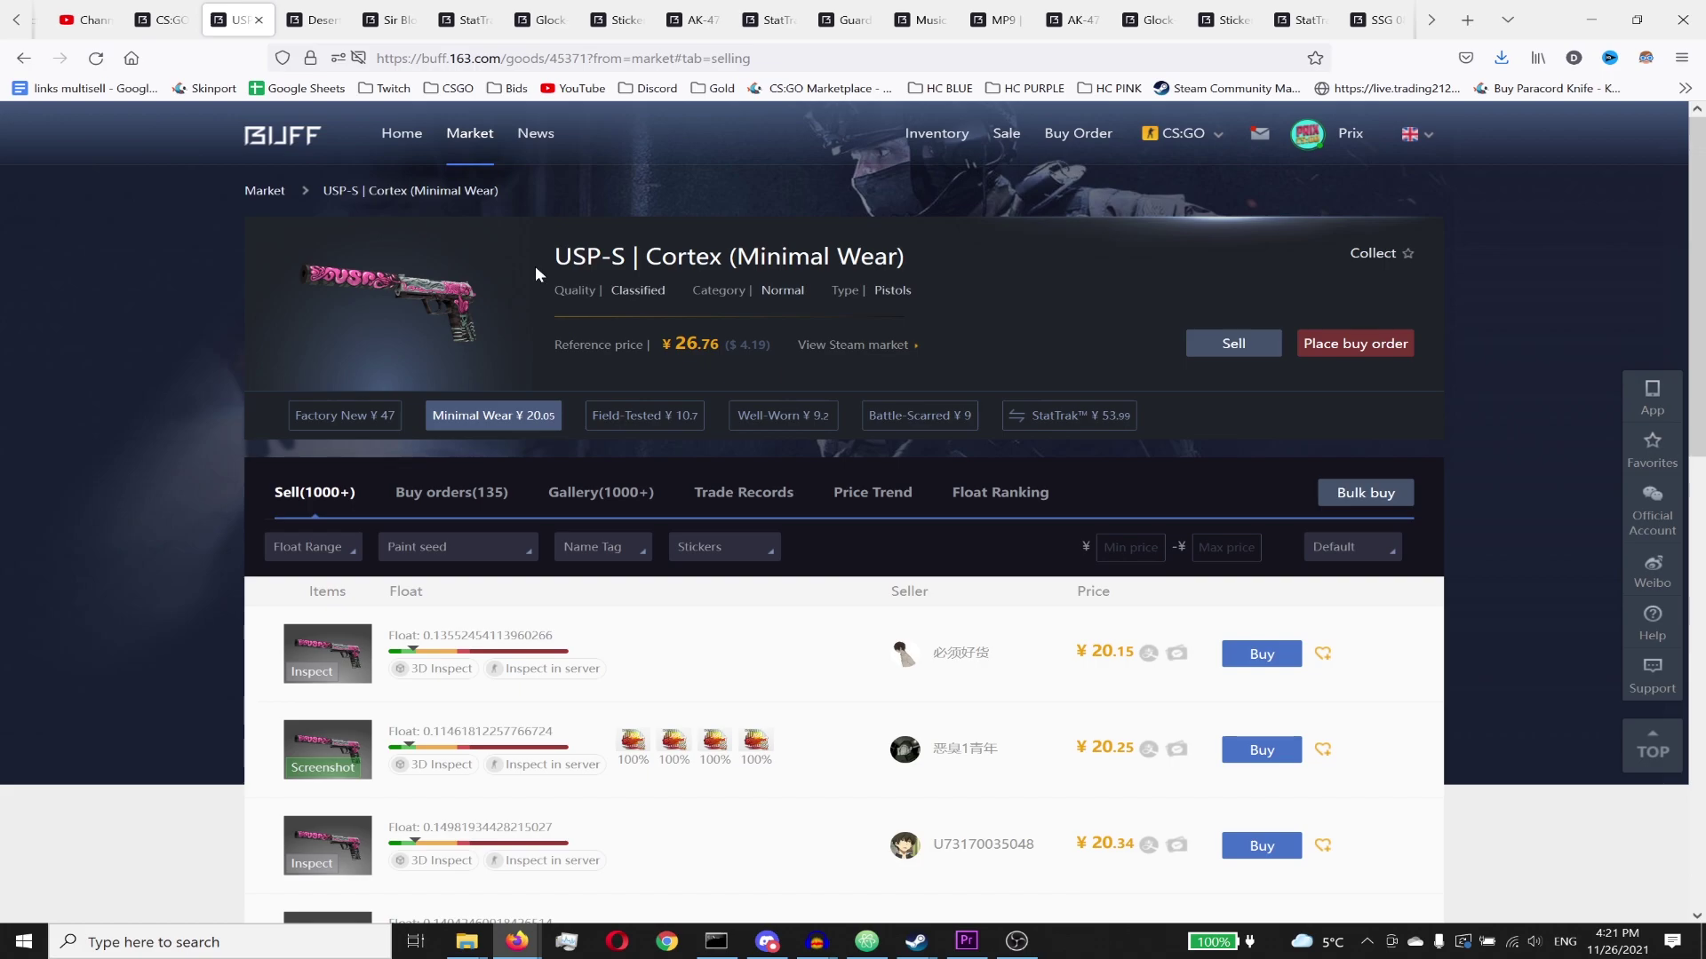
Step: Examine the lowest asking prices among the sell listings for the USP-S | Cortex (Minimal Wear)
{"action": "left_click_drag", "start_coordinate": [534, 265], "coordinate": [675, 257]}
{"action": "left_click", "coordinate": [819, 283]}
{"action": "scroll", "coordinate": [819, 283], "scroll_direction": "down", "scroll_amount": 4}
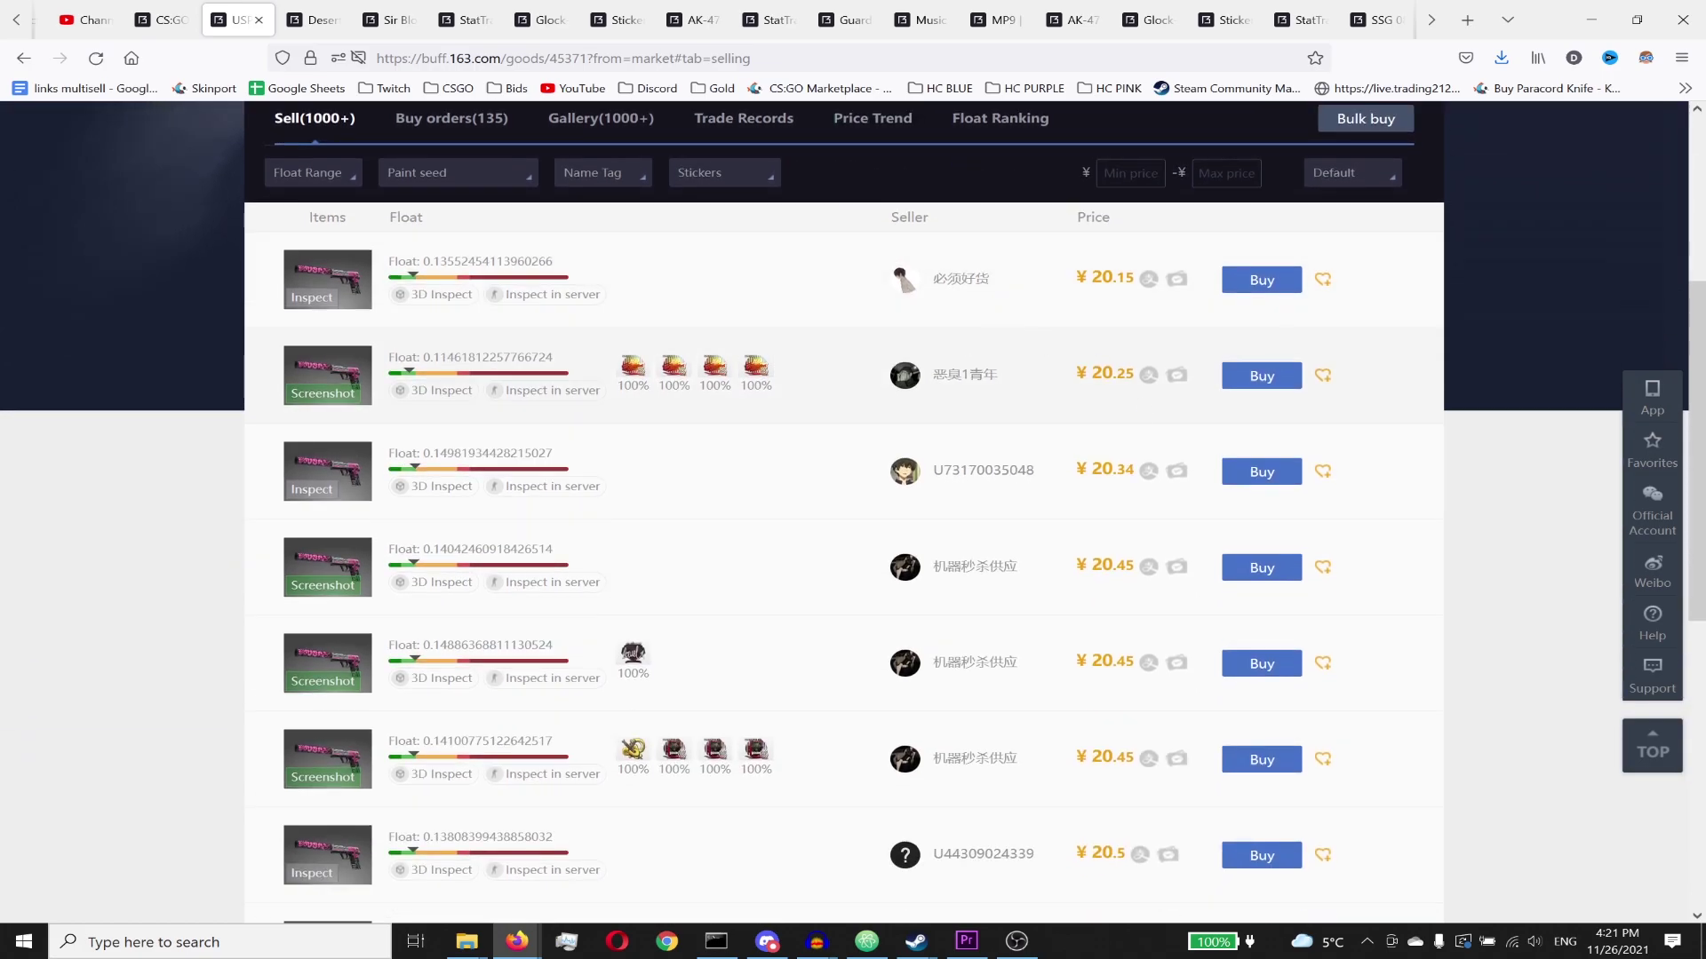
{"action": "scroll", "coordinate": [1152, 617], "scroll_direction": "down", "scroll_amount": 1}
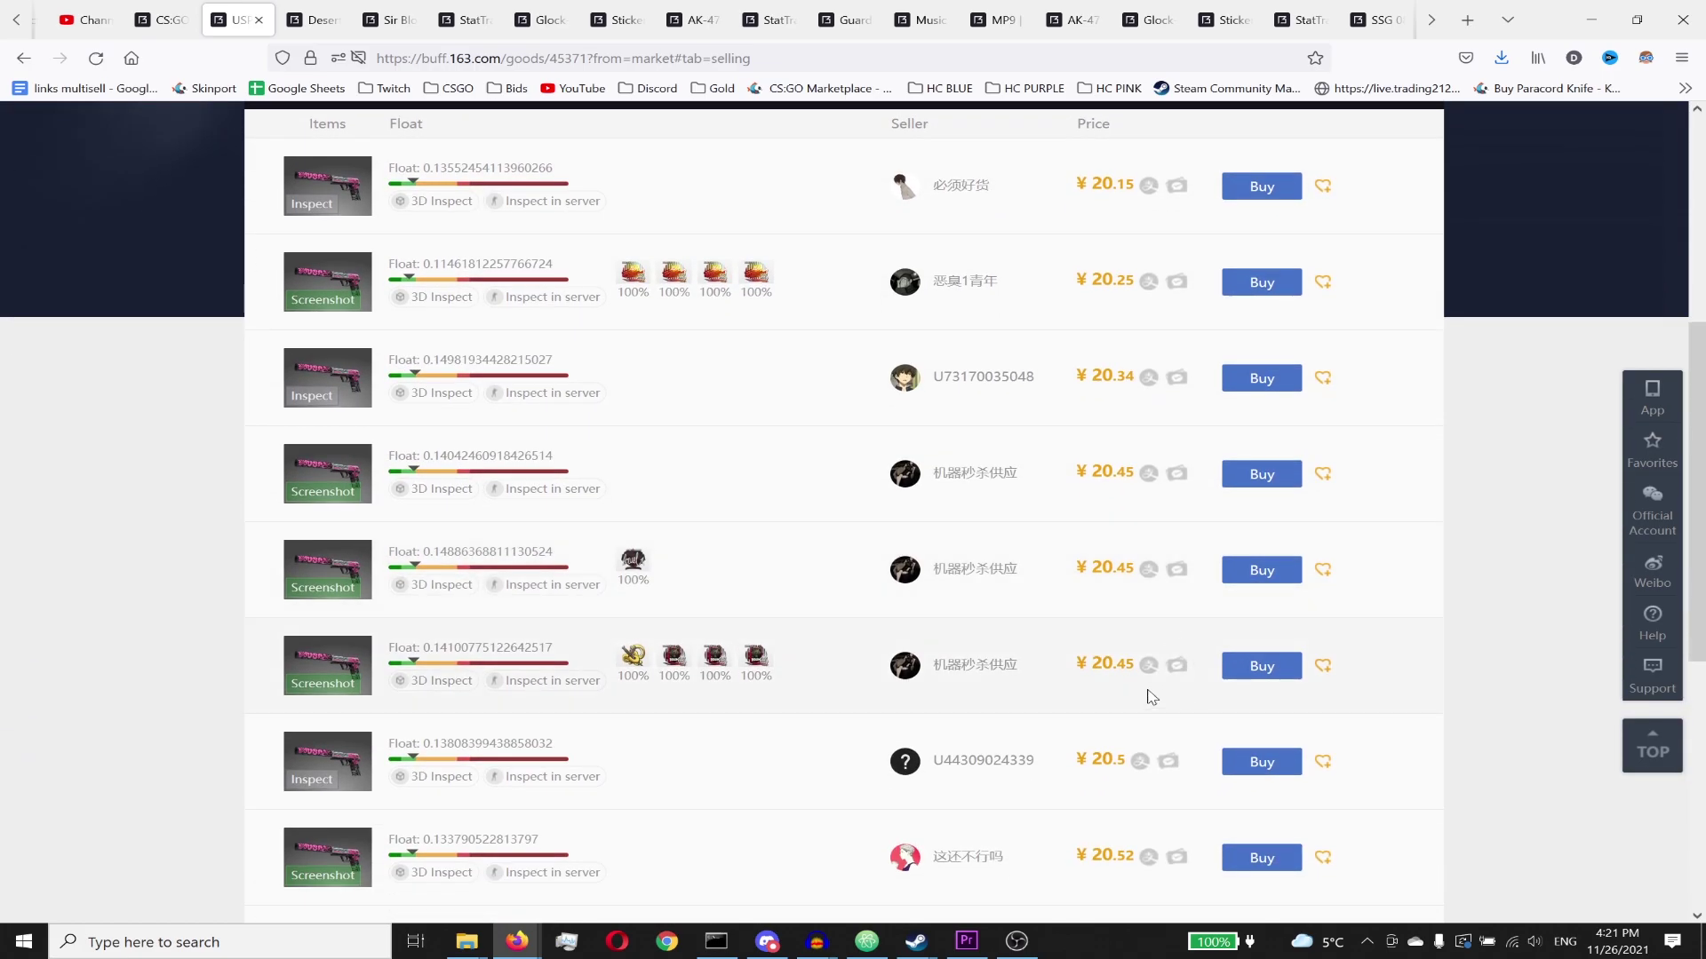
{"action": "left_click_drag", "start_coordinate": [1126, 753], "coordinate": [1116, 746]}
{"action": "left_click_drag", "start_coordinate": [1132, 376], "coordinate": [1106, 216]}
{"action": "left_click", "coordinate": [1558, 415]}
{"action": "left_click_drag", "start_coordinate": [1135, 473], "coordinate": [1088, 473]}
Step: Review the trade records of the USP-S | Cortex (Minimal Wear), comparing its recent sale prices
{"action": "scroll", "coordinate": [787, 445], "scroll_direction": "up", "scroll_amount": 3}
{"action": "left_click", "coordinate": [764, 305]}
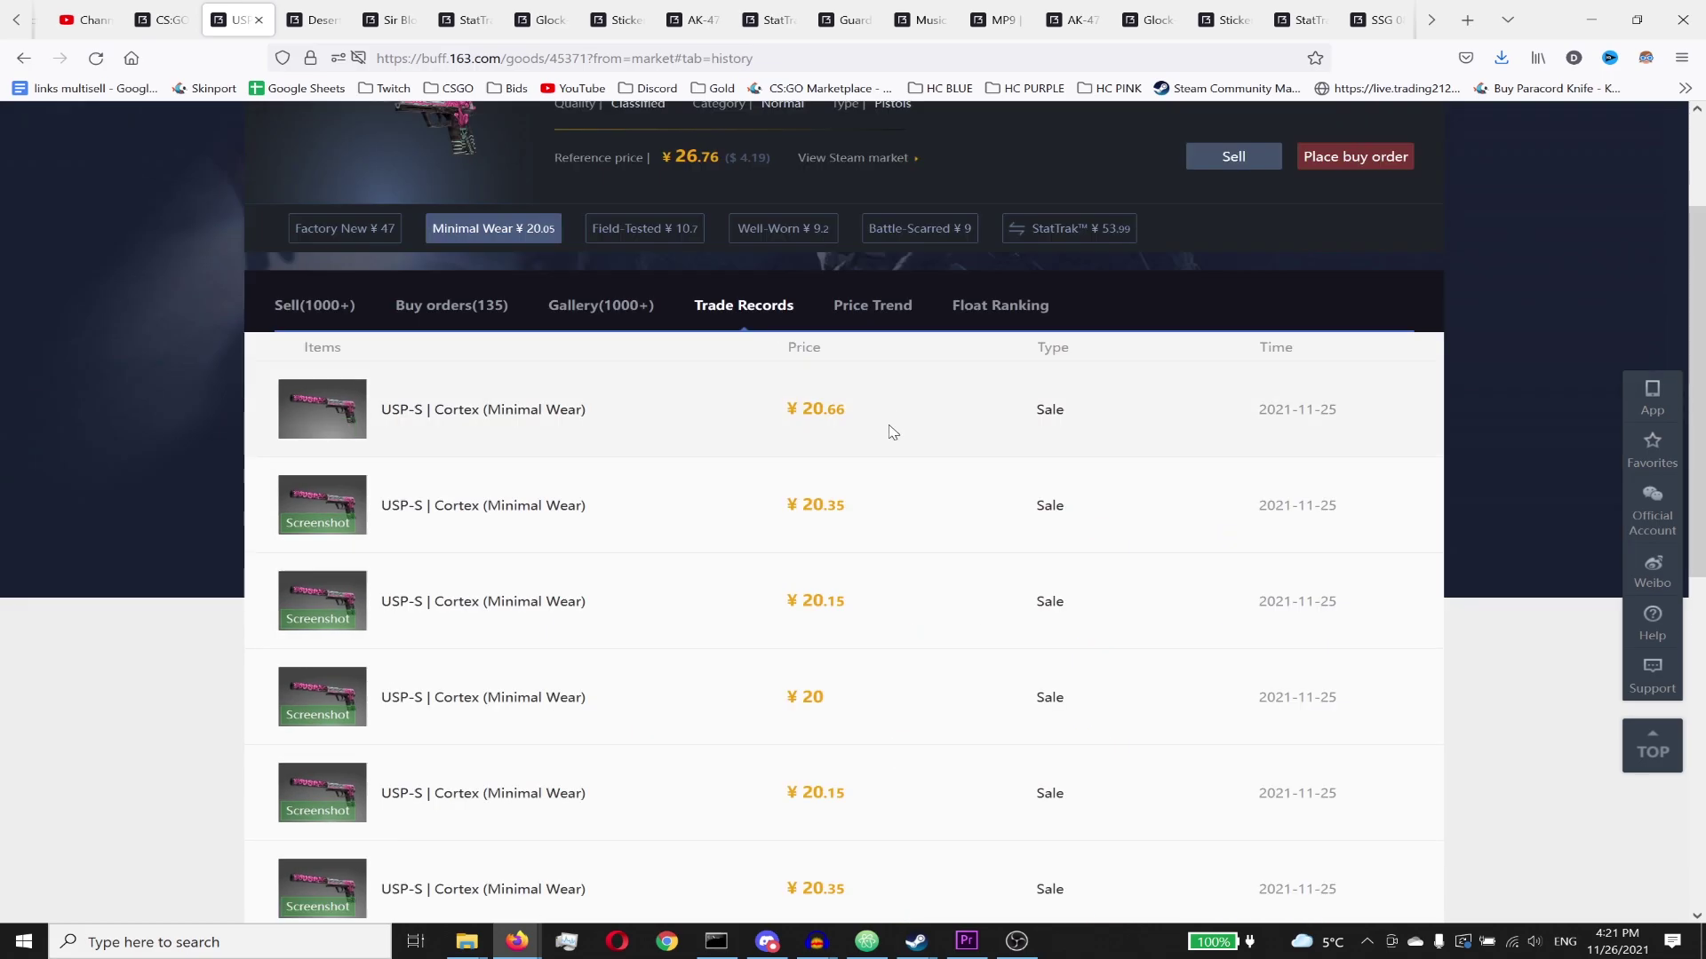
{"action": "scroll", "coordinate": [884, 432], "scroll_direction": "down", "scroll_amount": 2}
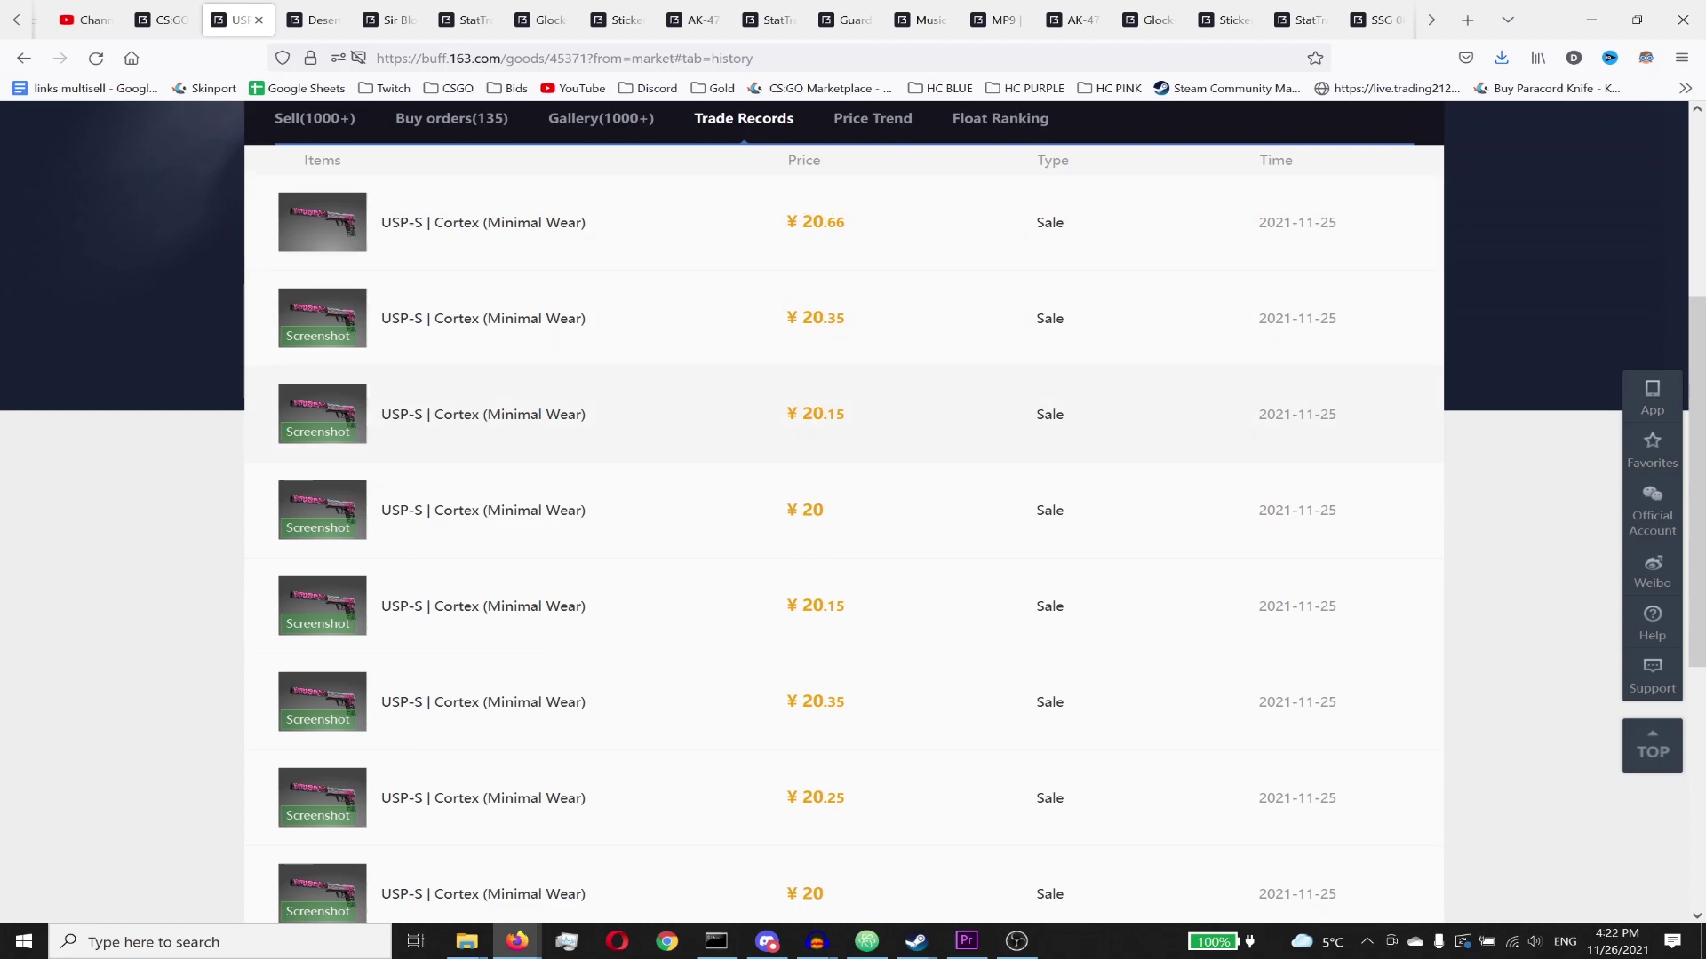
{"action": "scroll", "coordinate": [1111, 355], "scroll_direction": "down", "scroll_amount": 2}
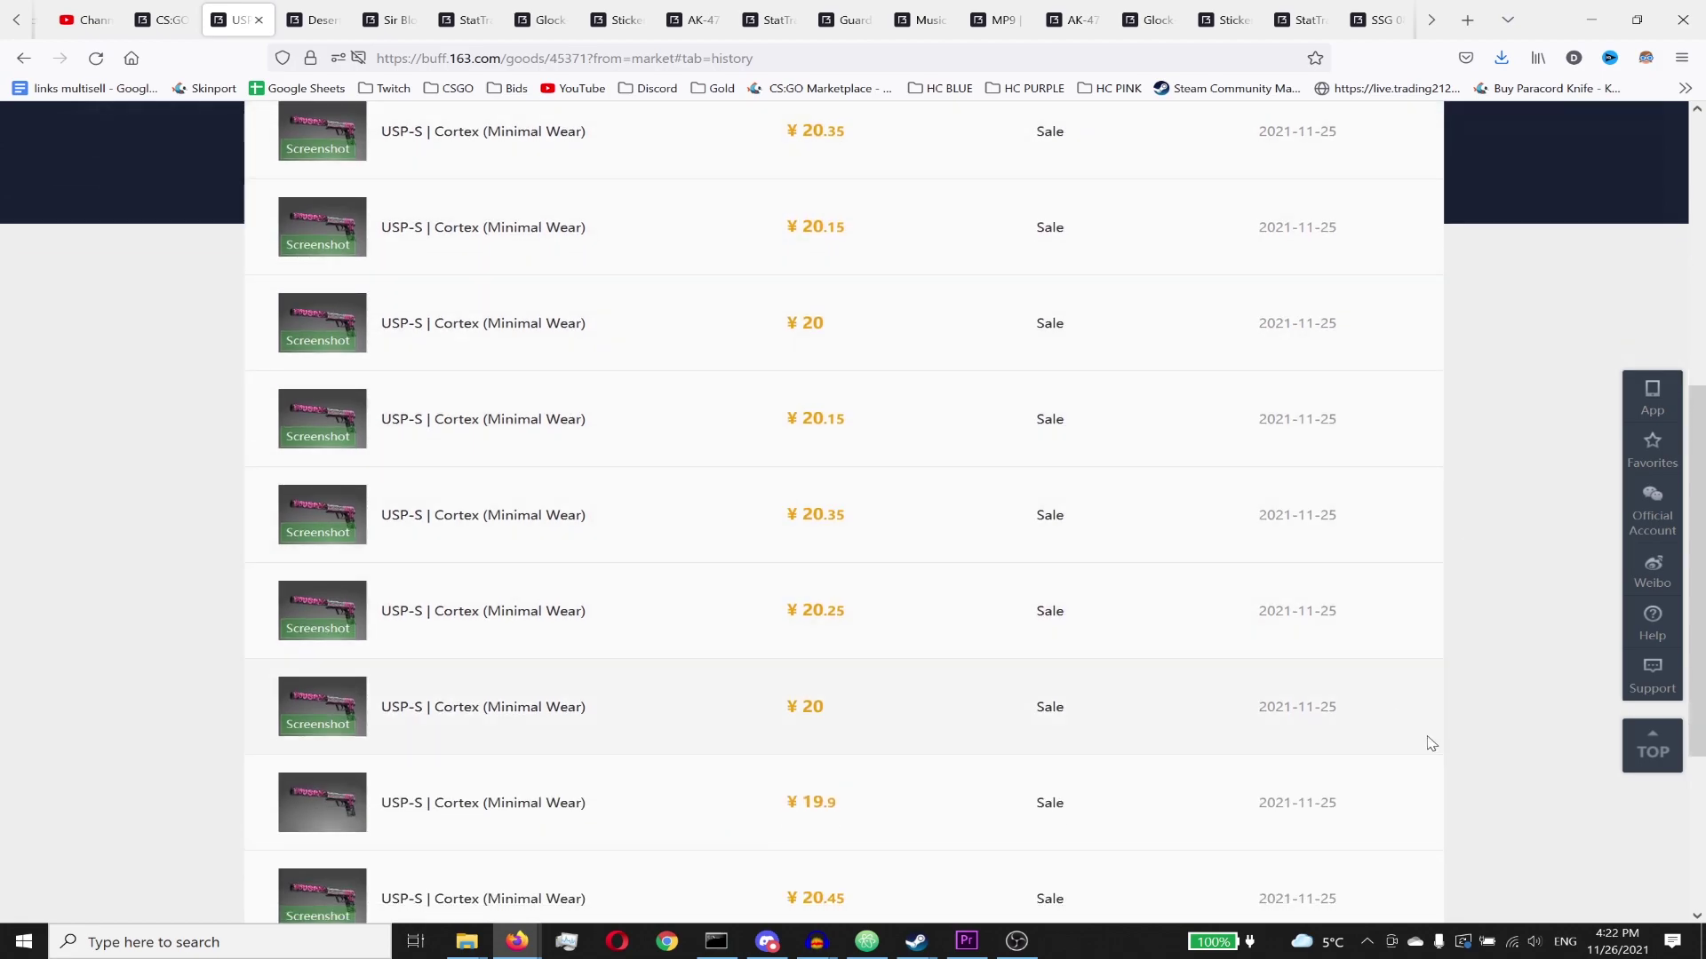
{"action": "scroll", "coordinate": [1432, 743], "scroll_direction": "down", "scroll_amount": 1}
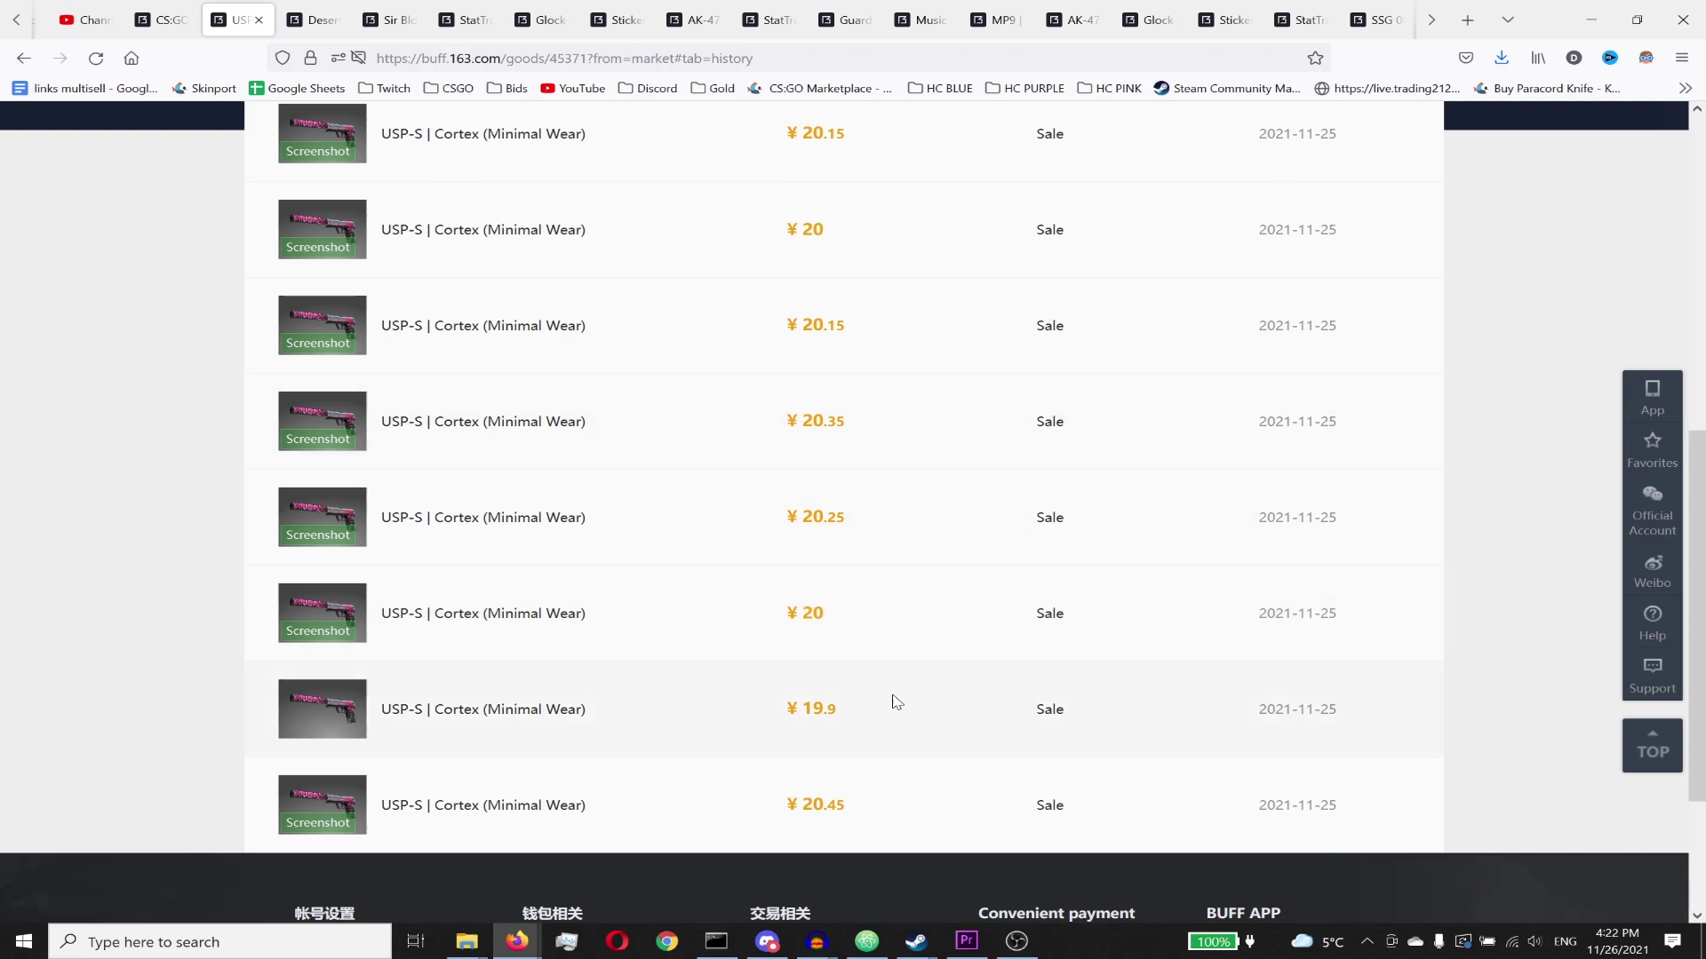
{"action": "left_click_drag", "start_coordinate": [864, 804], "coordinate": [781, 805]}
{"action": "scroll", "coordinate": [902, 826], "scroll_direction": "up", "scroll_amount": 3}
{"action": "left_click_drag", "start_coordinate": [868, 230], "coordinate": [760, 223]}
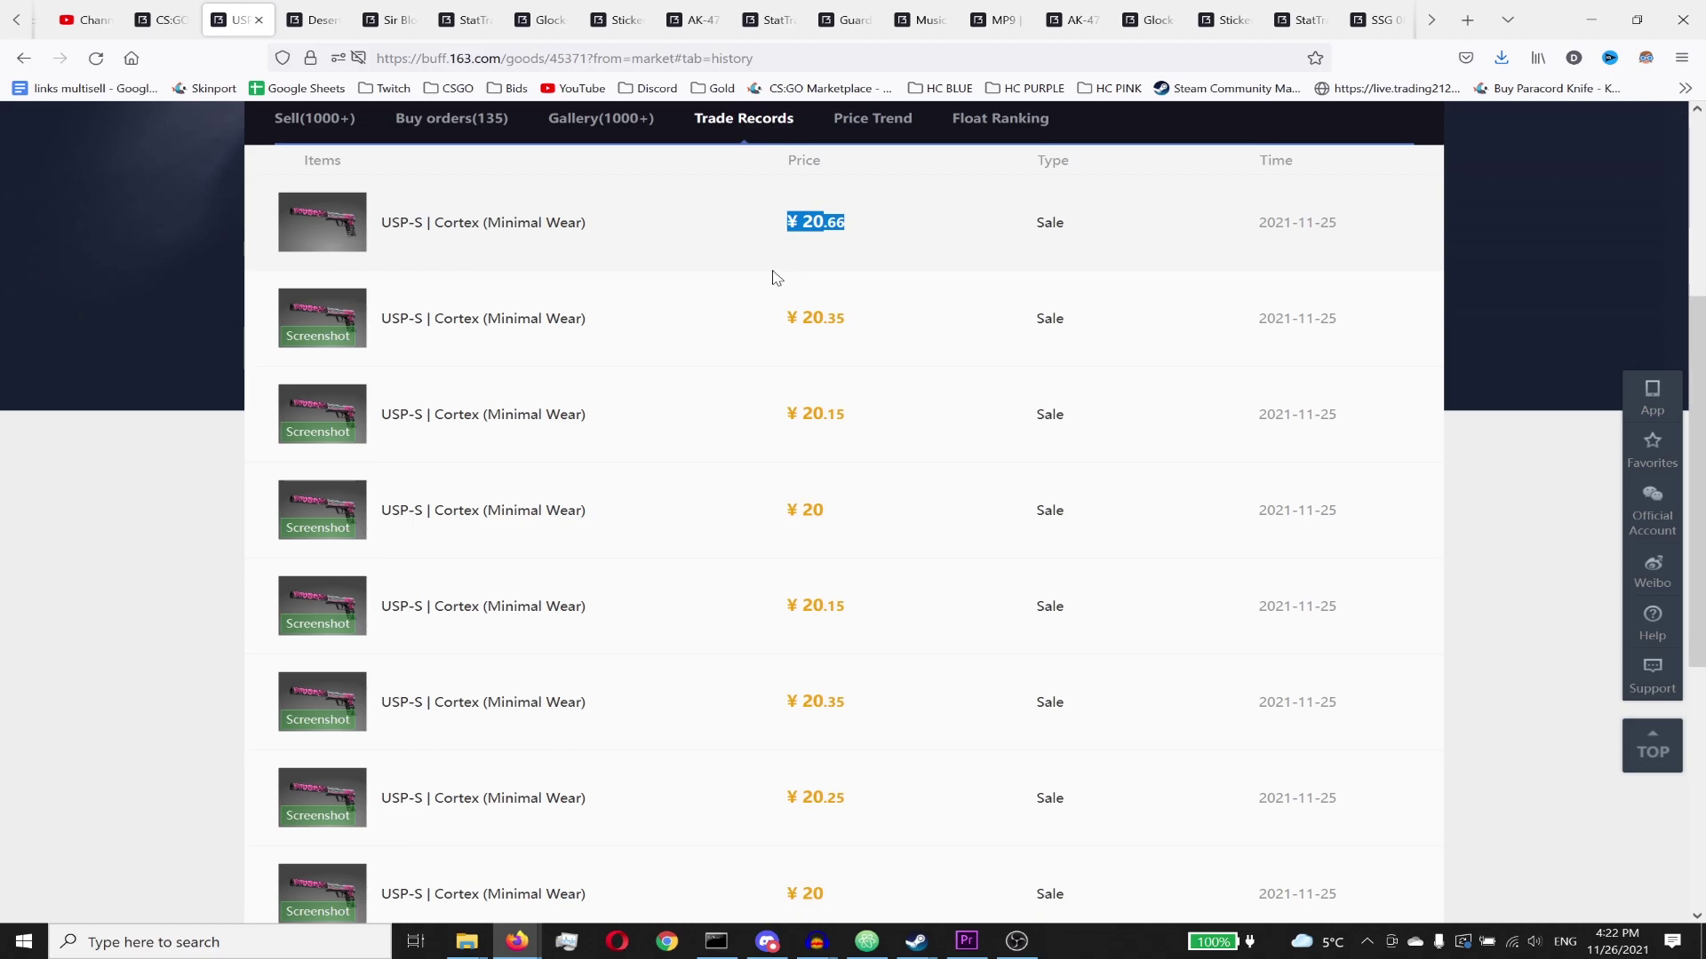
Step: Check the price and quantity of the highest buy order for the USP-S | Cortex (Minimal Wear)
{"action": "scroll", "coordinate": [941, 666], "scroll_direction": "down", "scroll_amount": 3}
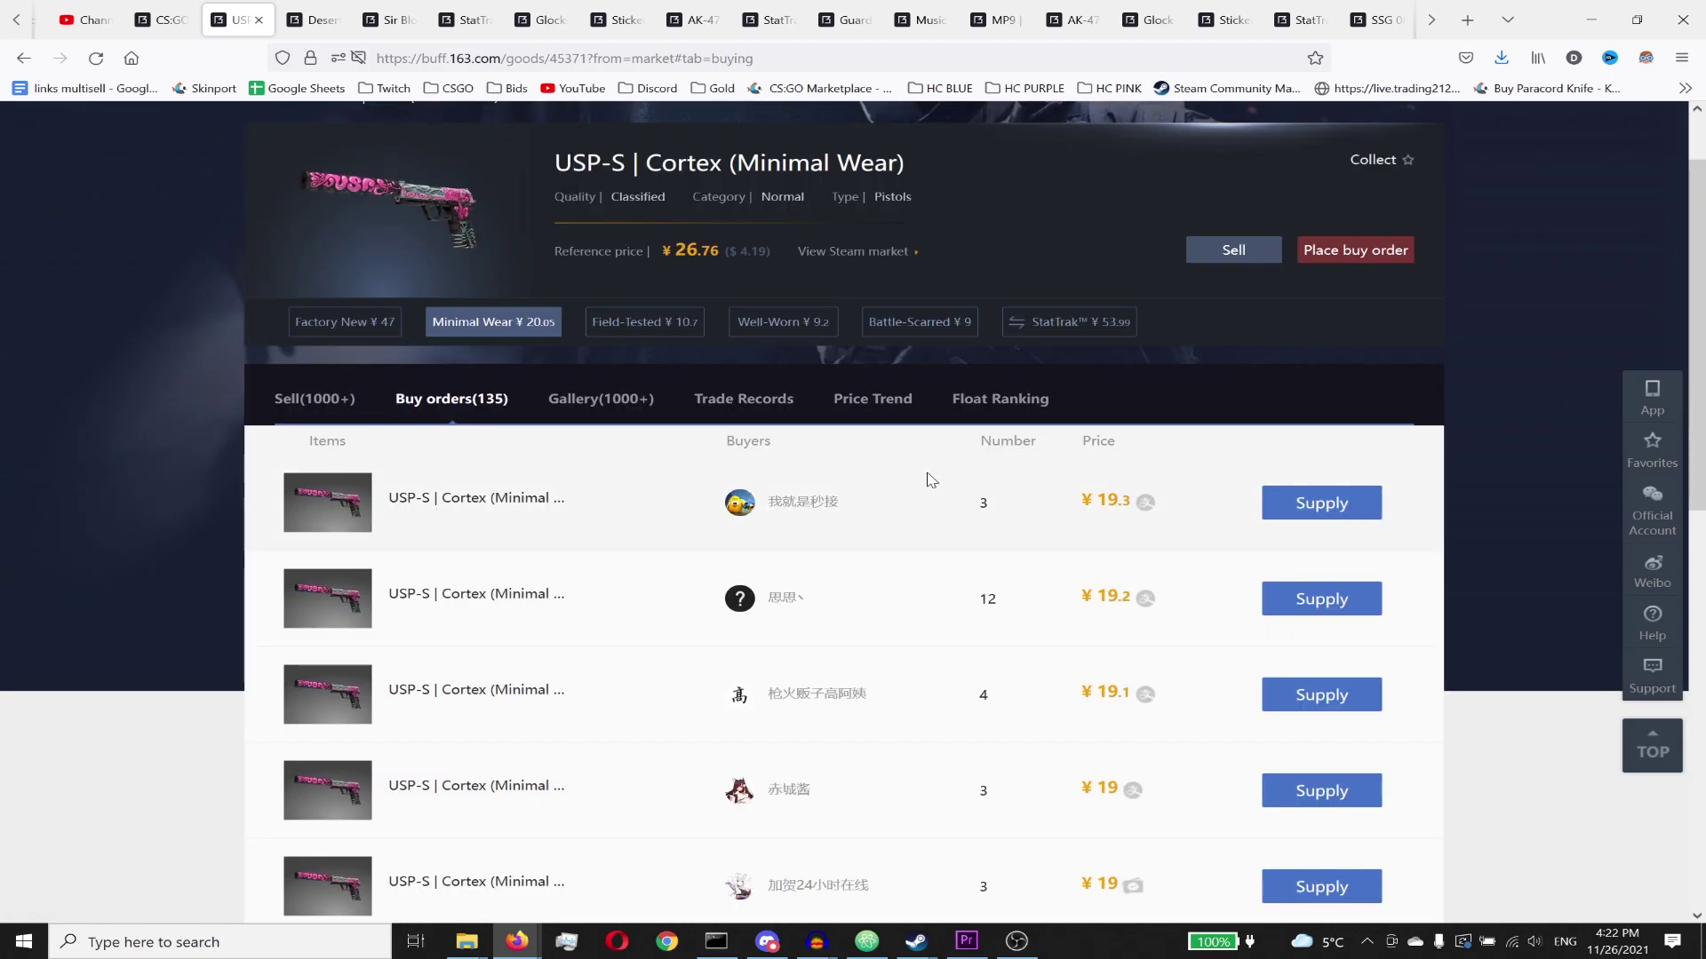
{"action": "left_click_drag", "start_coordinate": [980, 509], "coordinate": [1132, 501]}
{"action": "left_click", "coordinate": [1026, 519]}
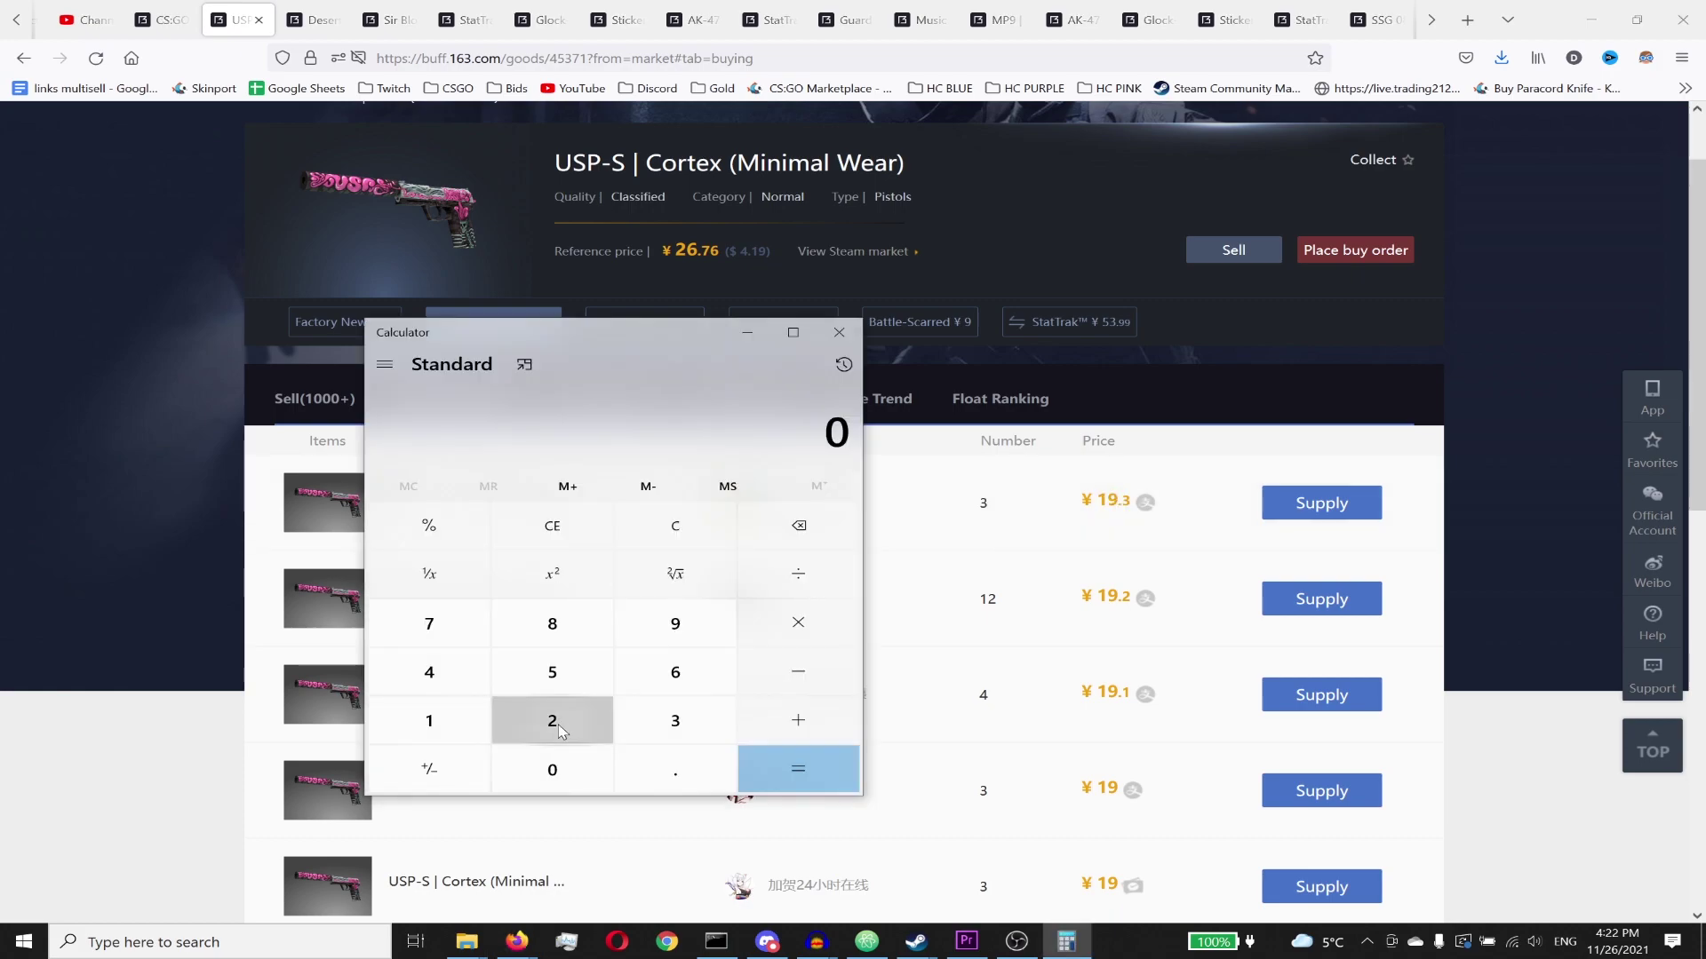
Step: Compute the sale proceeds after the fee in Calculator as 20.45 × 0.975
{"action": "left_click", "coordinate": [556, 724]}
{"action": "left_click", "coordinate": [554, 769]}
{"action": "left_click", "coordinate": [675, 769]}
{"action": "left_click", "coordinate": [429, 672]}
{"action": "left_click", "coordinate": [553, 673]}
{"action": "left_click", "coordinate": [785, 611]}
{"action": "left_click", "coordinate": [559, 769]}
{"action": "left_click", "coordinate": [676, 769]}
{"action": "left_click", "coordinate": [675, 626]}
{"action": "left_click", "coordinate": [429, 625]}
{"action": "left_click", "coordinate": [551, 672]}
{"action": "left_click", "coordinate": [760, 755]}
{"action": "key", "text": "ctrl+c"}
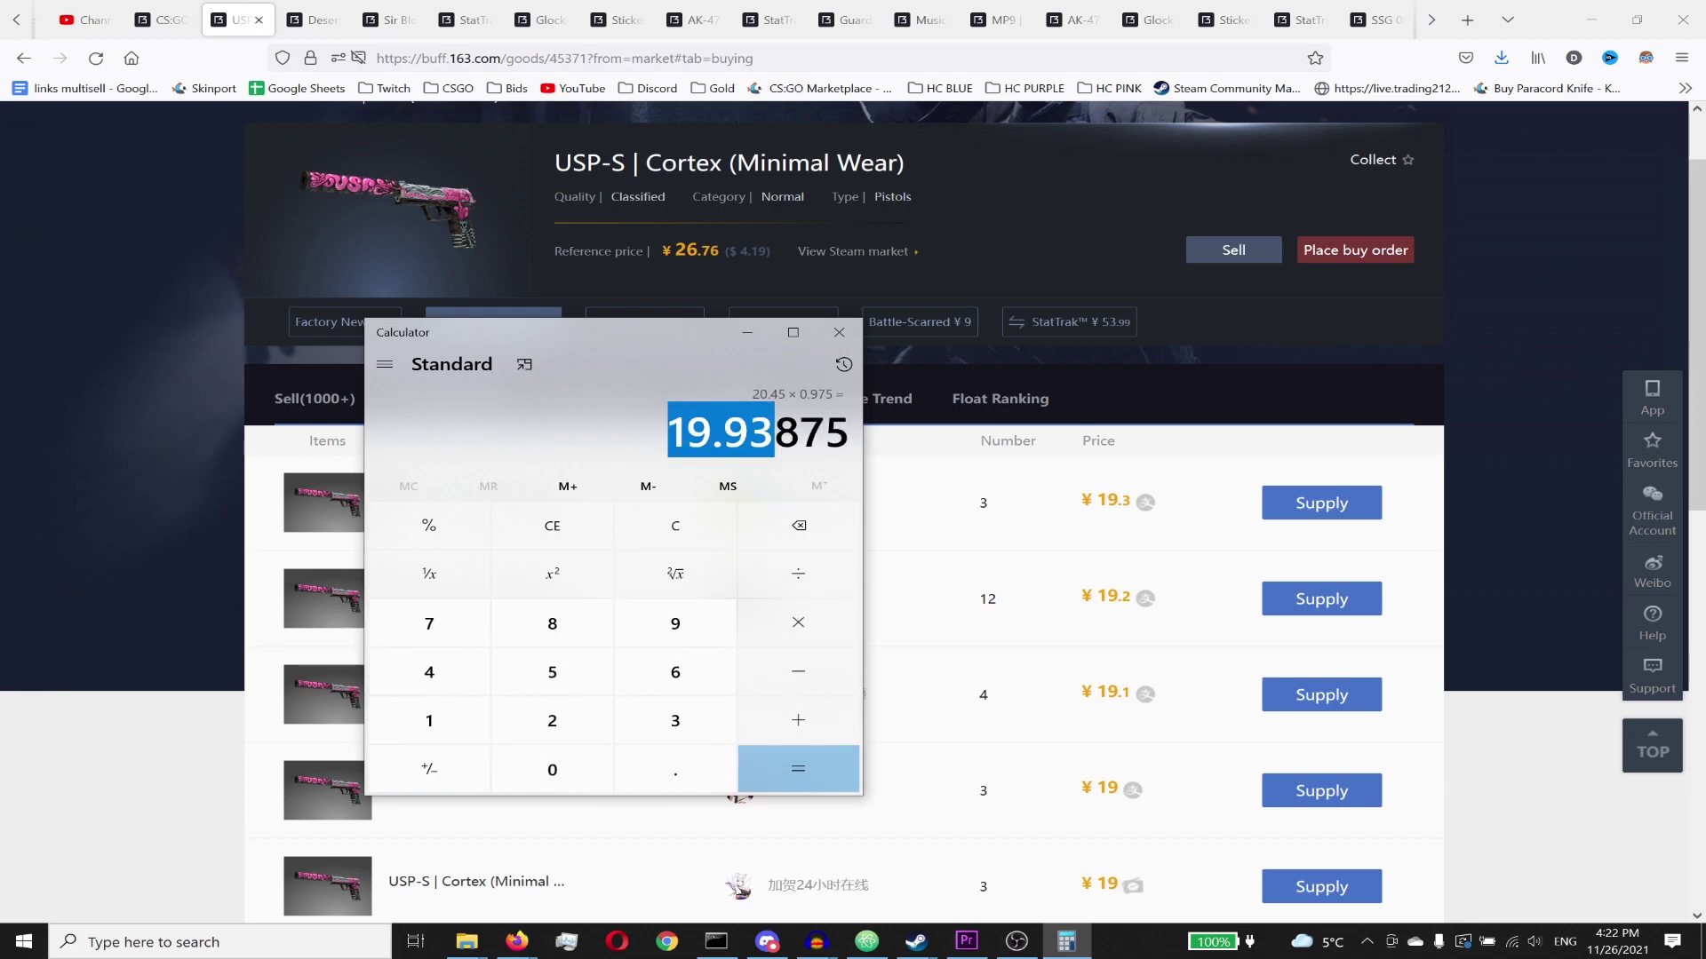
Step: Subtract the 19.3 buy order price from the calculated proceeds to get the profit
{"action": "left_click", "coordinate": [811, 672]}
{"action": "left_click", "coordinate": [476, 721]}
{"action": "left_click", "coordinate": [677, 621]}
{"action": "left_click", "coordinate": [676, 770]}
{"action": "left_click", "coordinate": [669, 734]}
{"action": "left_click", "coordinate": [793, 764]}
Step: Divide the profit by 19.3 and check the leading digits of the result as the return rate
{"action": "left_click", "coordinate": [804, 576]}
{"action": "left_click", "coordinate": [462, 719]}
{"action": "left_click", "coordinate": [668, 621]}
{"action": "left_click", "coordinate": [675, 770]}
{"action": "left_click", "coordinate": [675, 720]}
{"action": "left_click", "coordinate": [798, 768]}
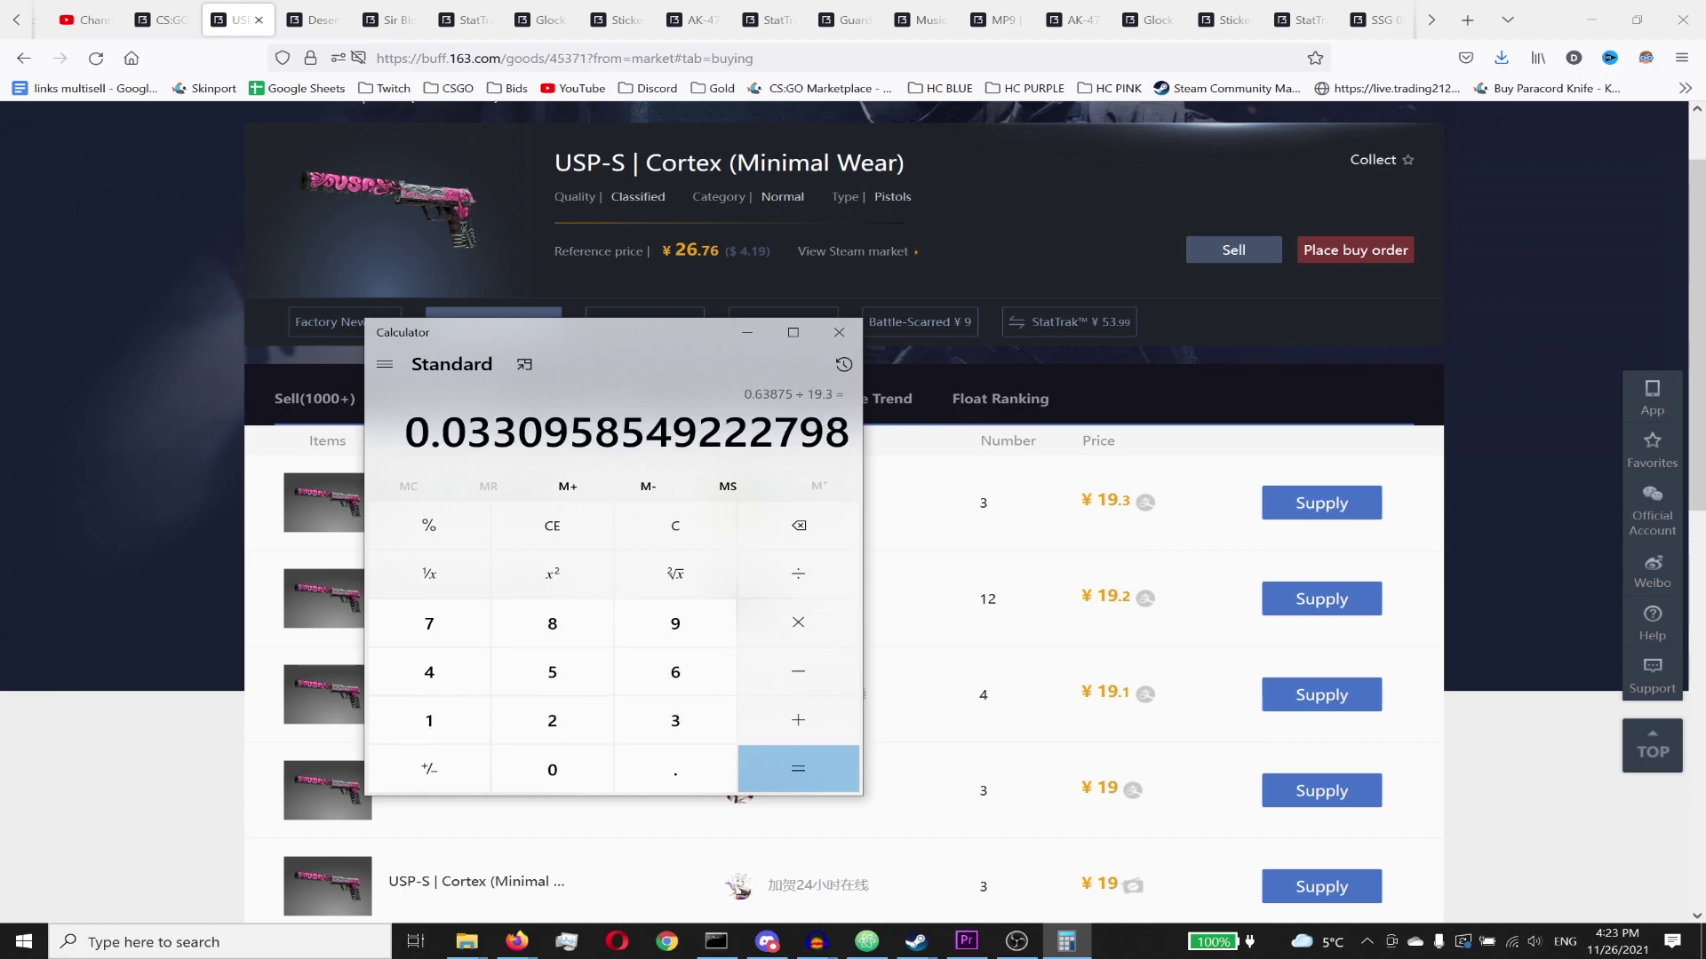
{"action": "left_click_drag", "start_coordinate": [492, 433], "coordinate": [405, 432]}
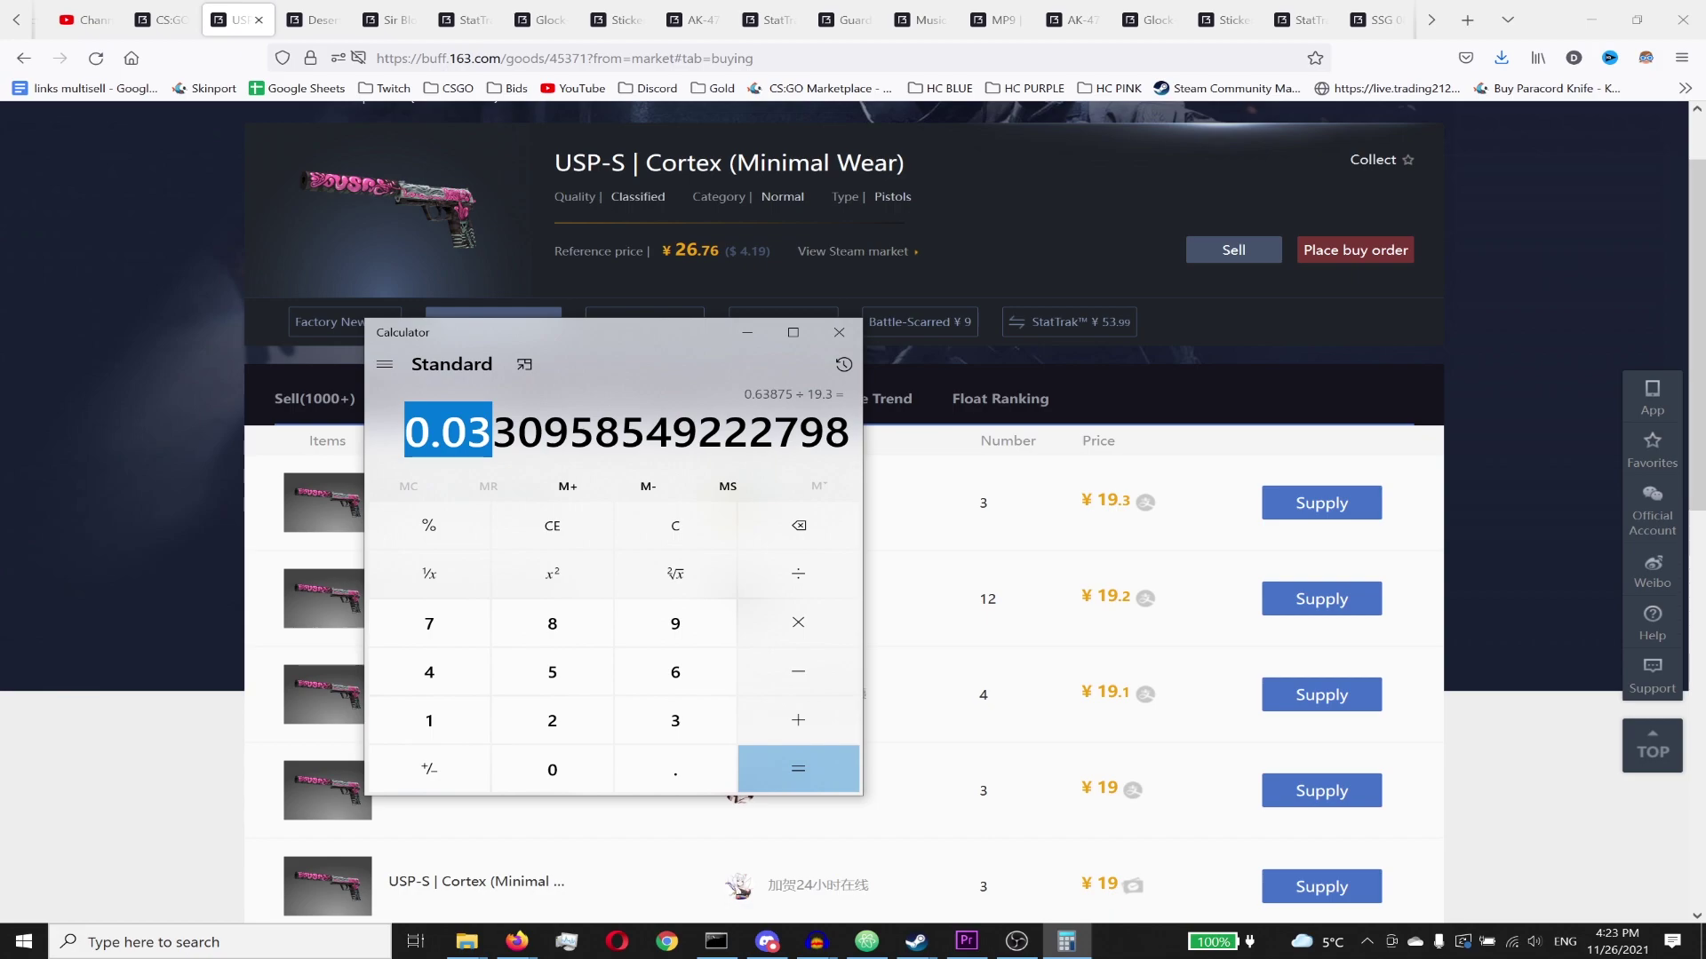
{"action": "double_click", "coordinate": [492, 433]}
{"action": "left_click", "coordinate": [492, 433]}
{"action": "left_click_drag", "start_coordinate": [492, 433], "coordinate": [405, 432]}
{"action": "left_click_drag", "start_coordinate": [567, 346], "coordinate": [630, 356]}
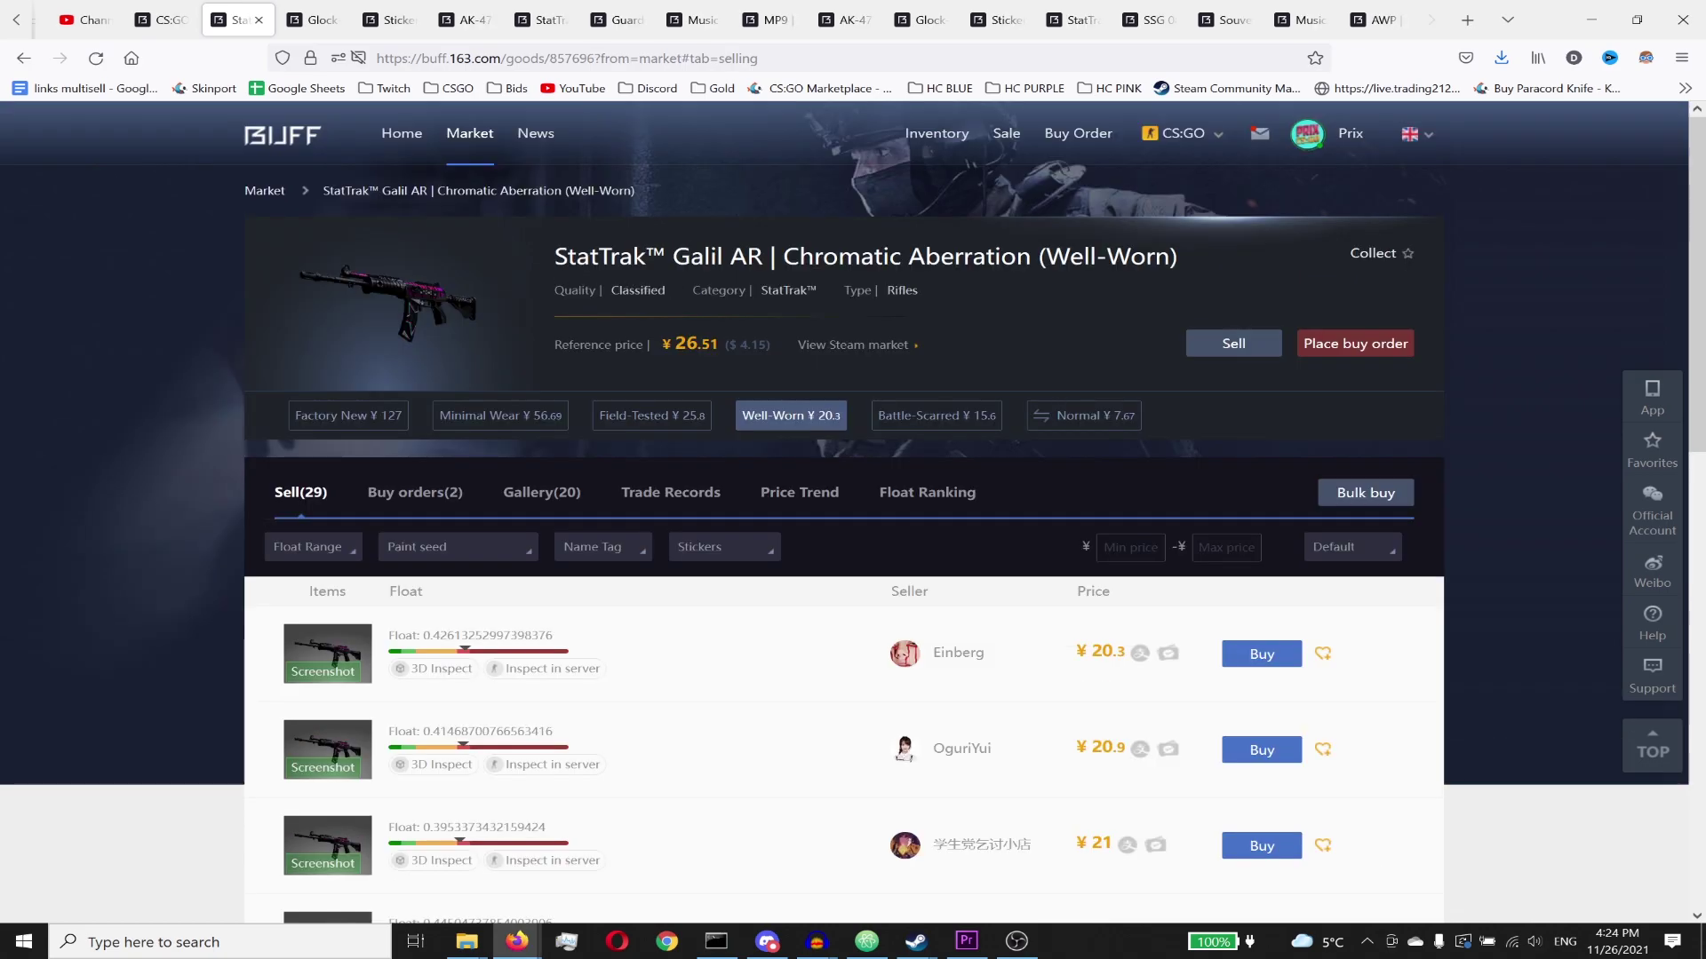
Step: Examine the dates and prices in the trade records of the StatTrak™ Galil AR | Chromatic Aberration (Well-Worn)
{"action": "left_click_drag", "start_coordinate": [553, 257], "coordinate": [1185, 256]}
{"action": "left_click", "coordinate": [1185, 258]}
{"action": "scroll", "coordinate": [318, 498], "scroll_direction": "down", "scroll_amount": 2}
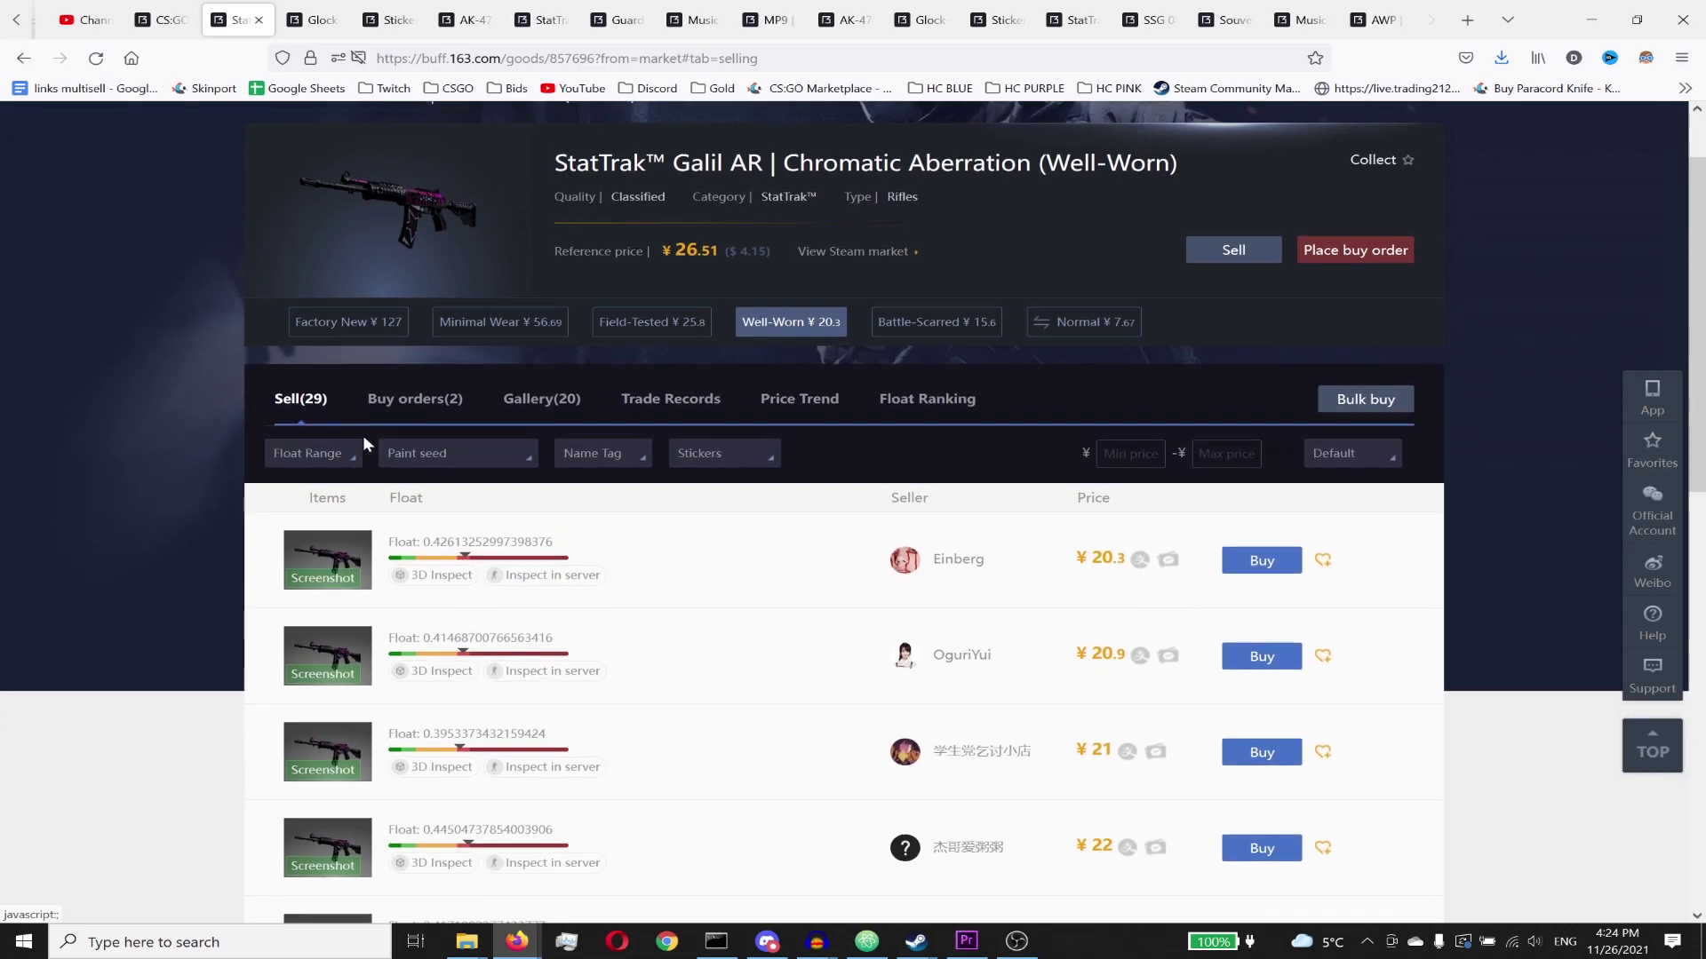
{"action": "left_click", "coordinate": [652, 402]}
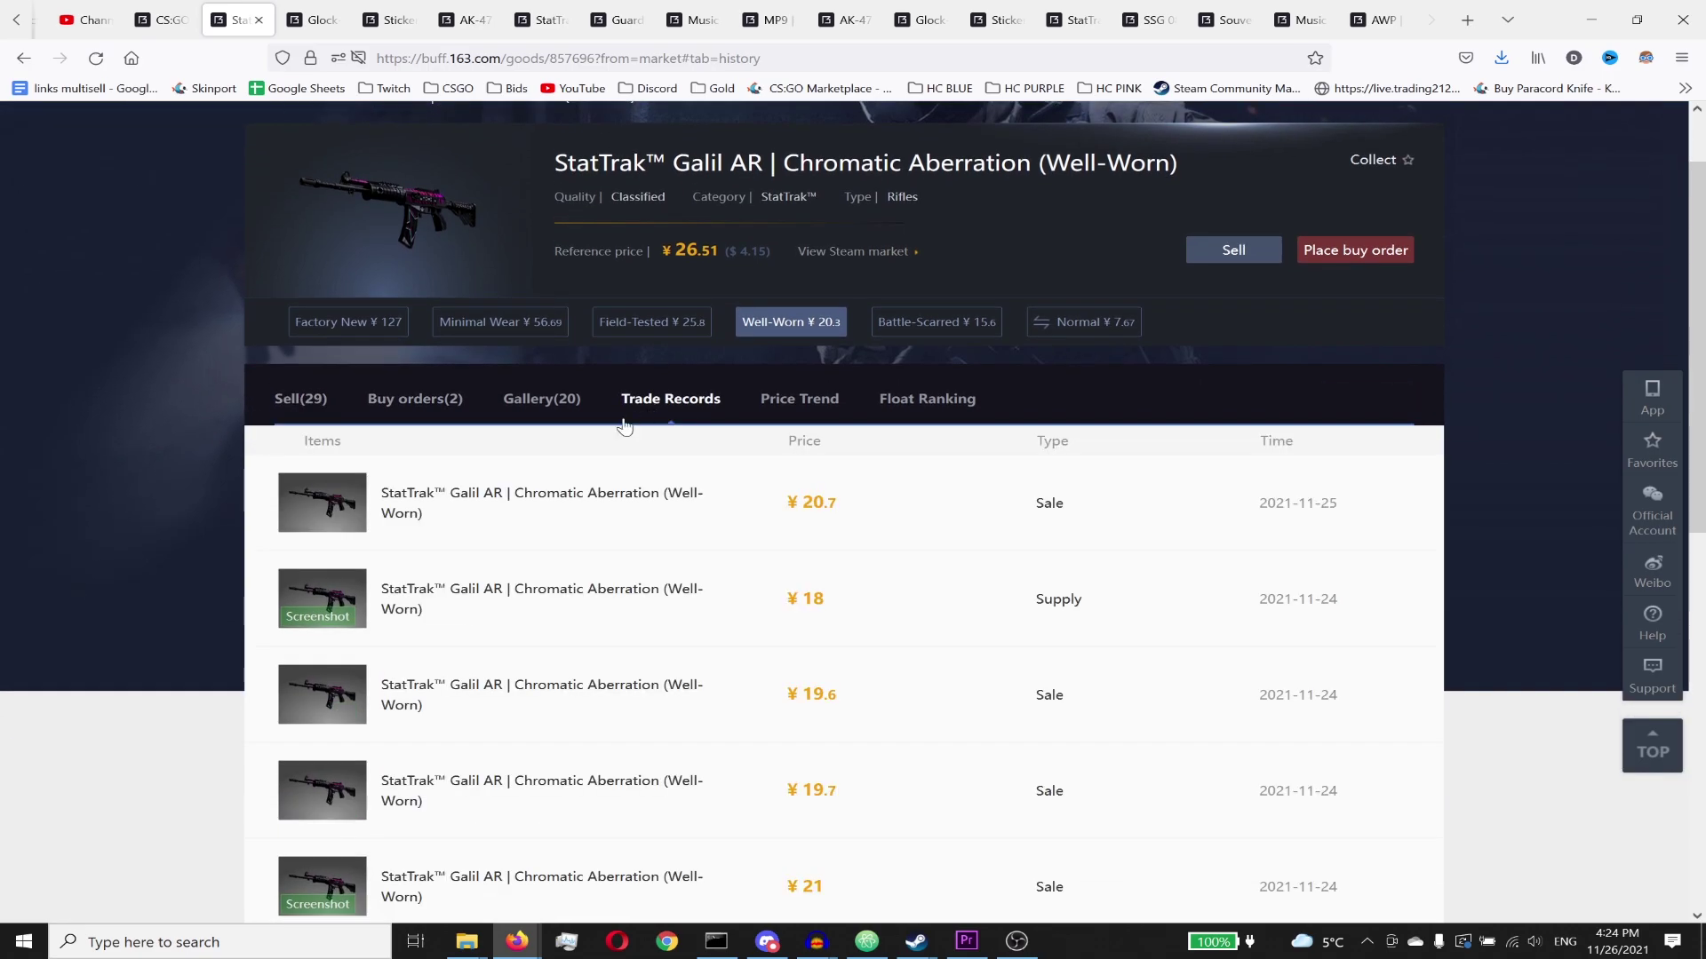
{"action": "scroll", "coordinate": [640, 425], "scroll_direction": "down", "scroll_amount": 2}
{"action": "scroll", "coordinate": [1308, 311], "scroll_direction": "down", "scroll_amount": 1}
{"action": "left_click_drag", "start_coordinate": [1234, 218], "coordinate": [1387, 697]}
{"action": "scroll", "coordinate": [1364, 511], "scroll_direction": "down", "scroll_amount": 3}
{"action": "scroll", "coordinate": [1360, 533], "scroll_direction": "down", "scroll_amount": 1}
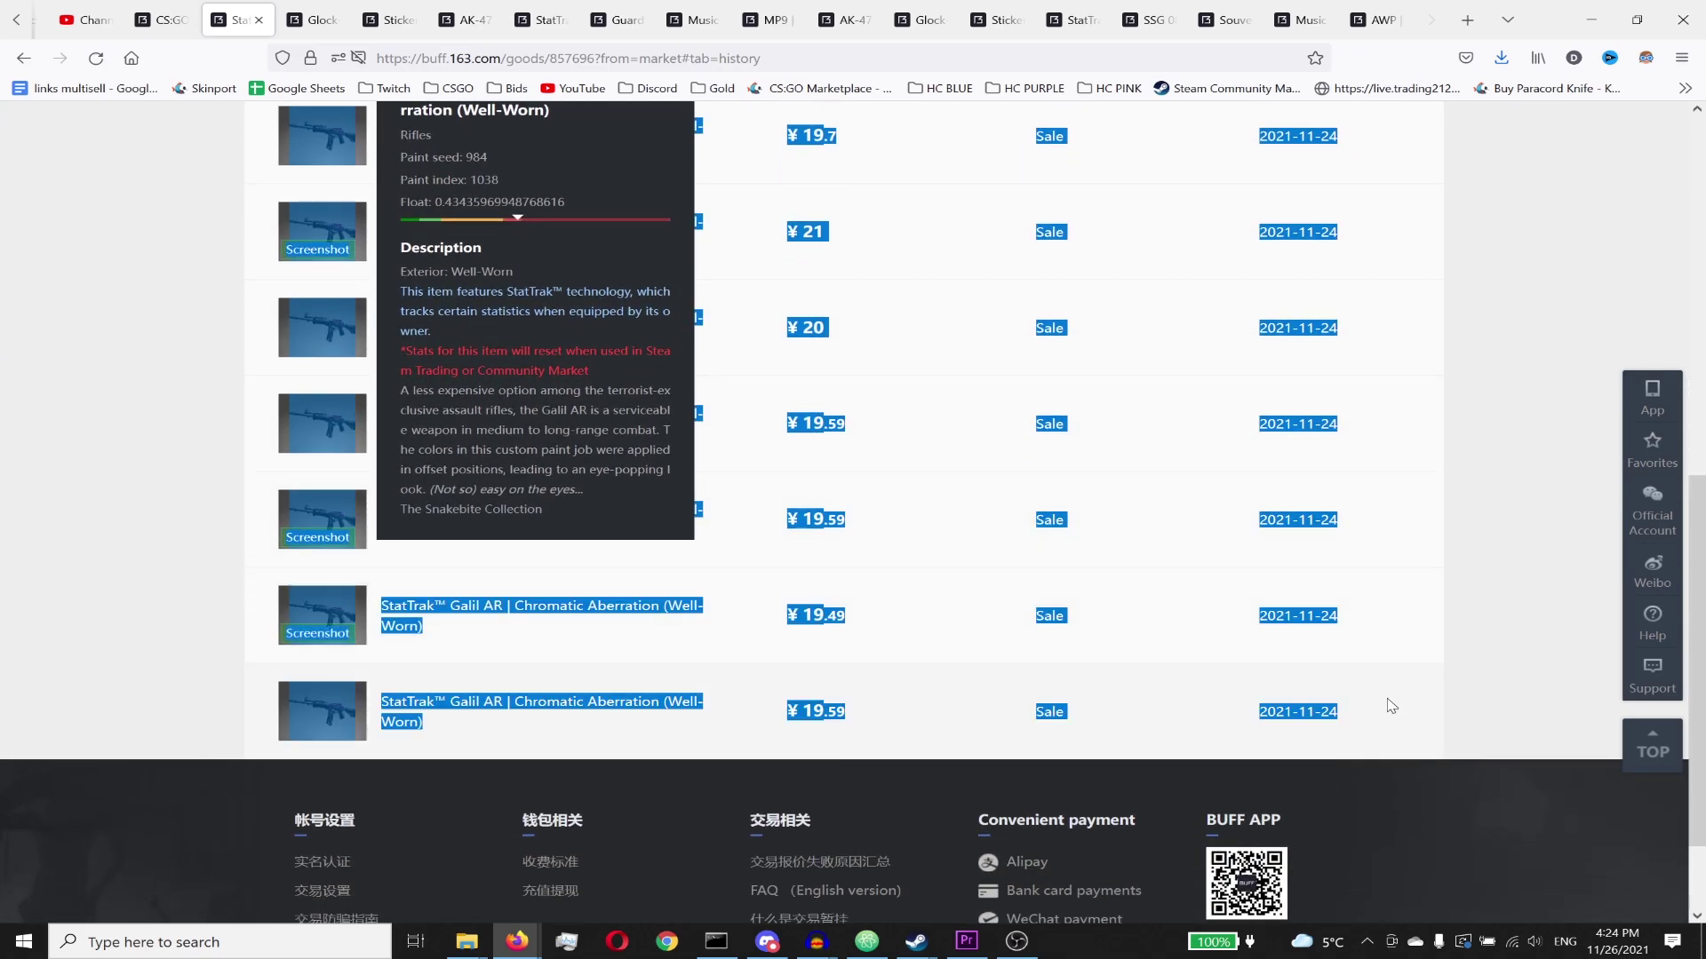
{"action": "left_click", "coordinate": [1388, 698]}
{"action": "scroll", "coordinate": [146, 432], "scroll_direction": "up", "scroll_amount": 7}
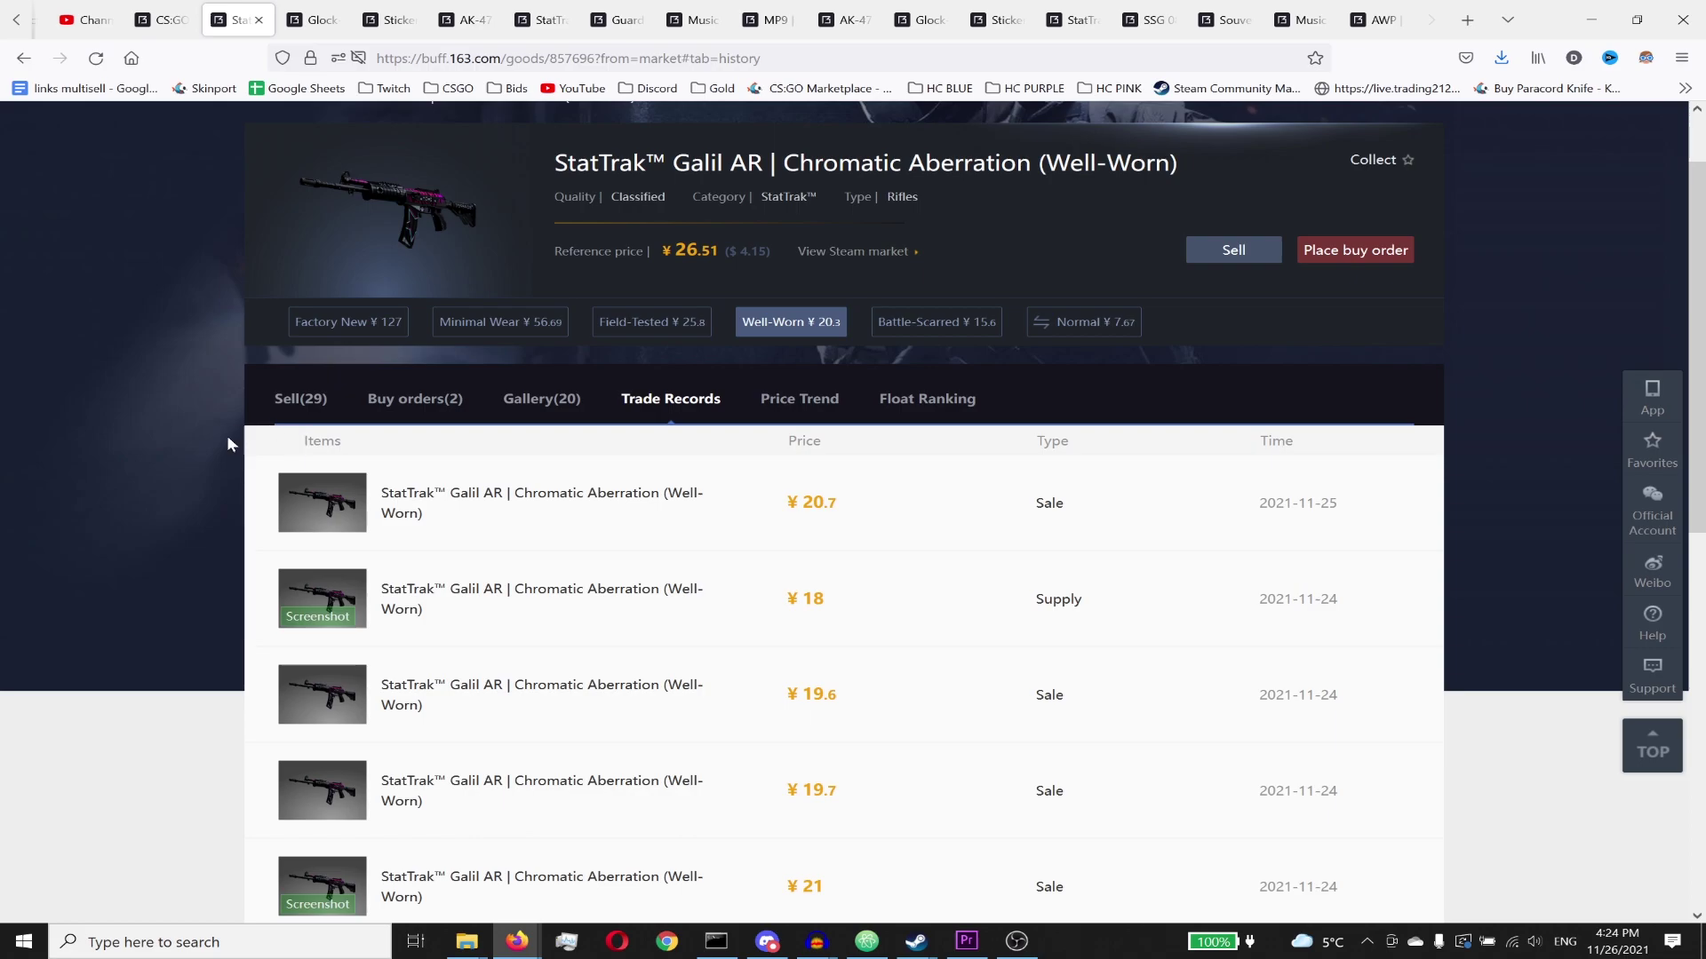
{"action": "scroll", "coordinate": [134, 429], "scroll_direction": "down", "scroll_amount": 5}
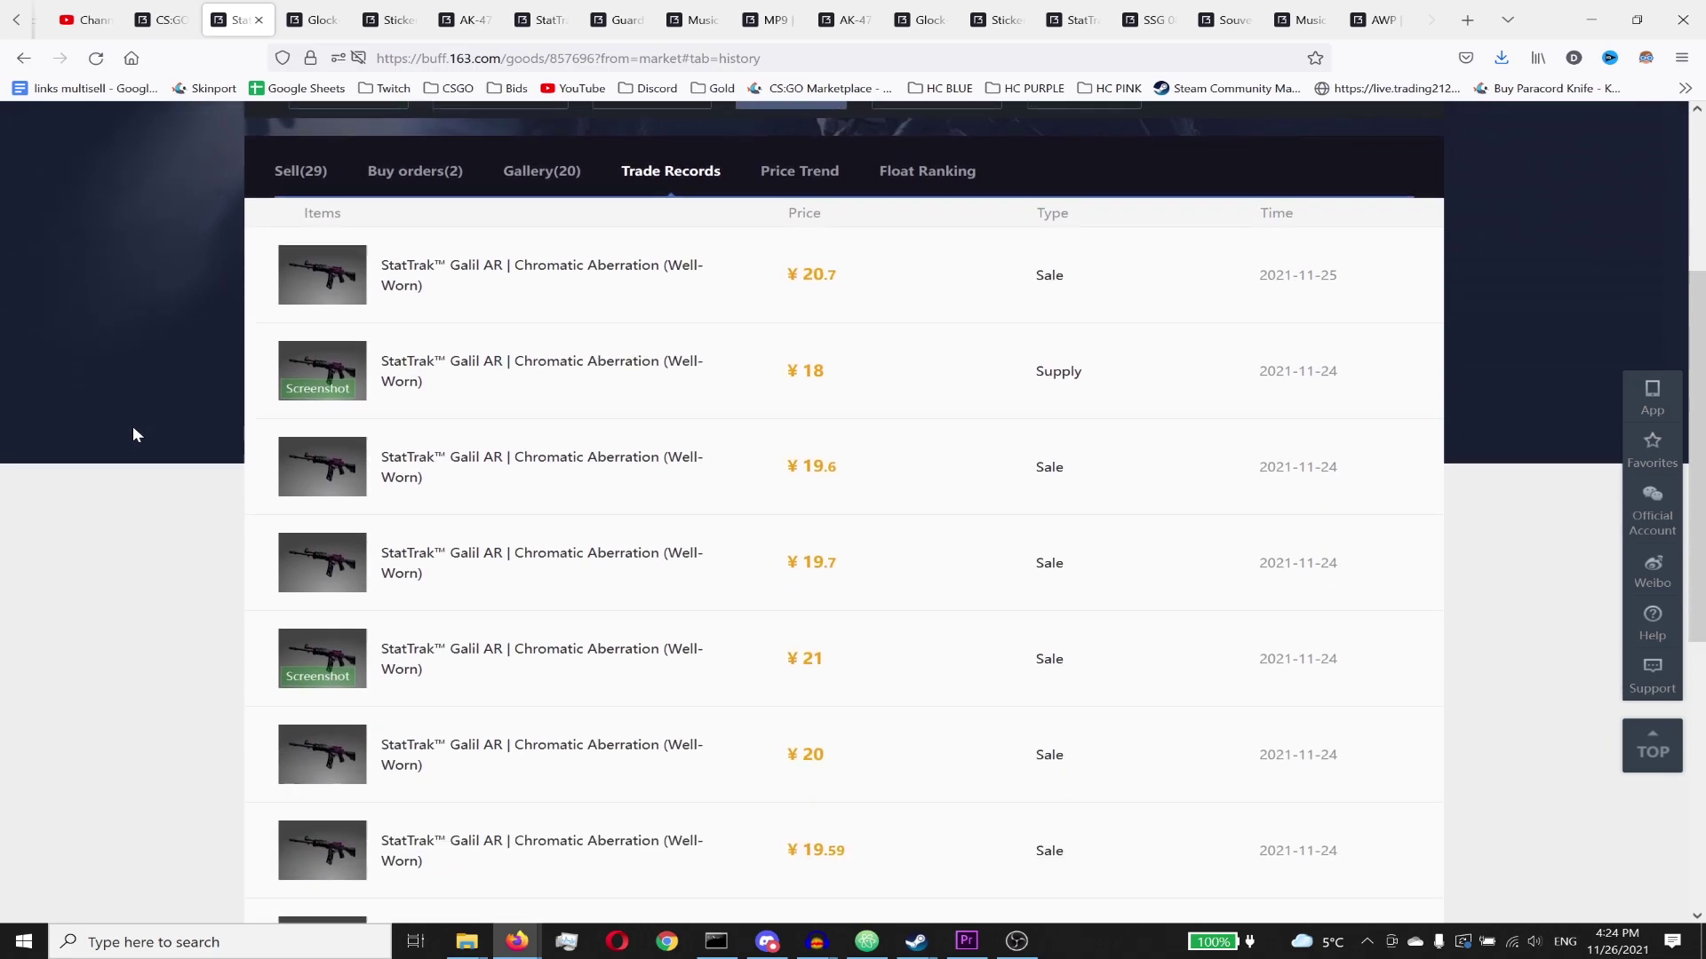
{"action": "scroll", "coordinate": [135, 432], "scroll_direction": "down", "scroll_amount": 2}
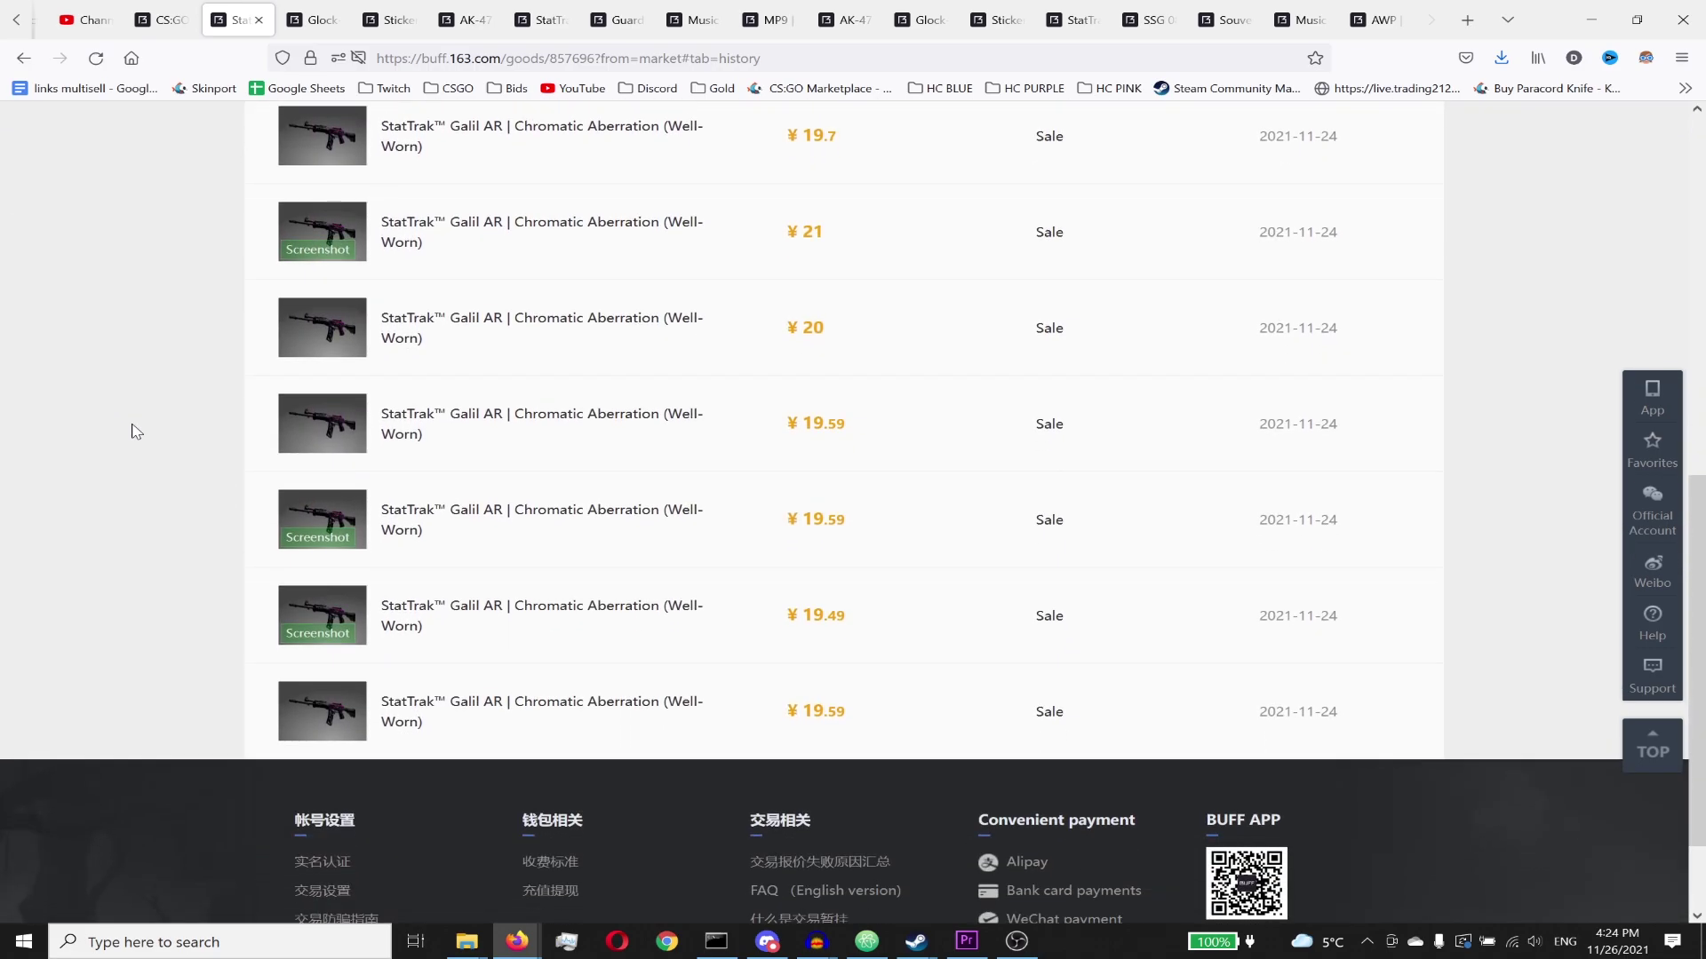
{"action": "scroll", "coordinate": [133, 431], "scroll_direction": "up", "scroll_amount": 8}
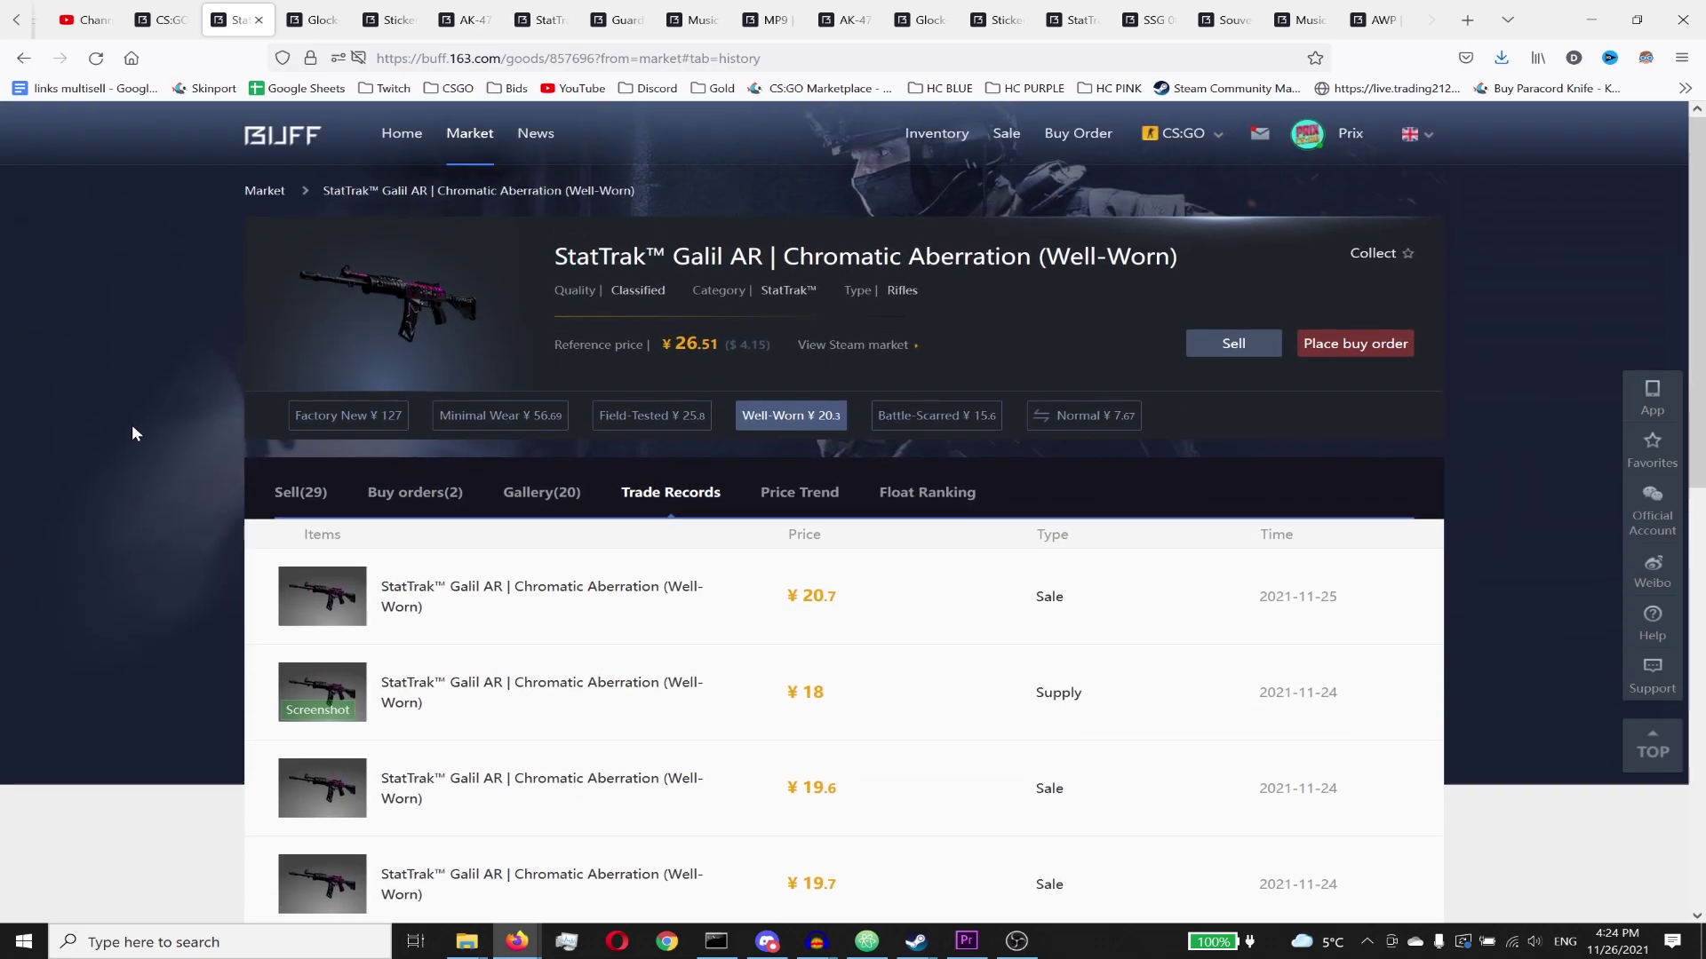
Step: Check the Galil AR's buy orders and place one for a single item at ¥15, paid with BUFF balance-Alipay
{"action": "left_click", "coordinate": [415, 492]}
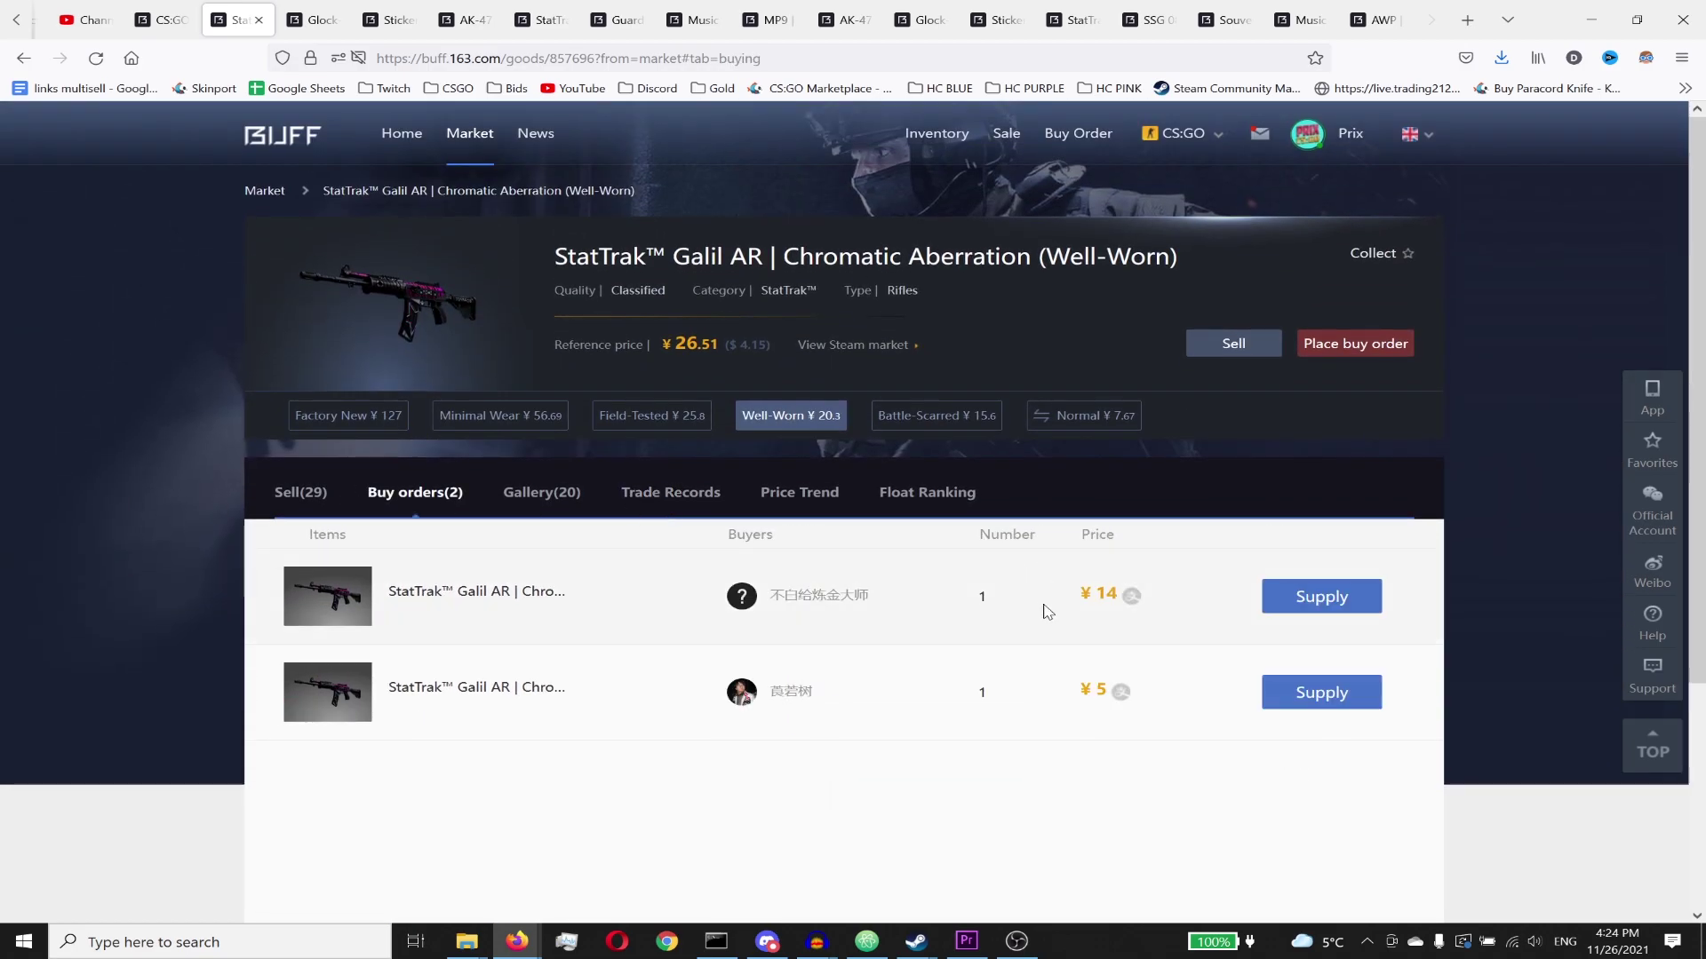
{"action": "left_click_drag", "start_coordinate": [1121, 596], "coordinate": [1078, 593]}
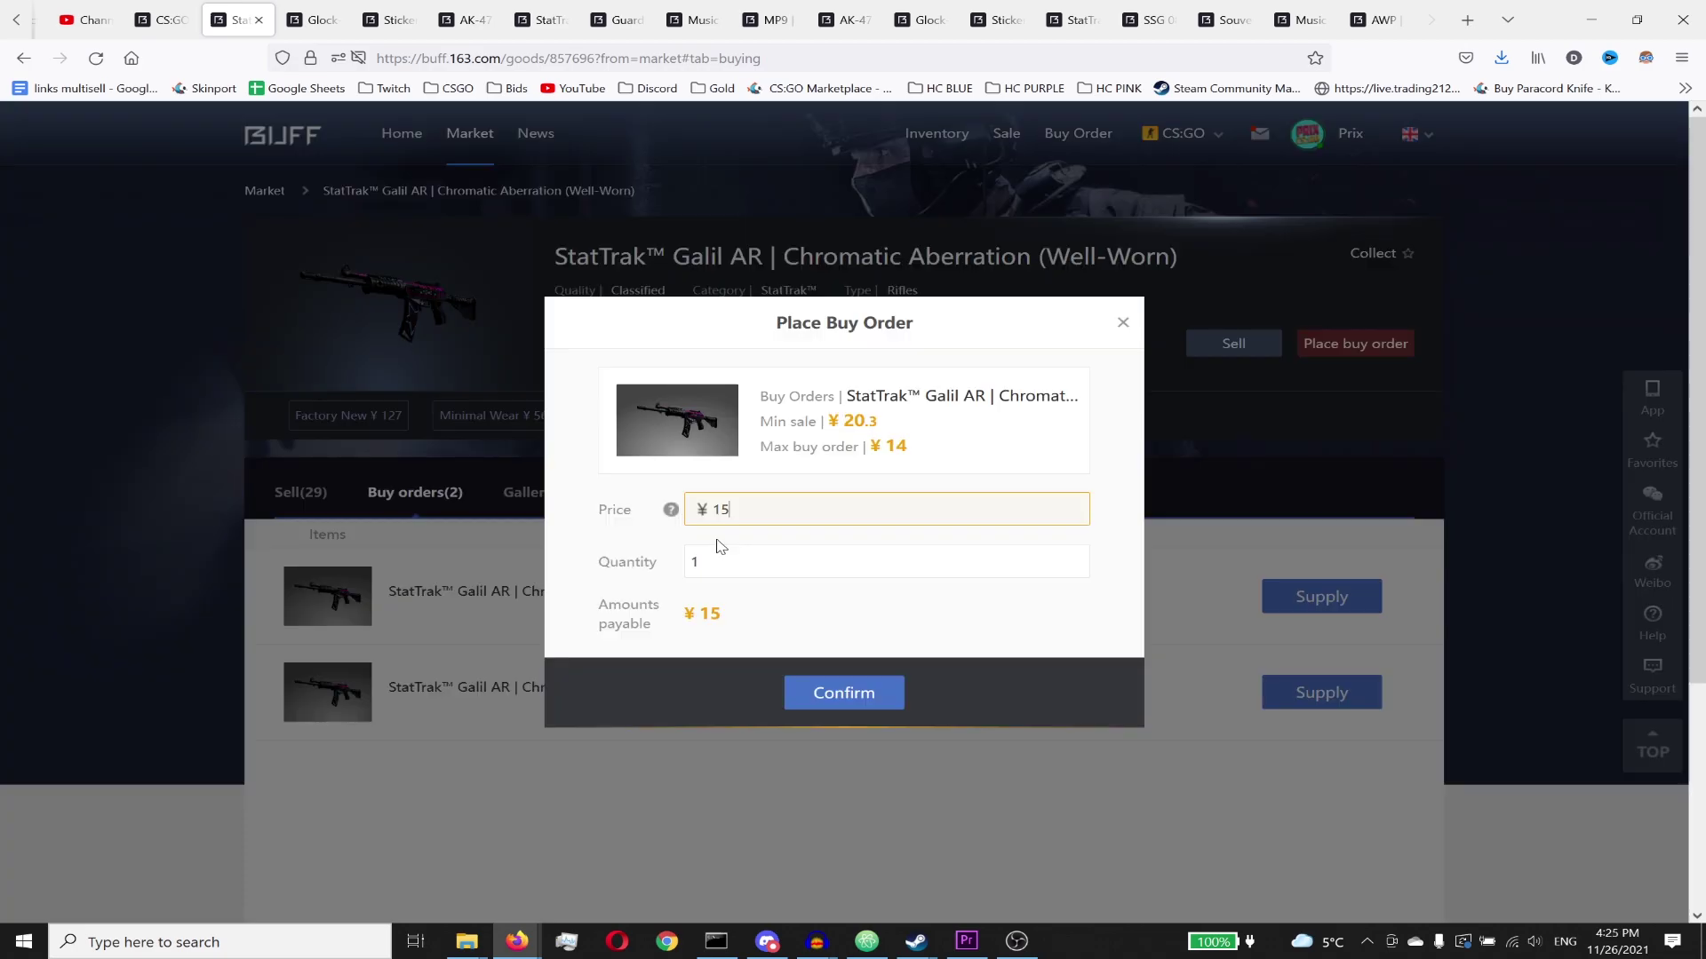
{"action": "left_click", "coordinate": [856, 693]}
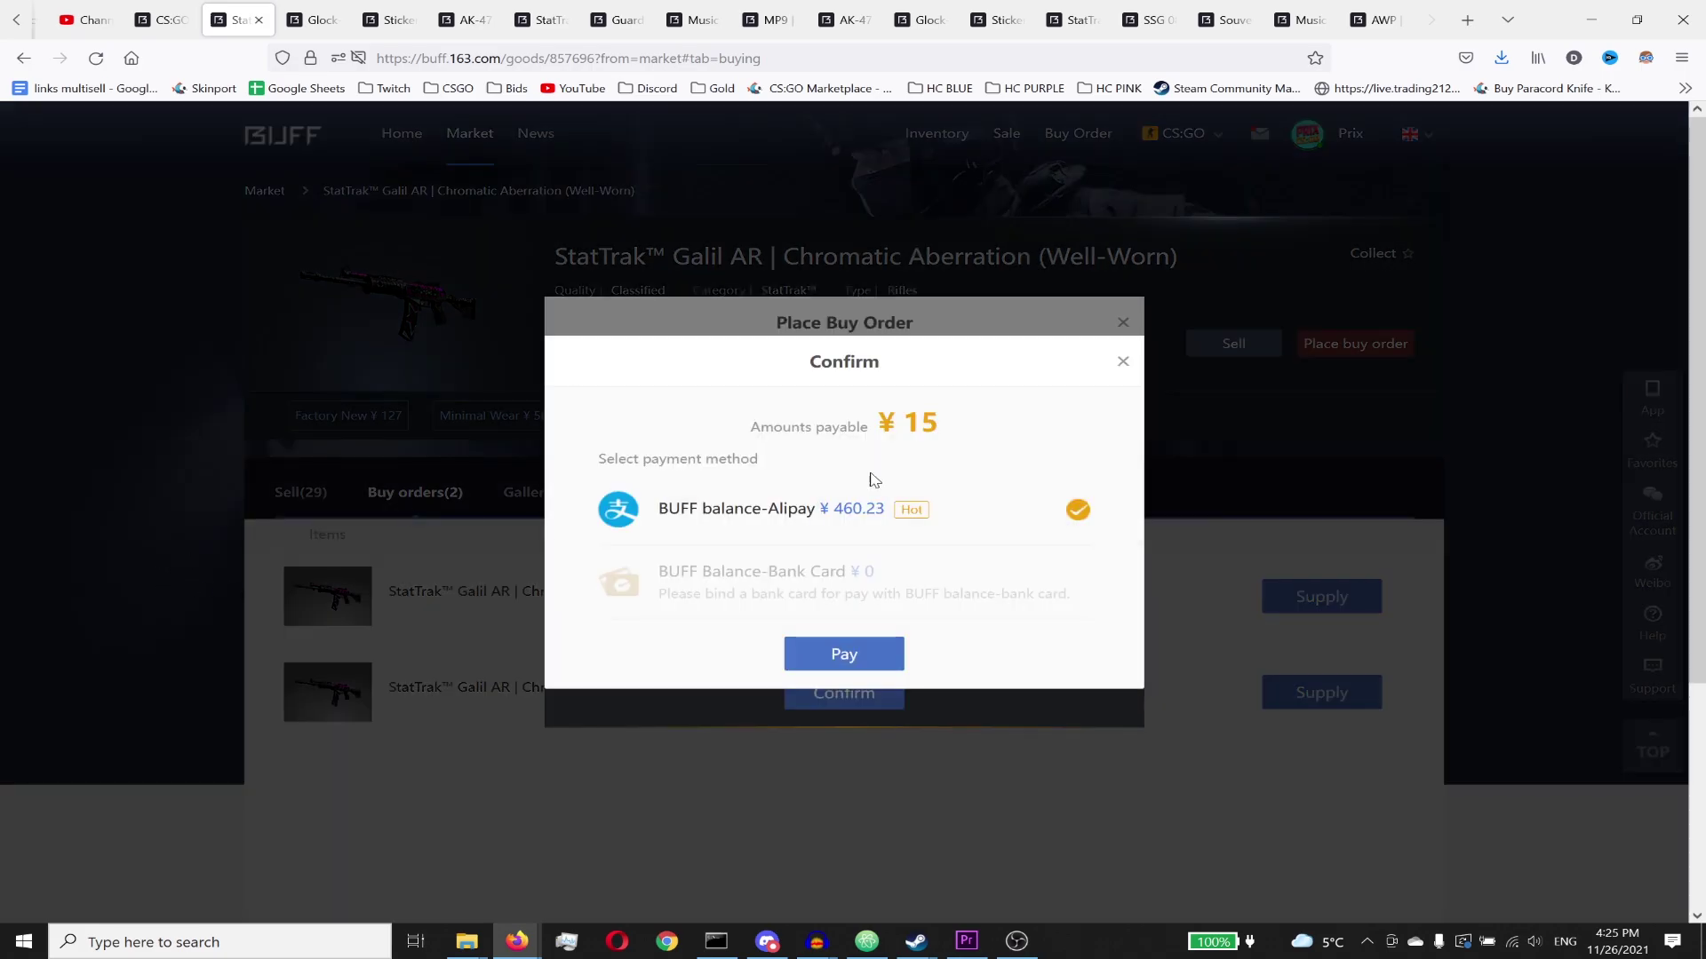
{"action": "left_click", "coordinate": [871, 652]}
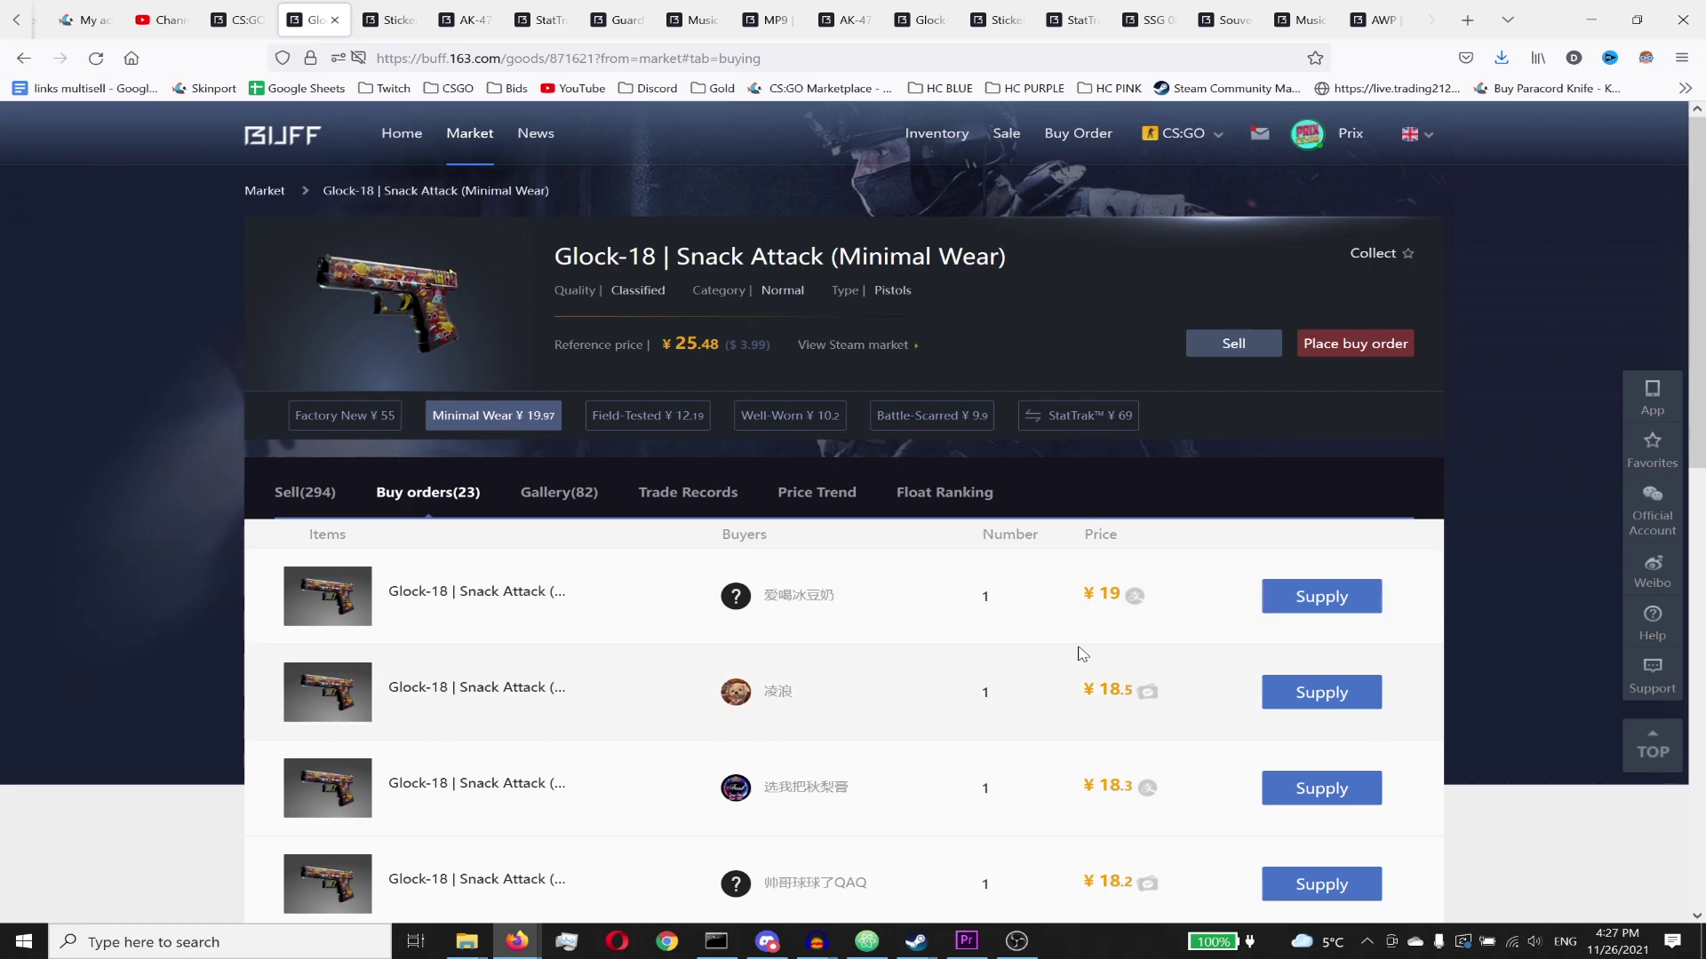
Step: Compare prices for the Glock-18 | Snack Attack (Minimal Wear) and submit a buy order for one at ¥18.6
{"action": "double_click", "coordinate": [1129, 692]}
{"action": "left_click", "coordinate": [351, 484]}
{"action": "left_click_drag", "start_coordinate": [1109, 750], "coordinate": [1076, 750]}
{"action": "left_click", "coordinate": [105, 621]}
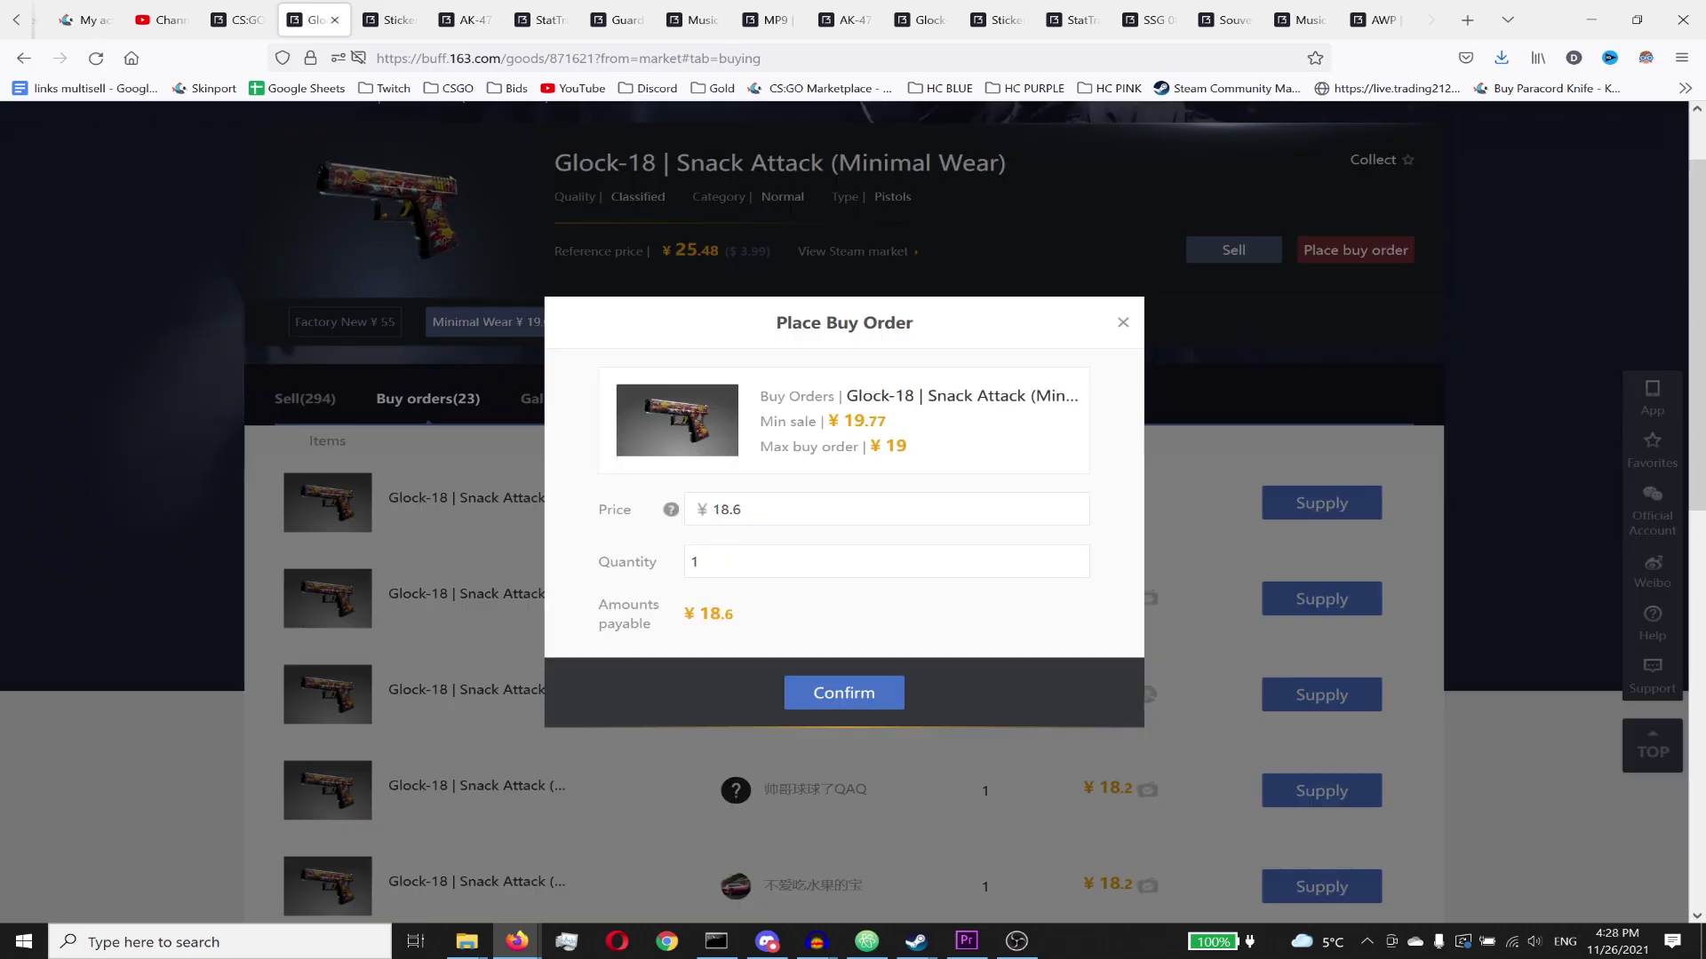
{"action": "left_click", "coordinate": [858, 691]}
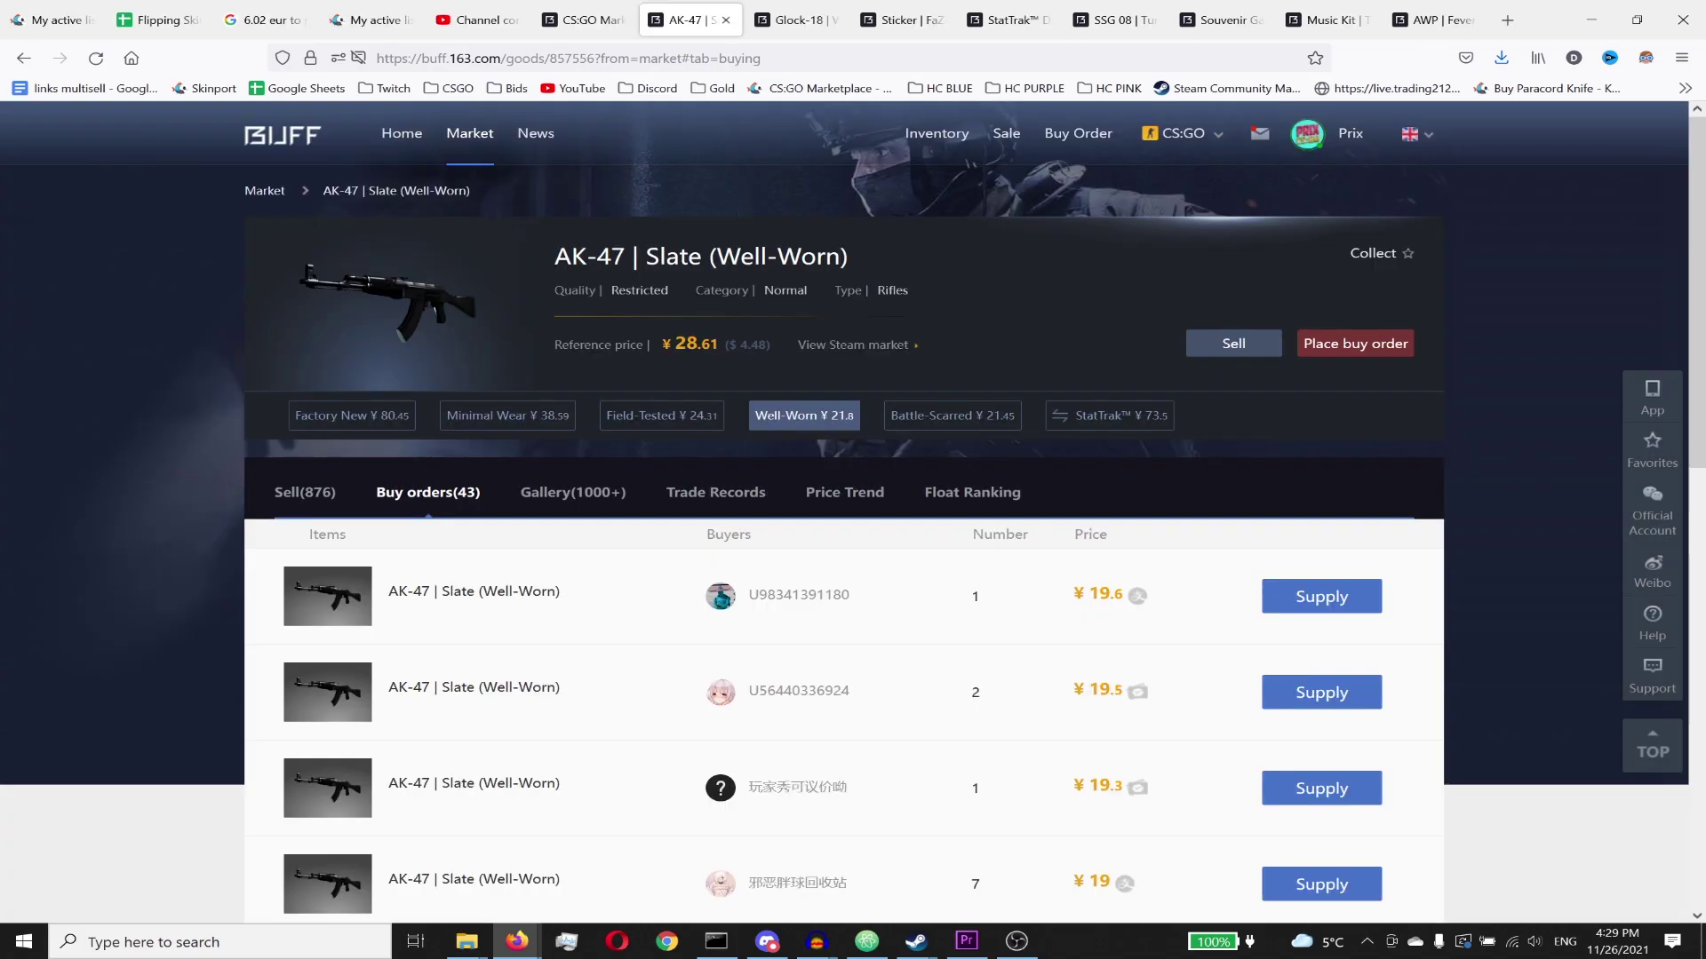
Step: Compare the lowest sell listing with the highest buy order for the AK-47 | Slate (Well-Worn)
{"action": "scroll", "coordinate": [980, 430], "scroll_direction": "down", "scroll_amount": 1}
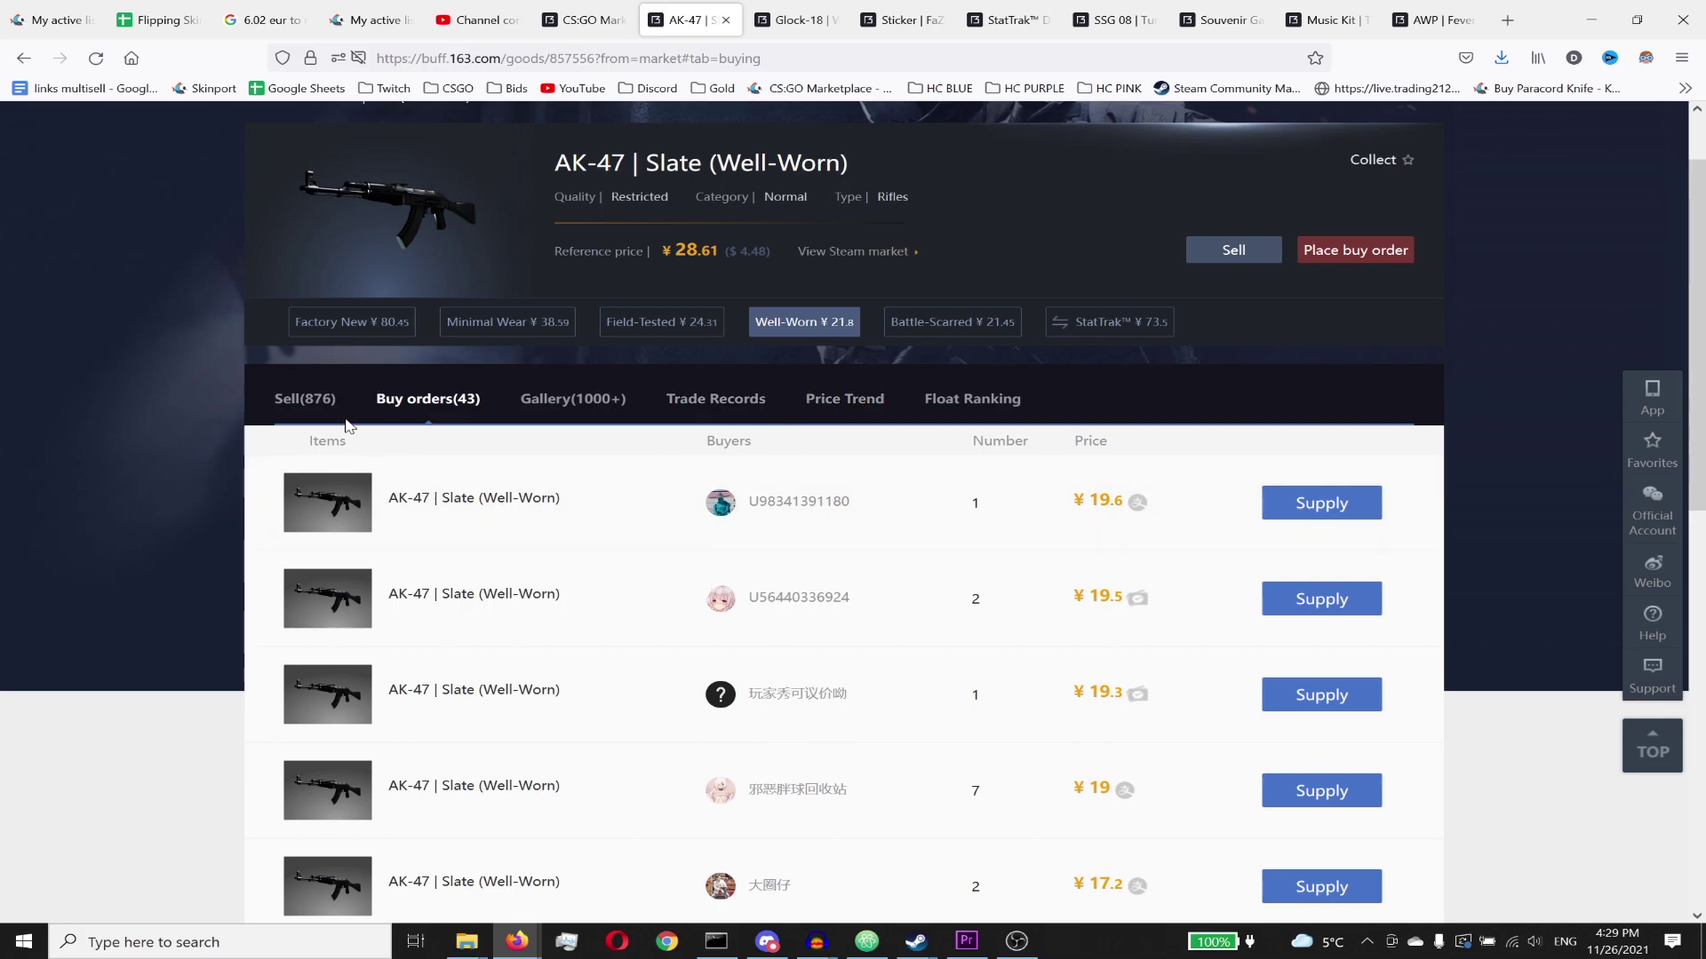
{"action": "left_click", "coordinate": [323, 402]}
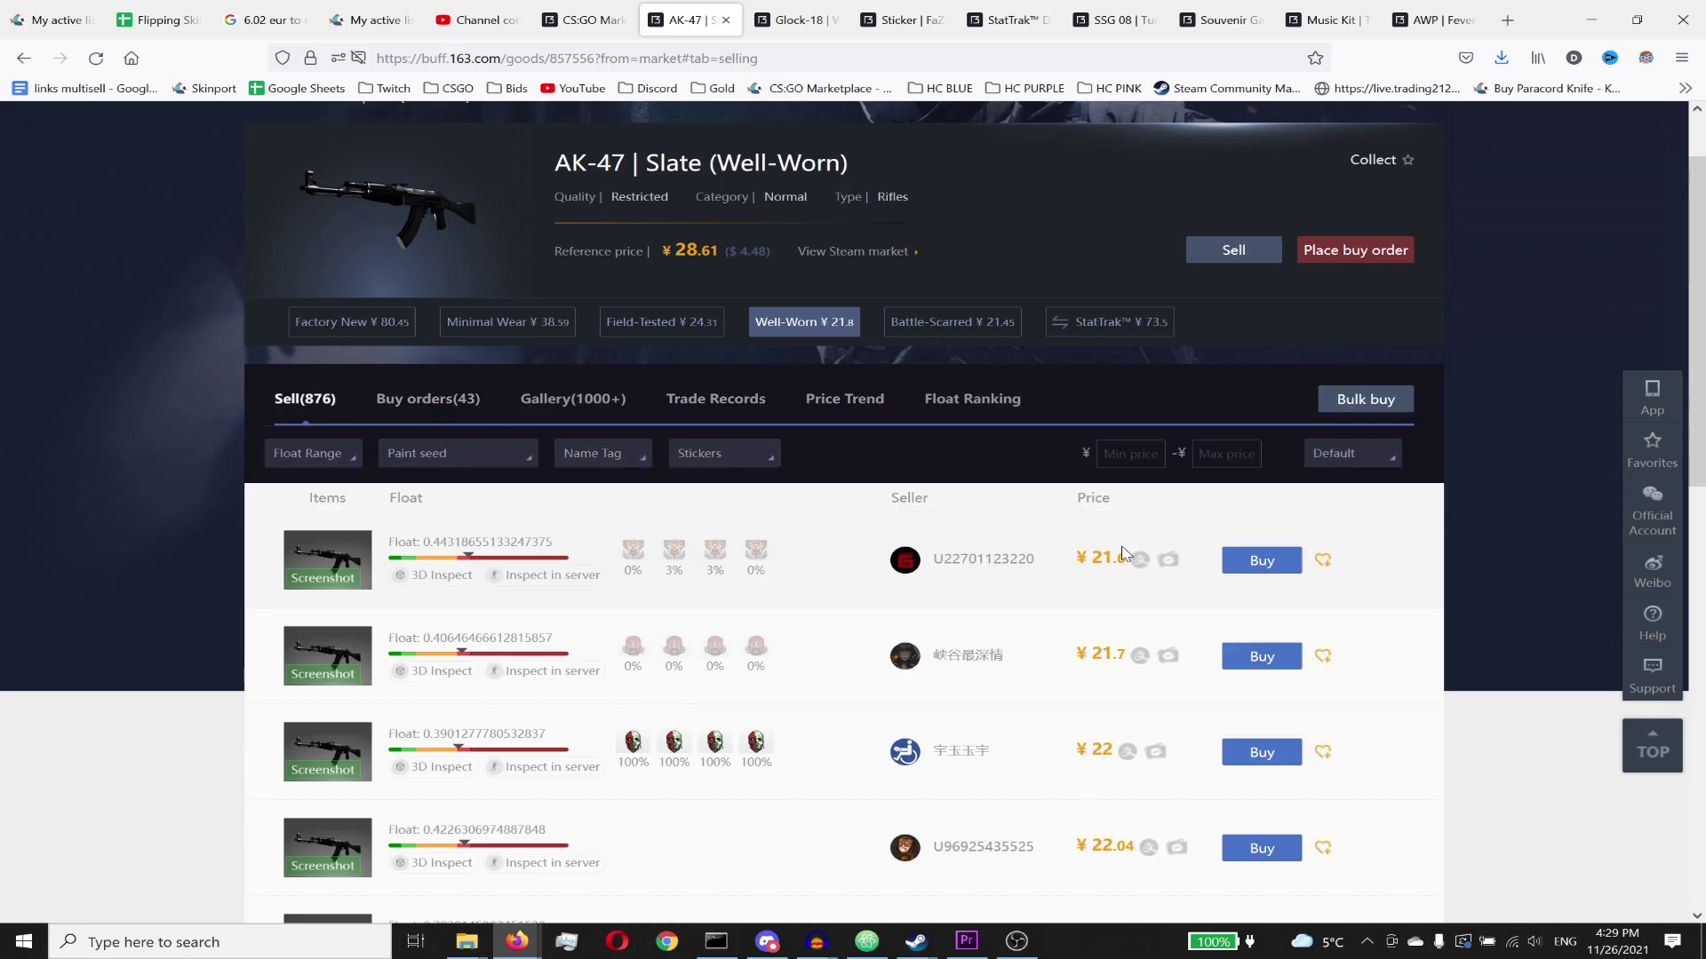
{"action": "left_click_drag", "start_coordinate": [1088, 557], "coordinate": [1130, 564]}
{"action": "left_click", "coordinate": [1125, 573]}
{"action": "left_click", "coordinate": [416, 412]}
{"action": "double_click", "coordinate": [1105, 500]}
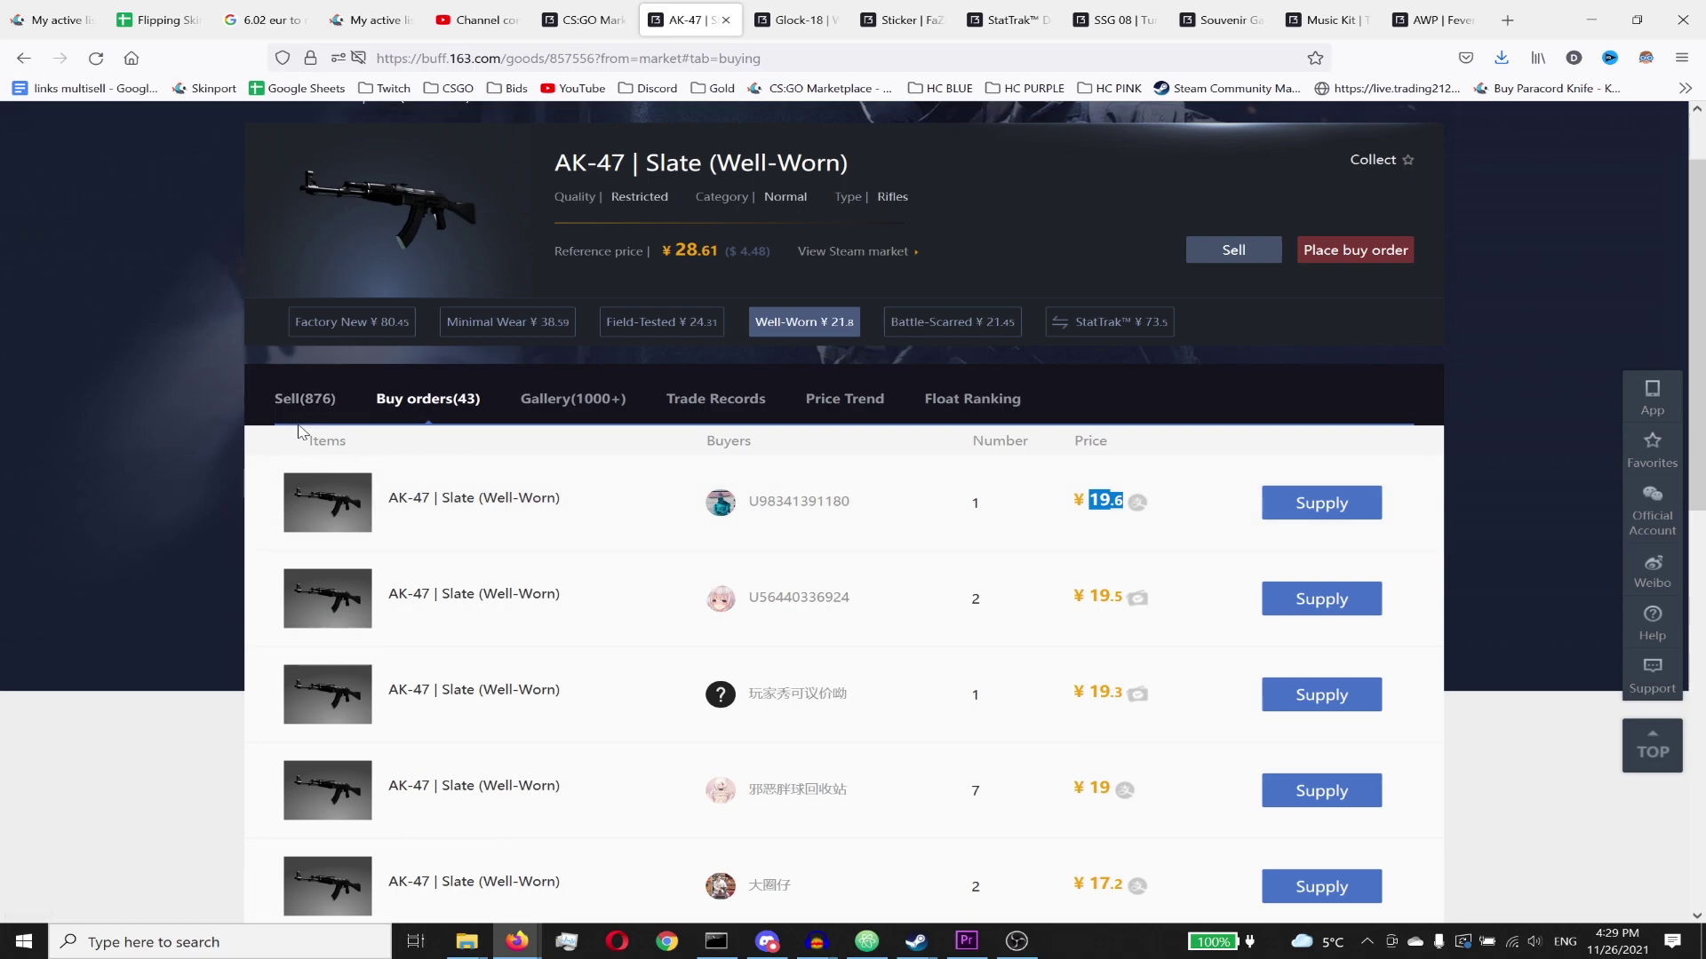
Step: Close the AK-47 and Glock-18 item pages and examine the price trend of the FaZe (Gold) | 2020 RMR sticker
{"action": "key", "text": "ctrl+w"}
{"action": "key", "text": "ctrl+w"}
{"action": "left_click_drag", "start_coordinate": [802, 257], "coordinate": [922, 253]}
{"action": "scroll", "coordinate": [936, 254], "scroll_direction": "down", "scroll_amount": 1}
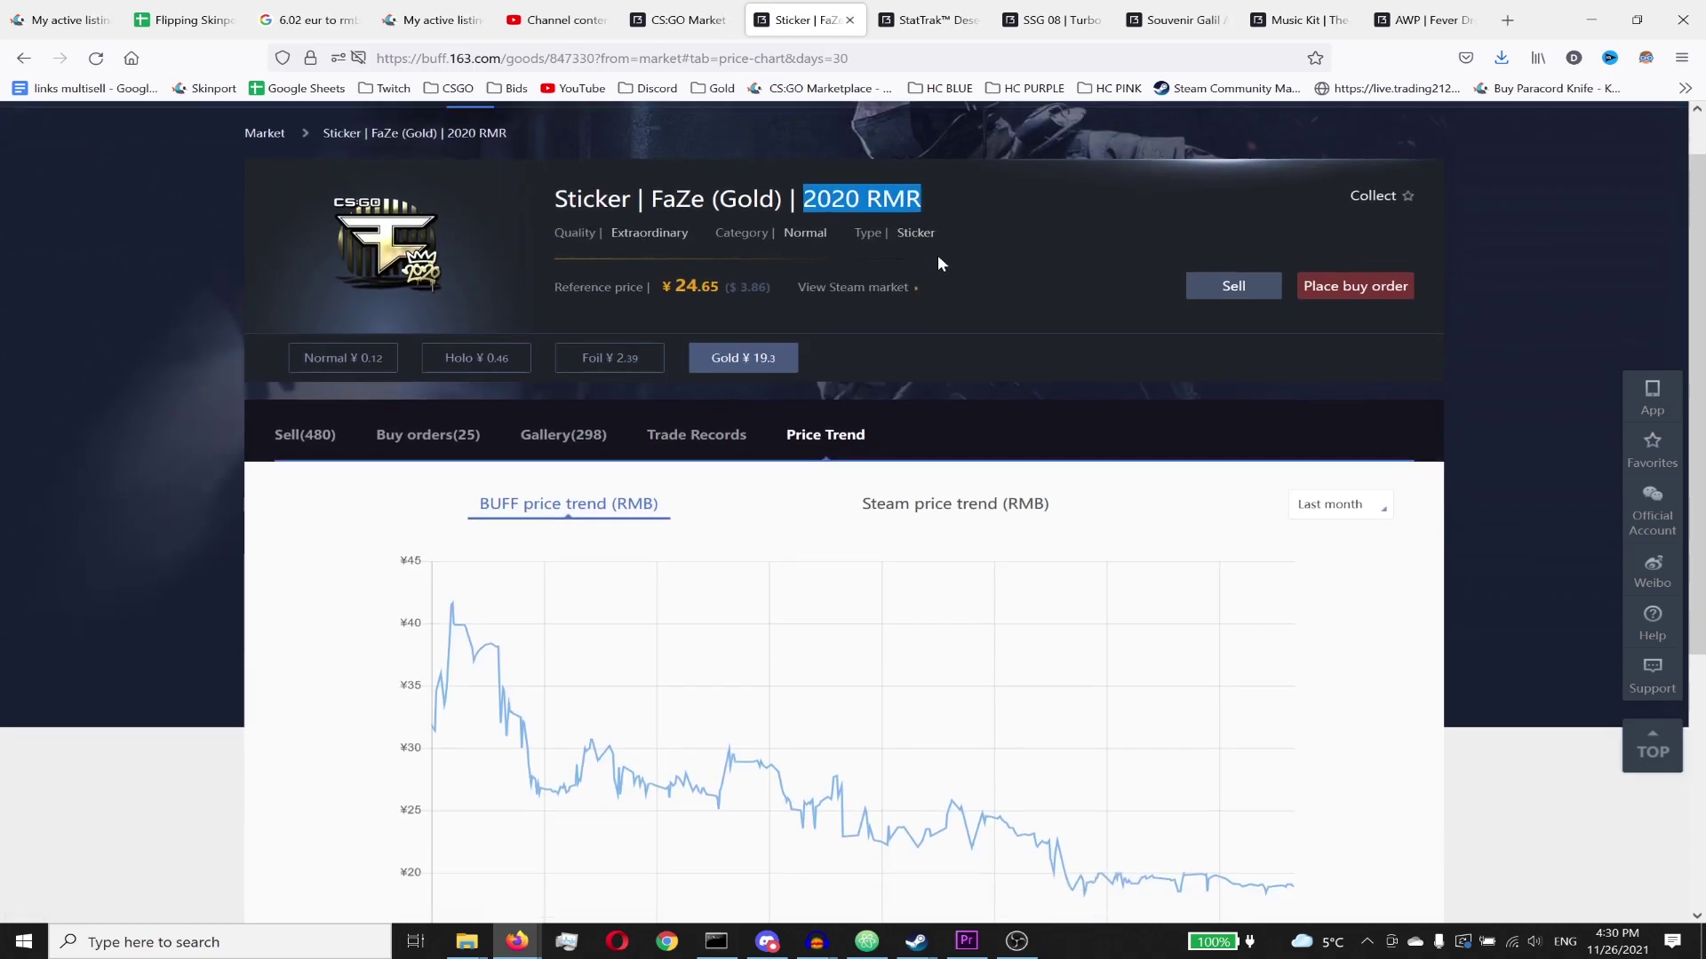
{"action": "left_click", "coordinate": [978, 248]}
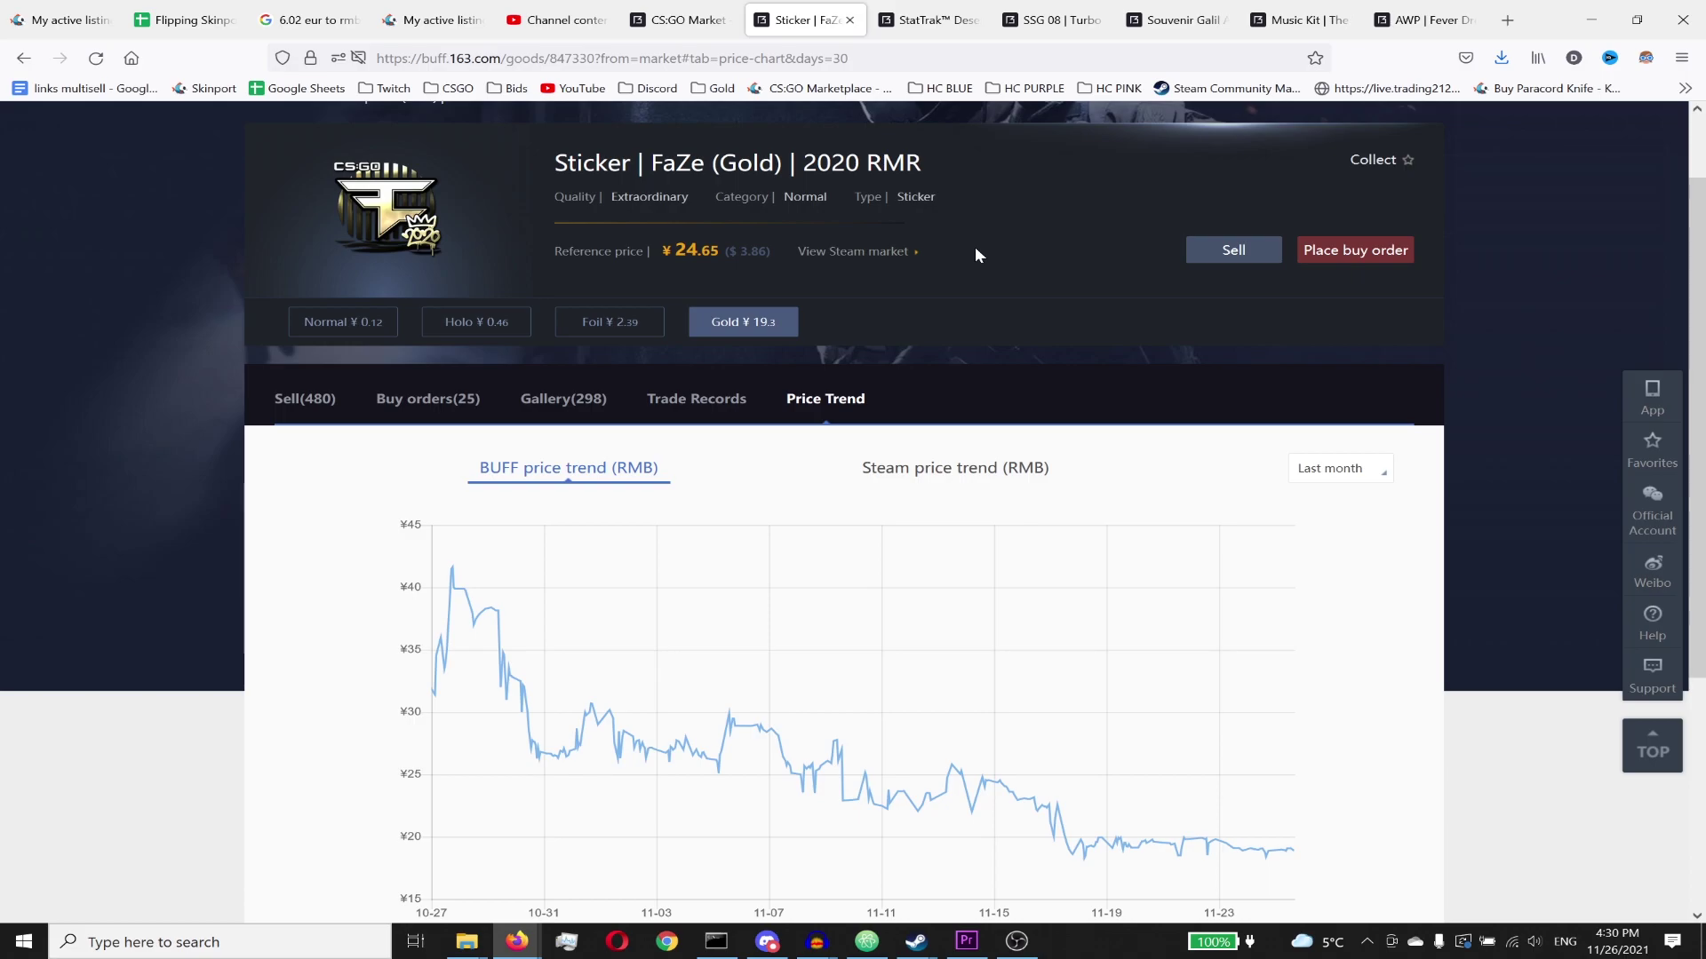
Step: Review the latest points on the FaZe (Gold) sticker's last-month BUFF price chart and consult the Flipping Skinport spreadsheet
{"action": "scroll", "coordinate": [974, 247], "scroll_direction": "down", "scroll_amount": 1}
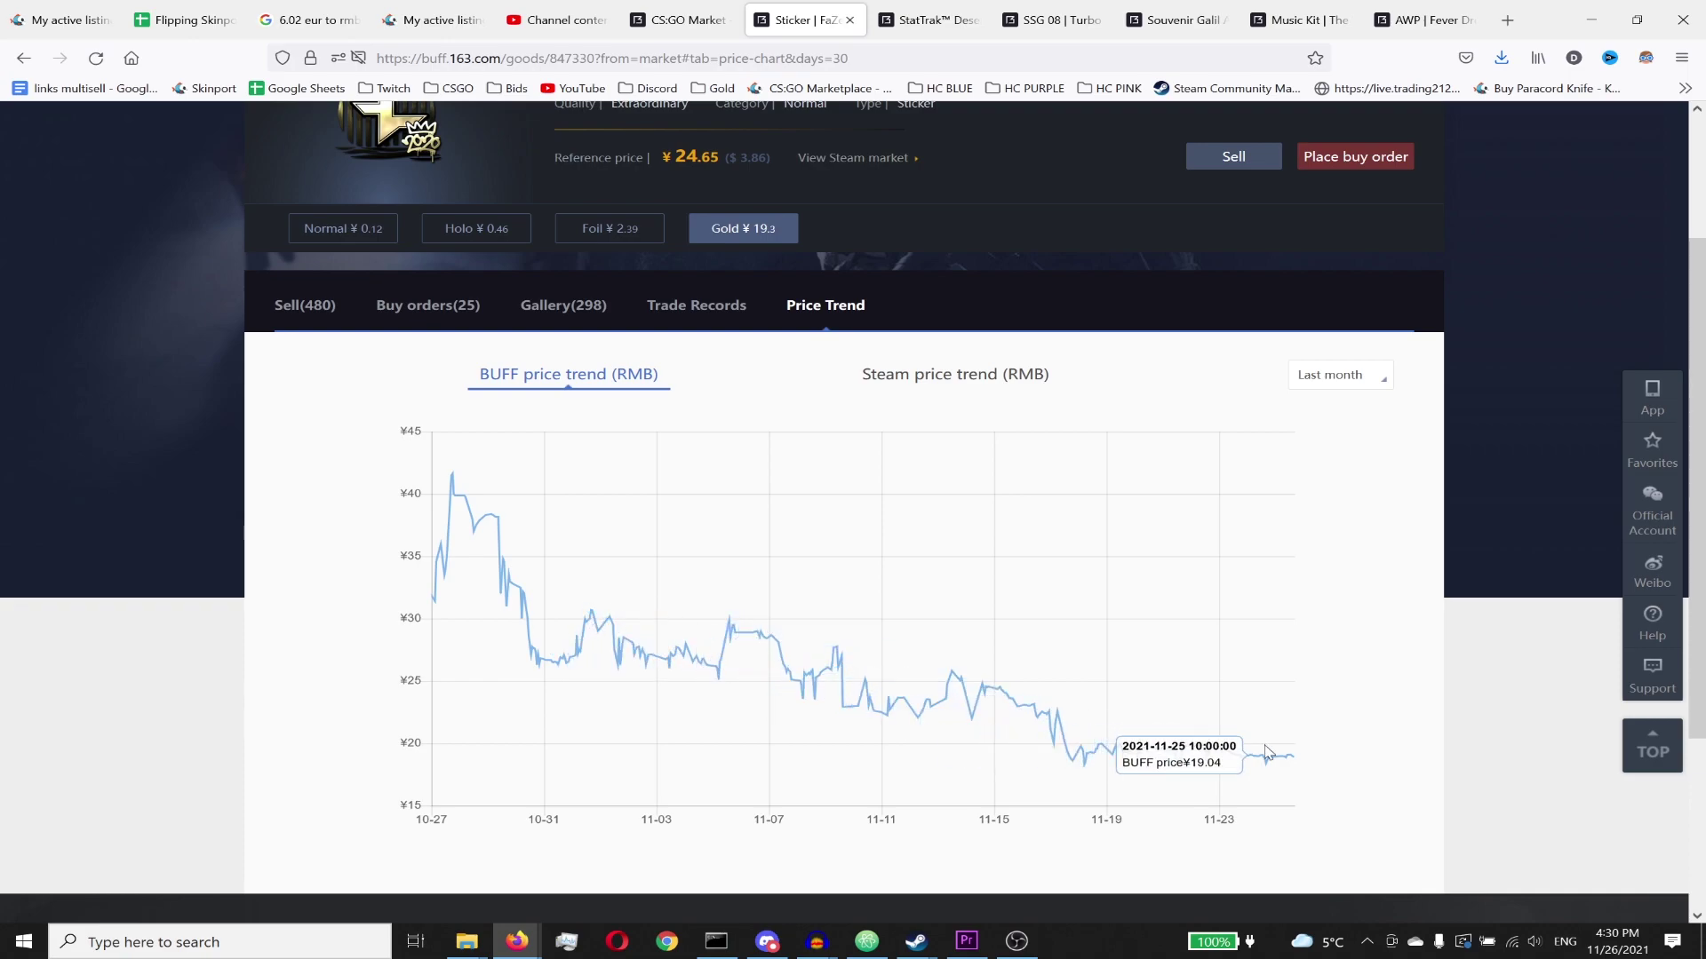
{"action": "scroll", "coordinate": [977, 692], "scroll_direction": "up", "scroll_amount": 2}
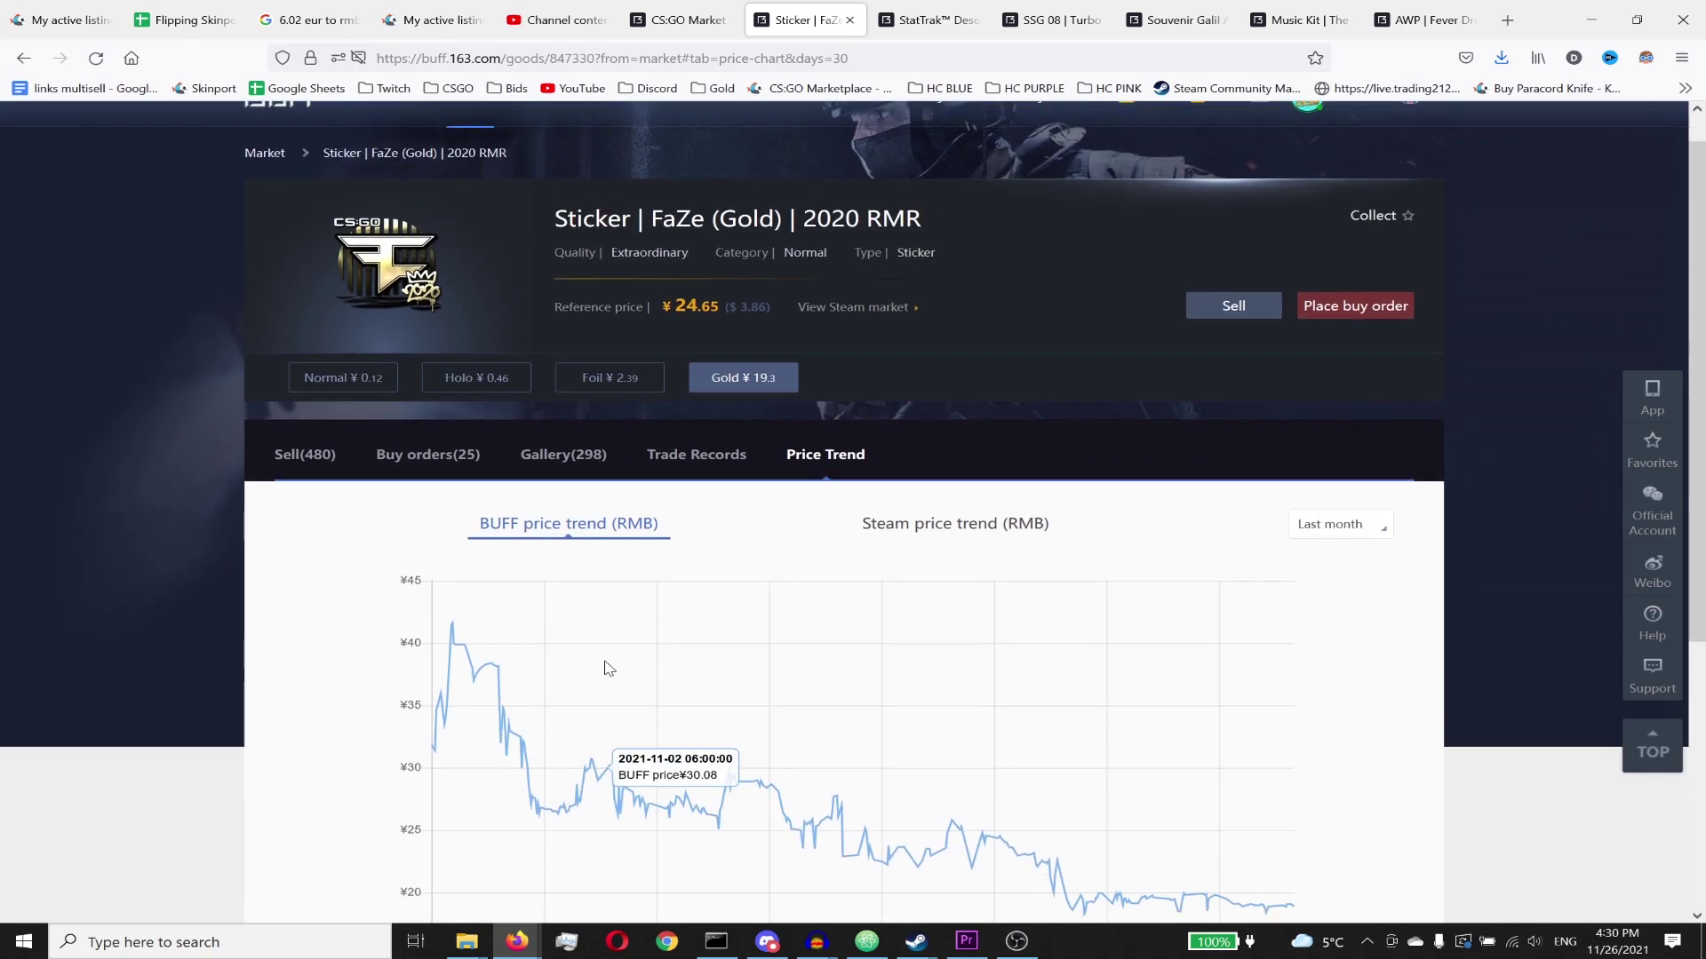
{"action": "scroll", "coordinate": [596, 639], "scroll_direction": "down", "scroll_amount": 3}
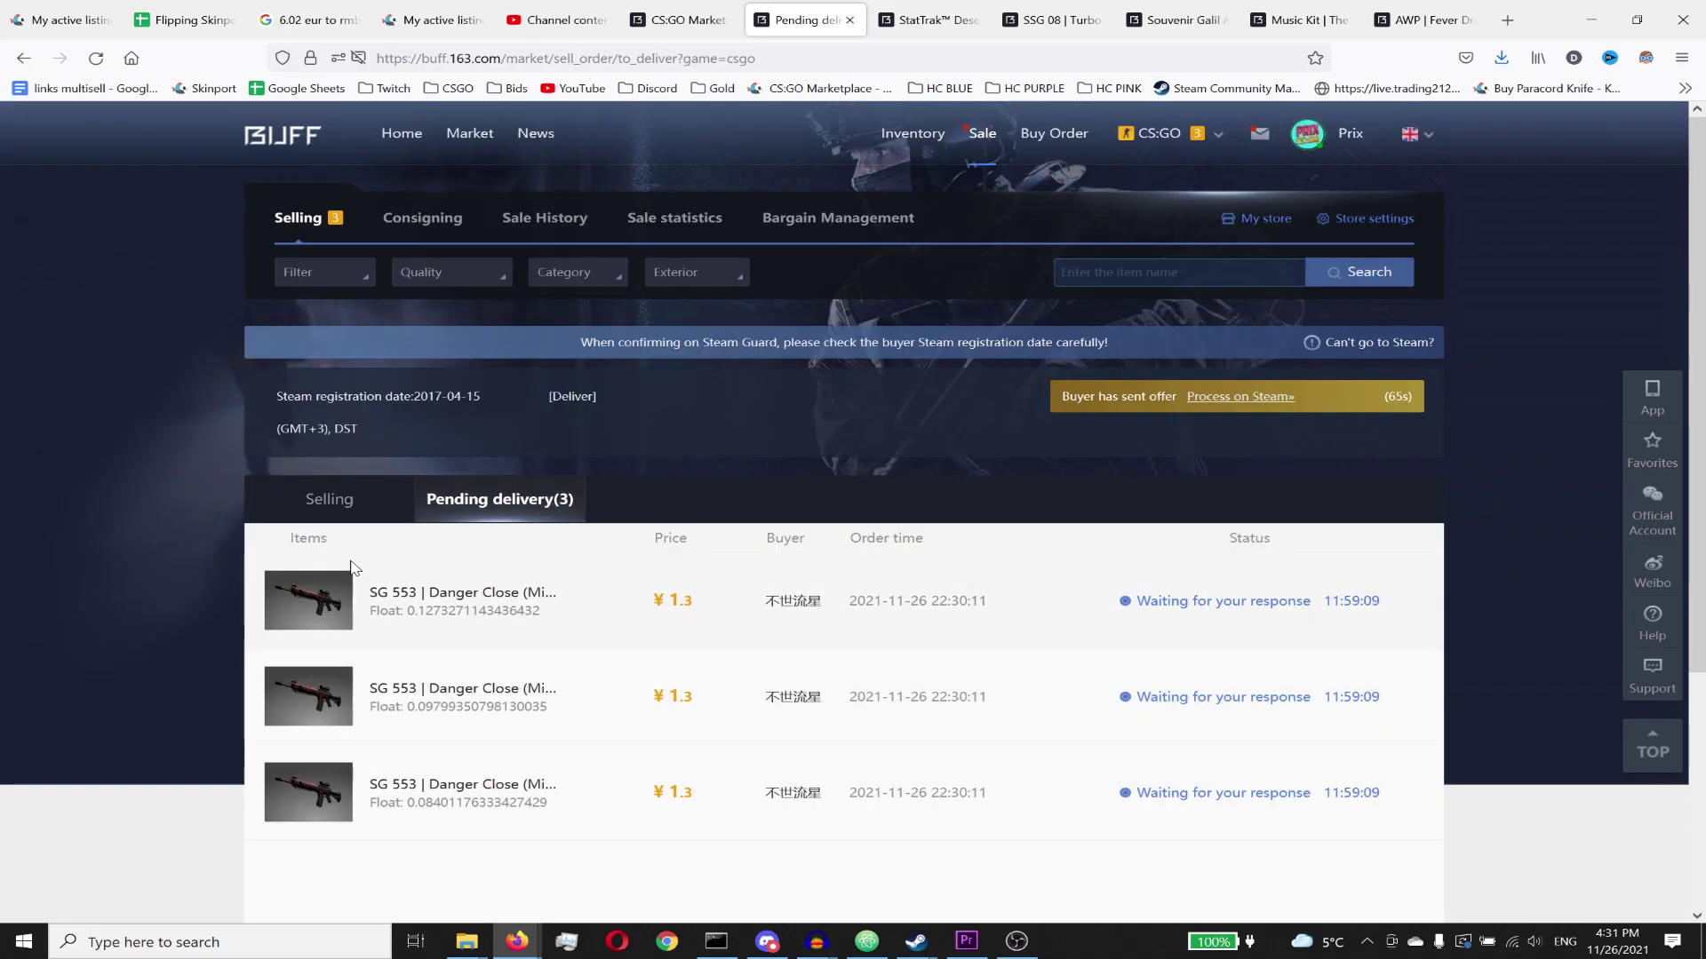
{"action": "left_click", "coordinate": [182, 19]}
{"action": "left_click_drag", "start_coordinate": [103, 519], "coordinate": [659, 548]}
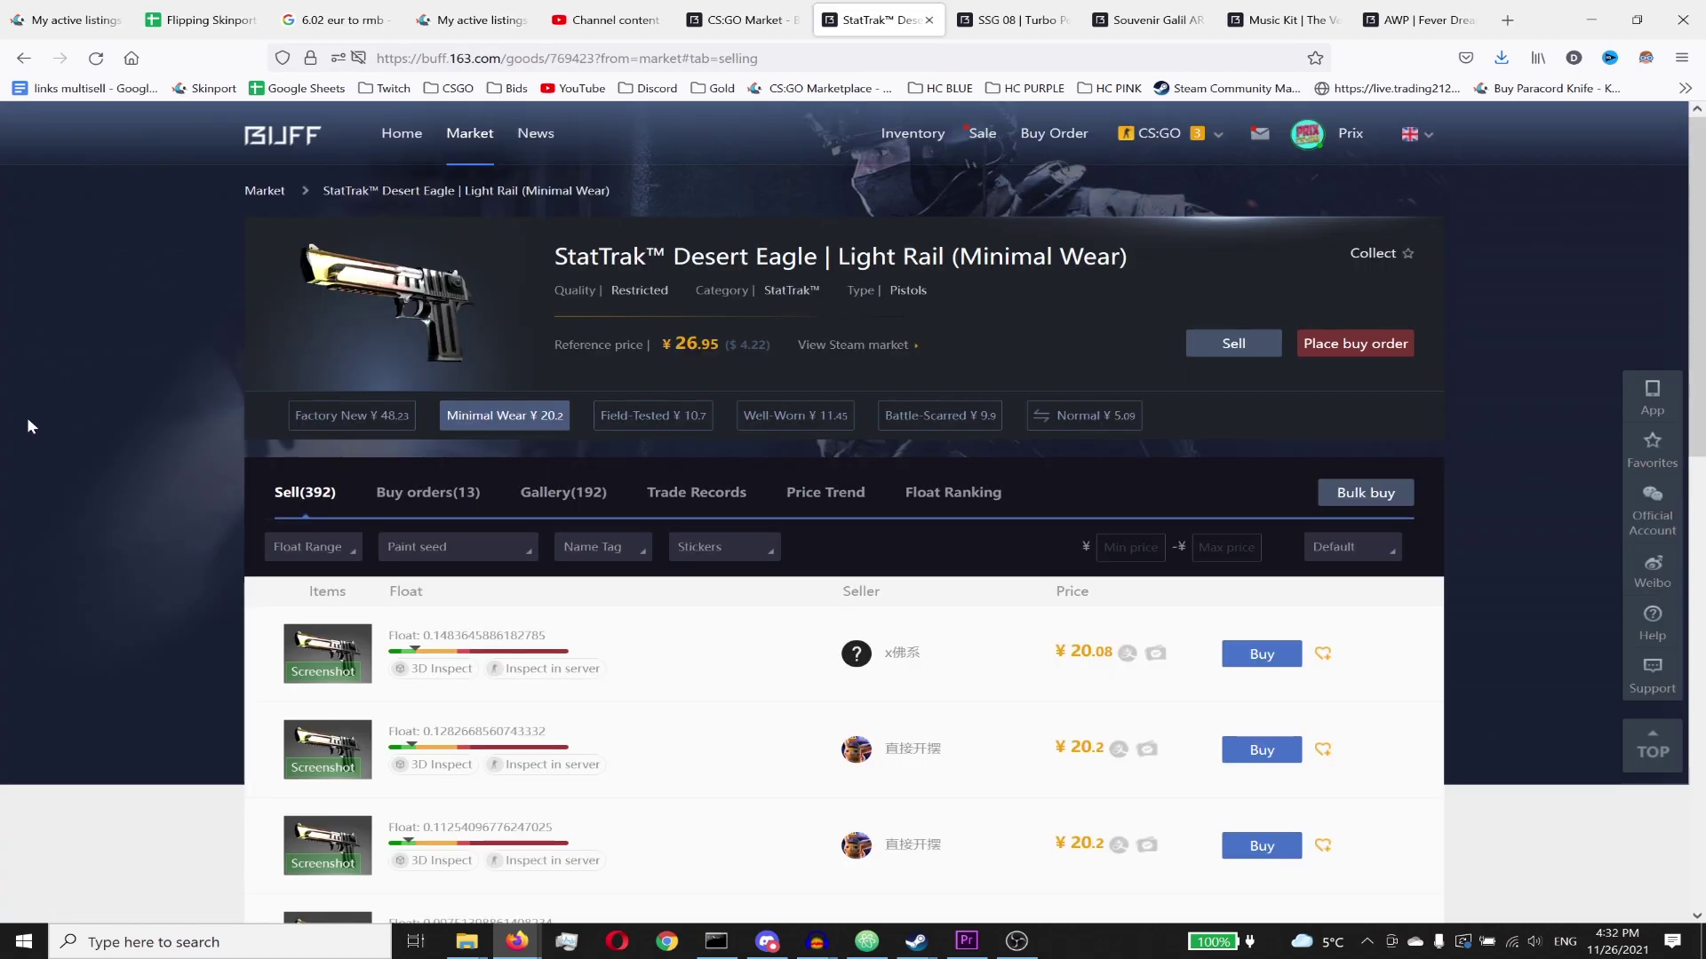
Step: Compare sell listings and buy orders for the StatTrak Desert Eagle | Light Rail (Minimal Wear) and submit a buy order for one at ¥18.4
{"action": "scroll", "coordinate": [26, 418], "scroll_direction": "down", "scroll_amount": 3}
{"action": "scroll", "coordinate": [1052, 469], "scroll_direction": "down", "scroll_amount": 1}
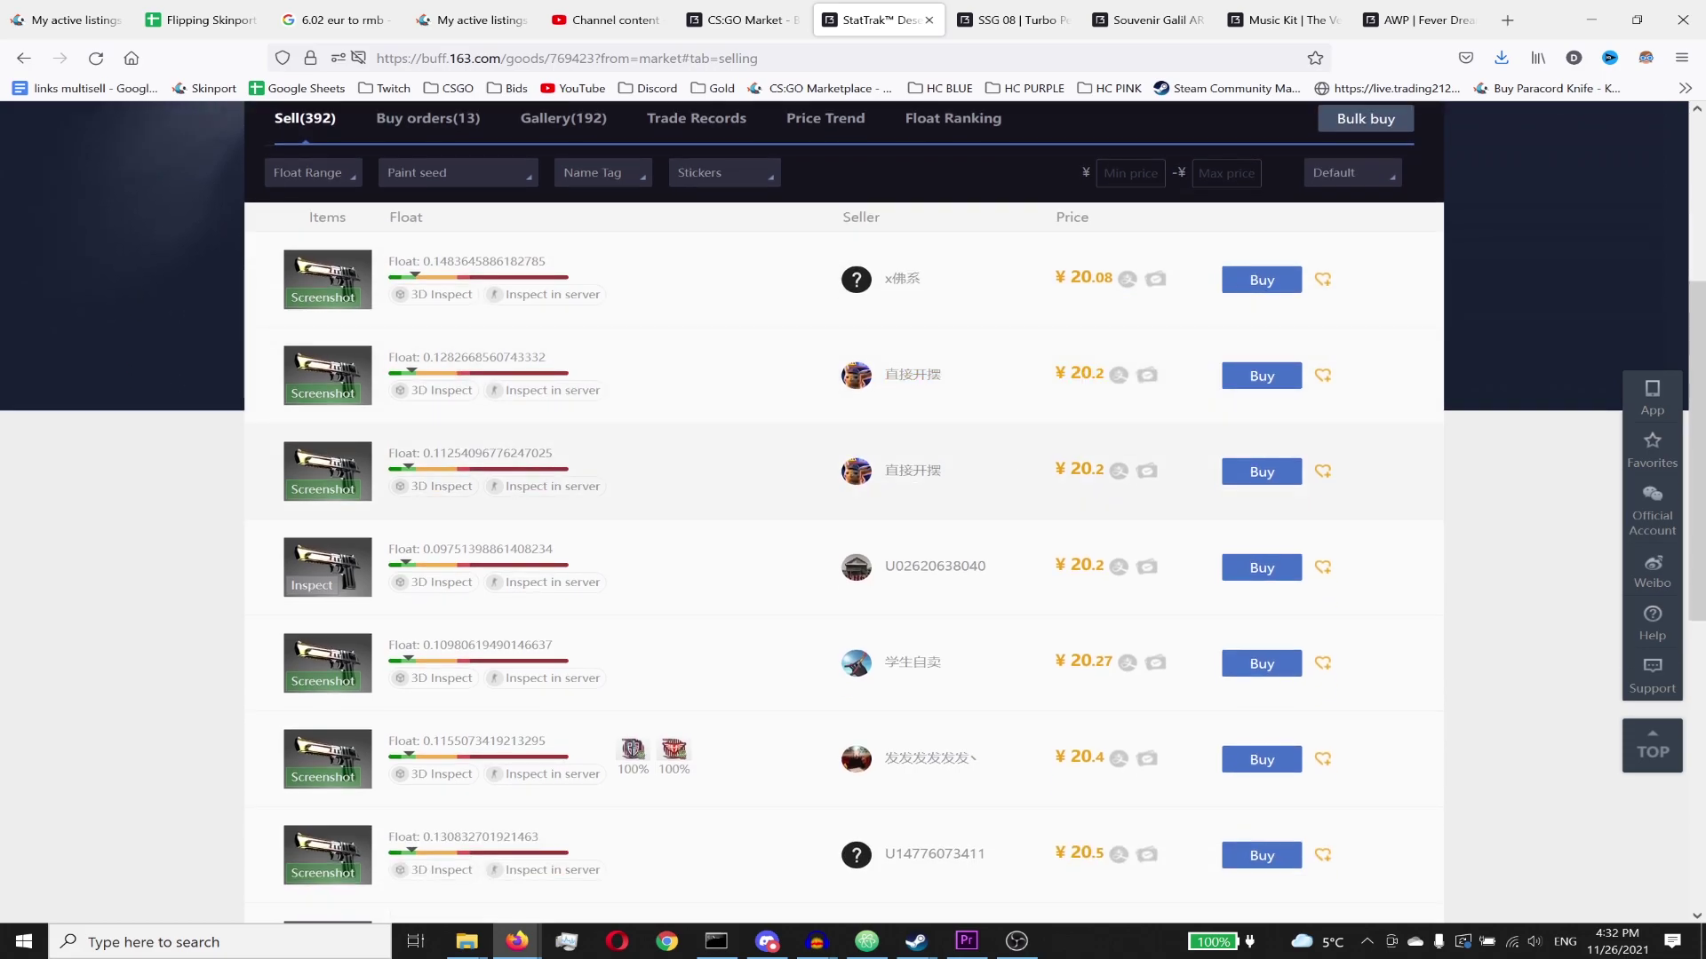
{"action": "left_click_drag", "start_coordinate": [1070, 373], "coordinate": [1121, 378]}
{"action": "scroll", "coordinate": [533, 286], "scroll_direction": "up", "scroll_amount": 1}
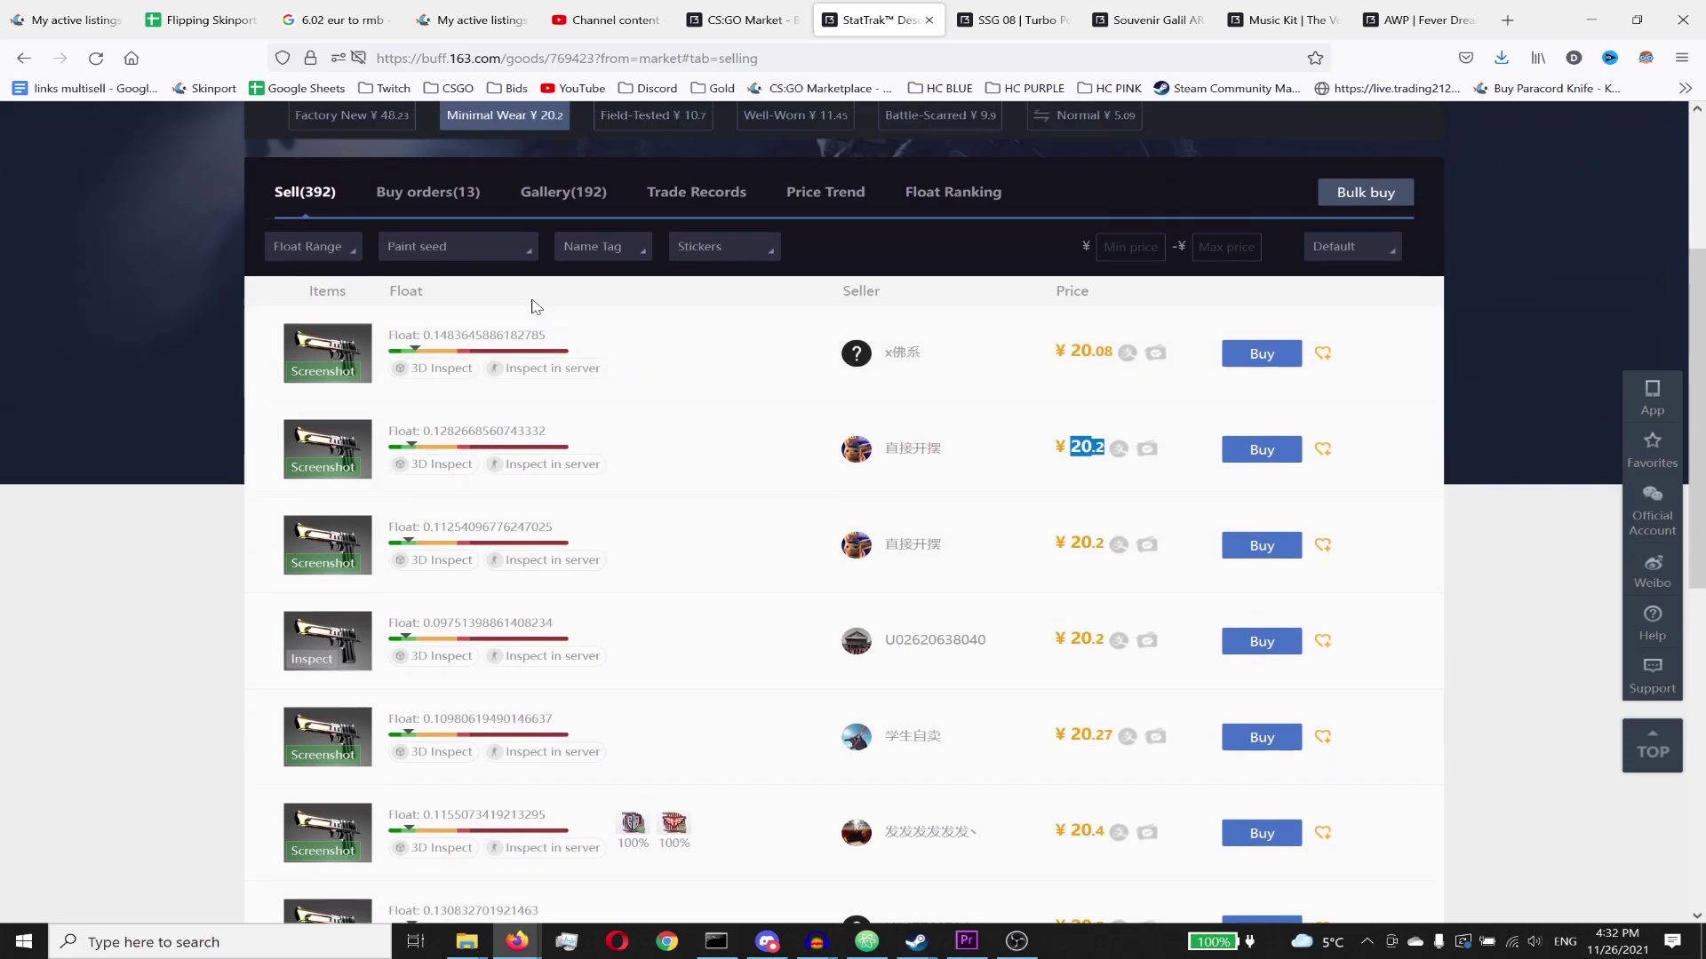
{"action": "left_click", "coordinate": [429, 214]}
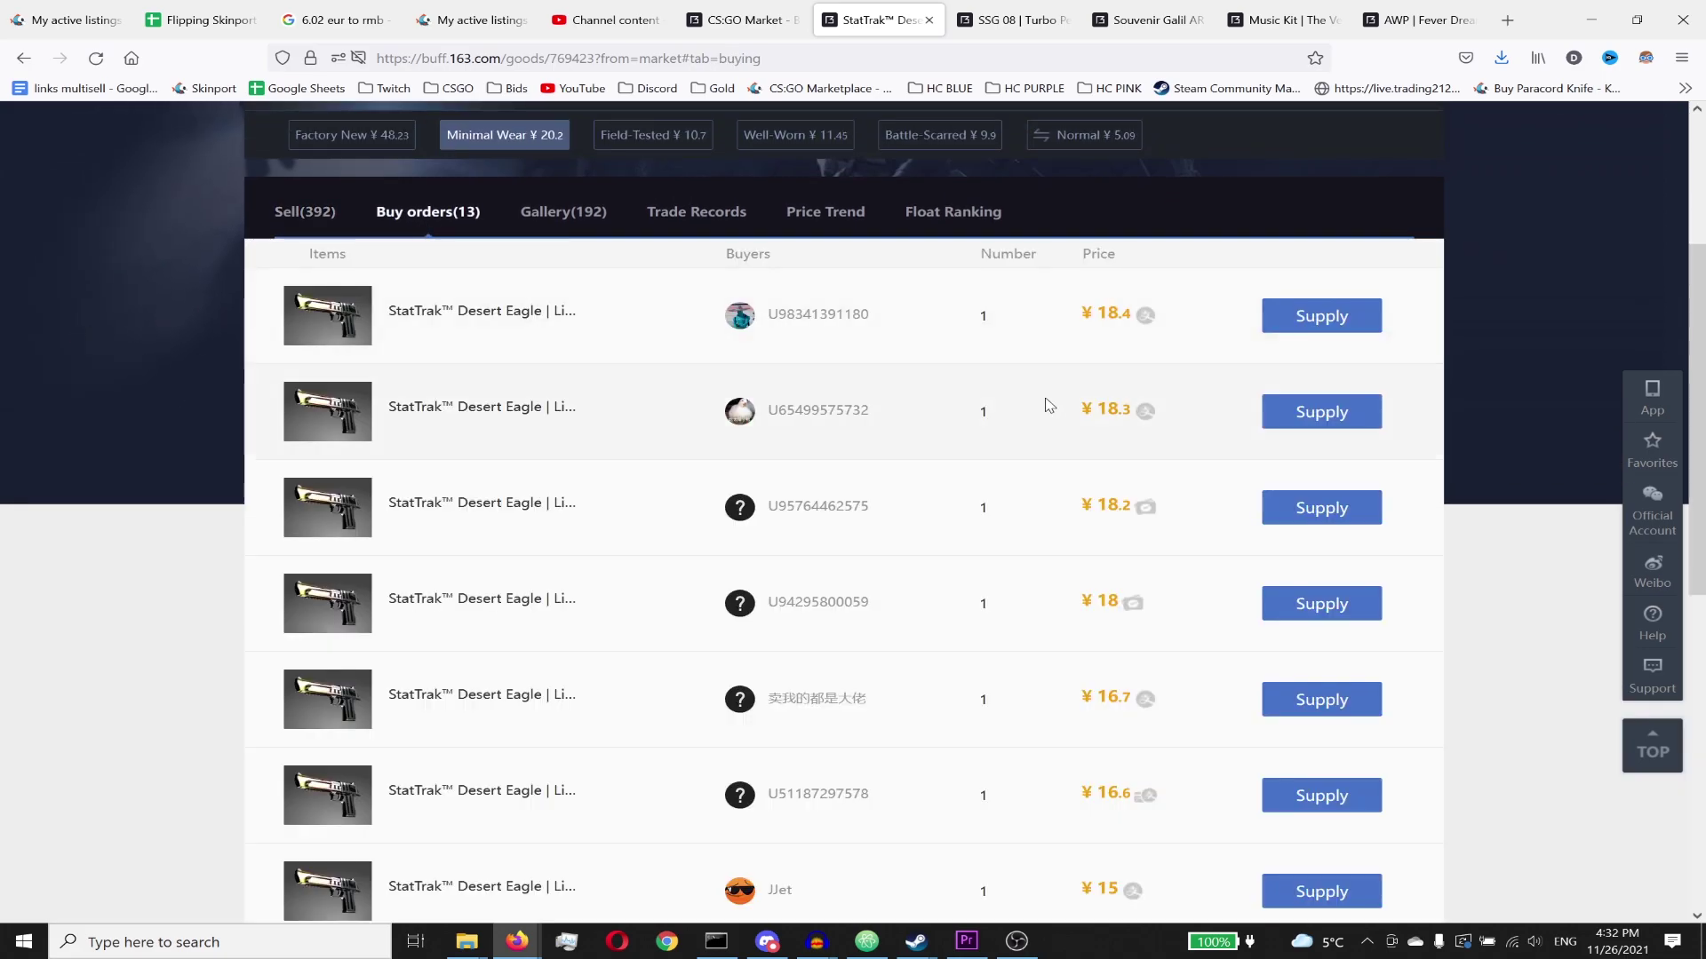
{"action": "left_click_drag", "start_coordinate": [1091, 409], "coordinate": [1131, 410]}
{"action": "left_click_drag", "start_coordinate": [1091, 313], "coordinate": [1131, 314]}
{"action": "scroll", "coordinate": [918, 432], "scroll_direction": "up", "scroll_amount": 1}
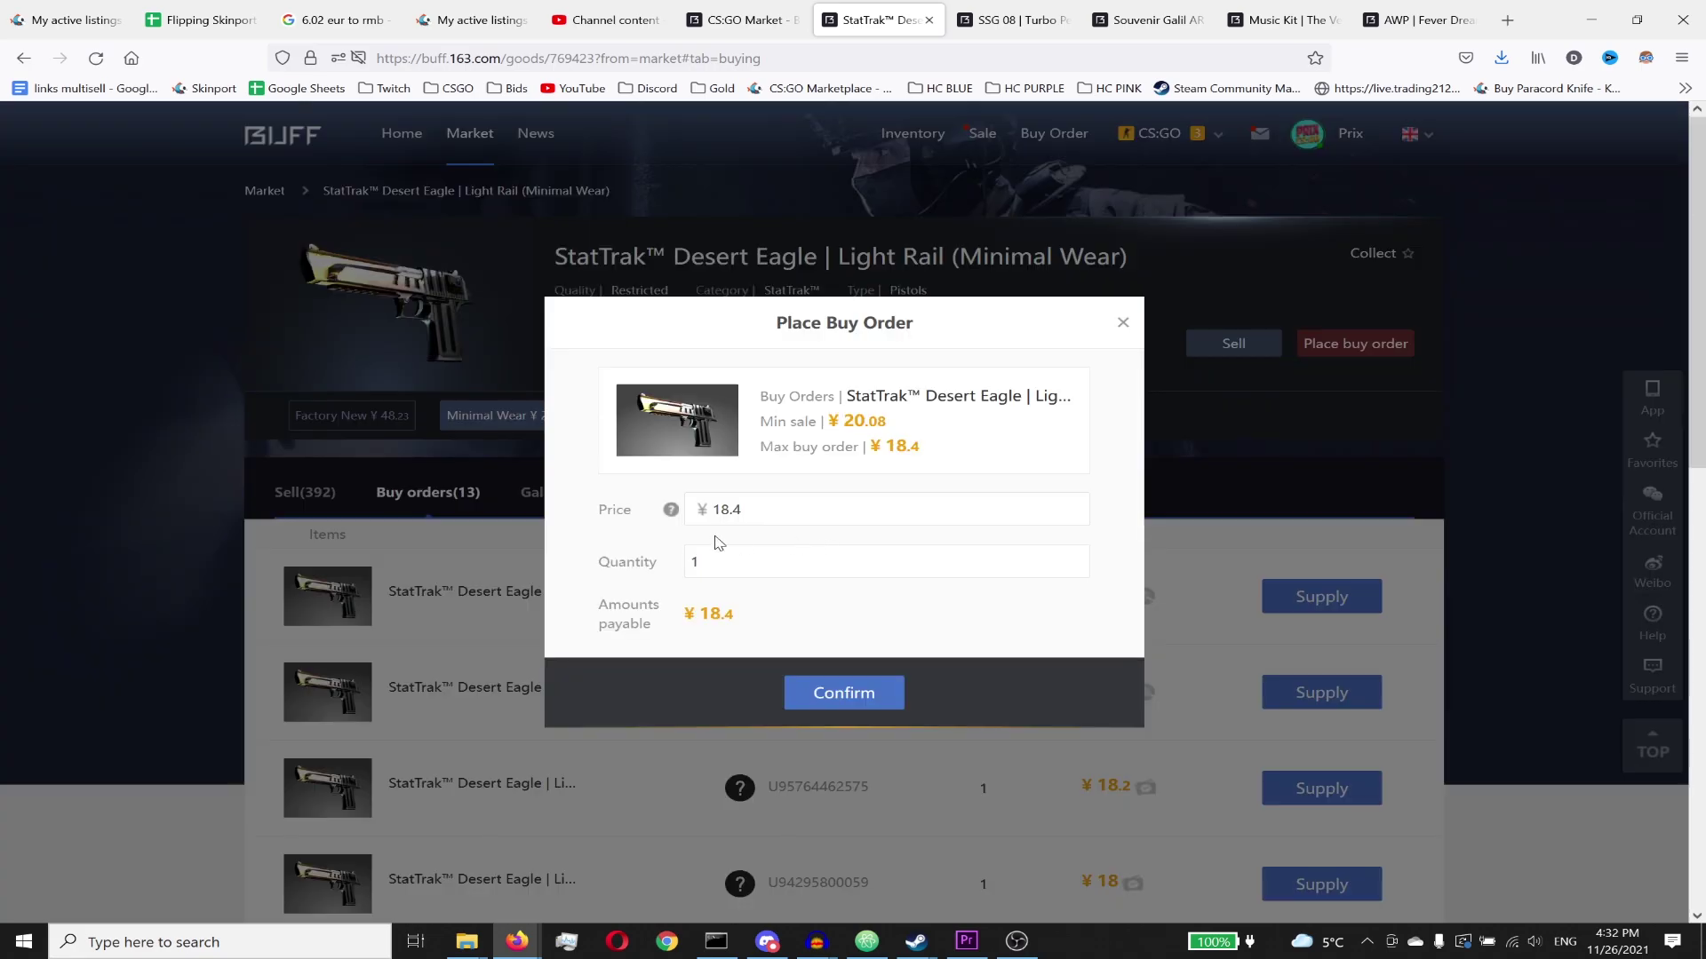
{"action": "left_click", "coordinate": [860, 695]}
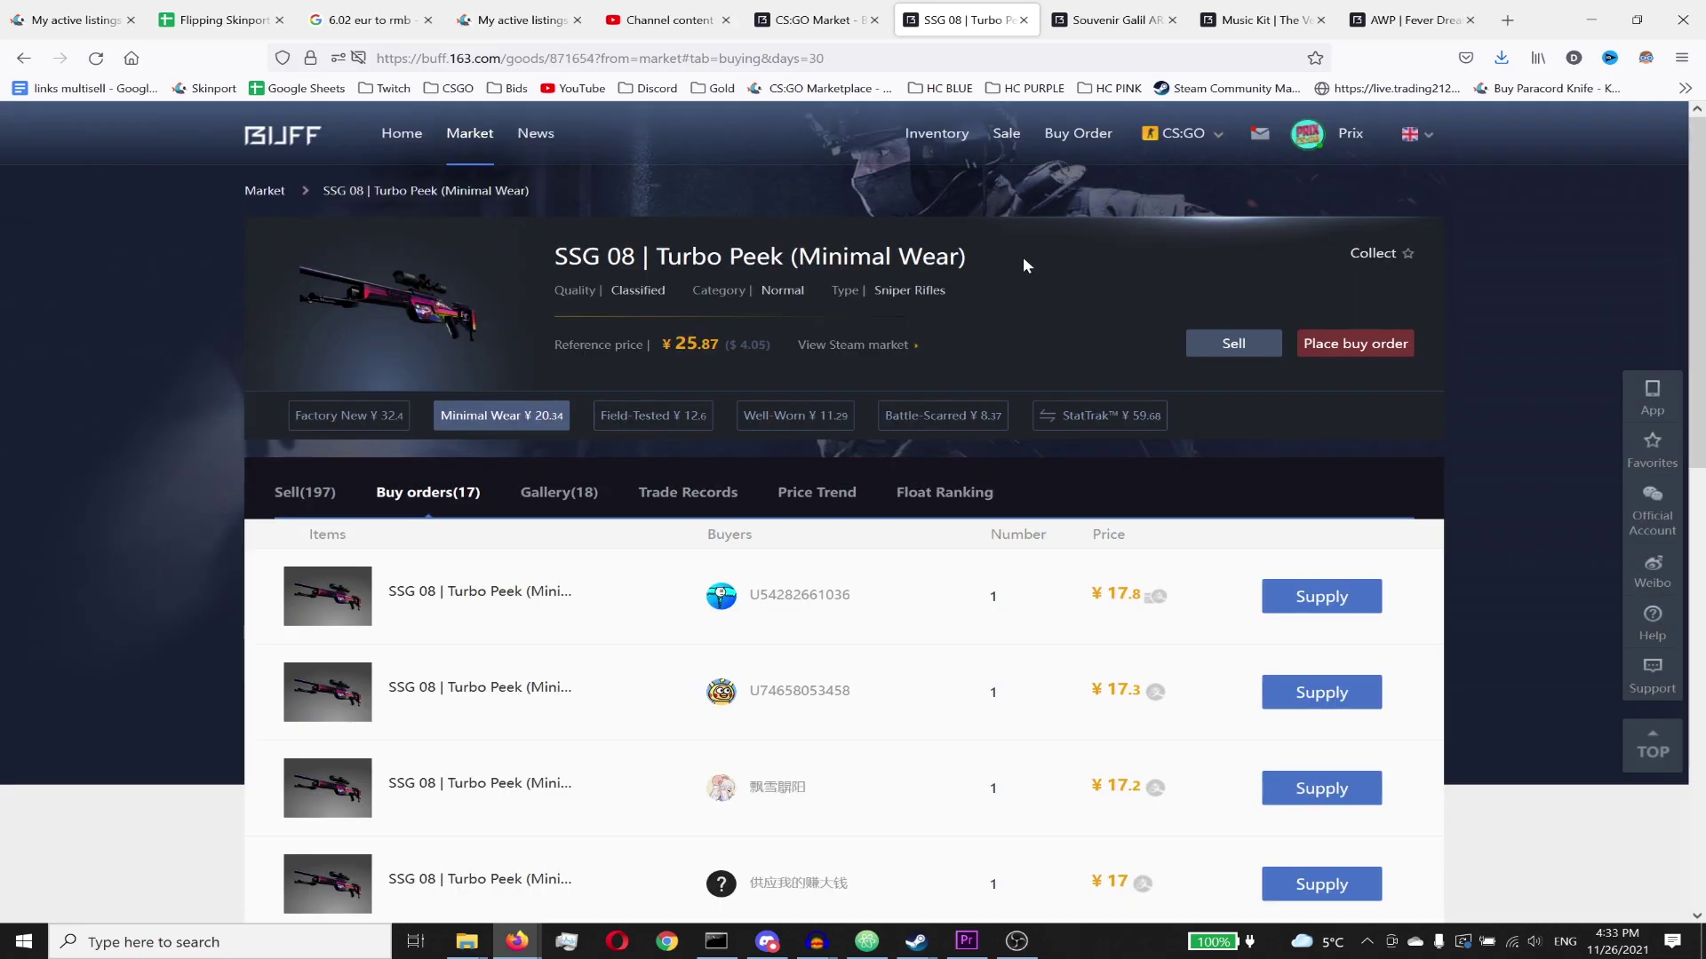
Step: Examine the last-month BUFF price trend of the SSG 08 | Turbo Peek (Minimal Wear)
{"action": "left_click_drag", "start_coordinate": [1026, 264], "coordinate": [553, 257]}
{"action": "left_click", "coordinate": [1127, 260]}
{"action": "left_click", "coordinate": [819, 496]}
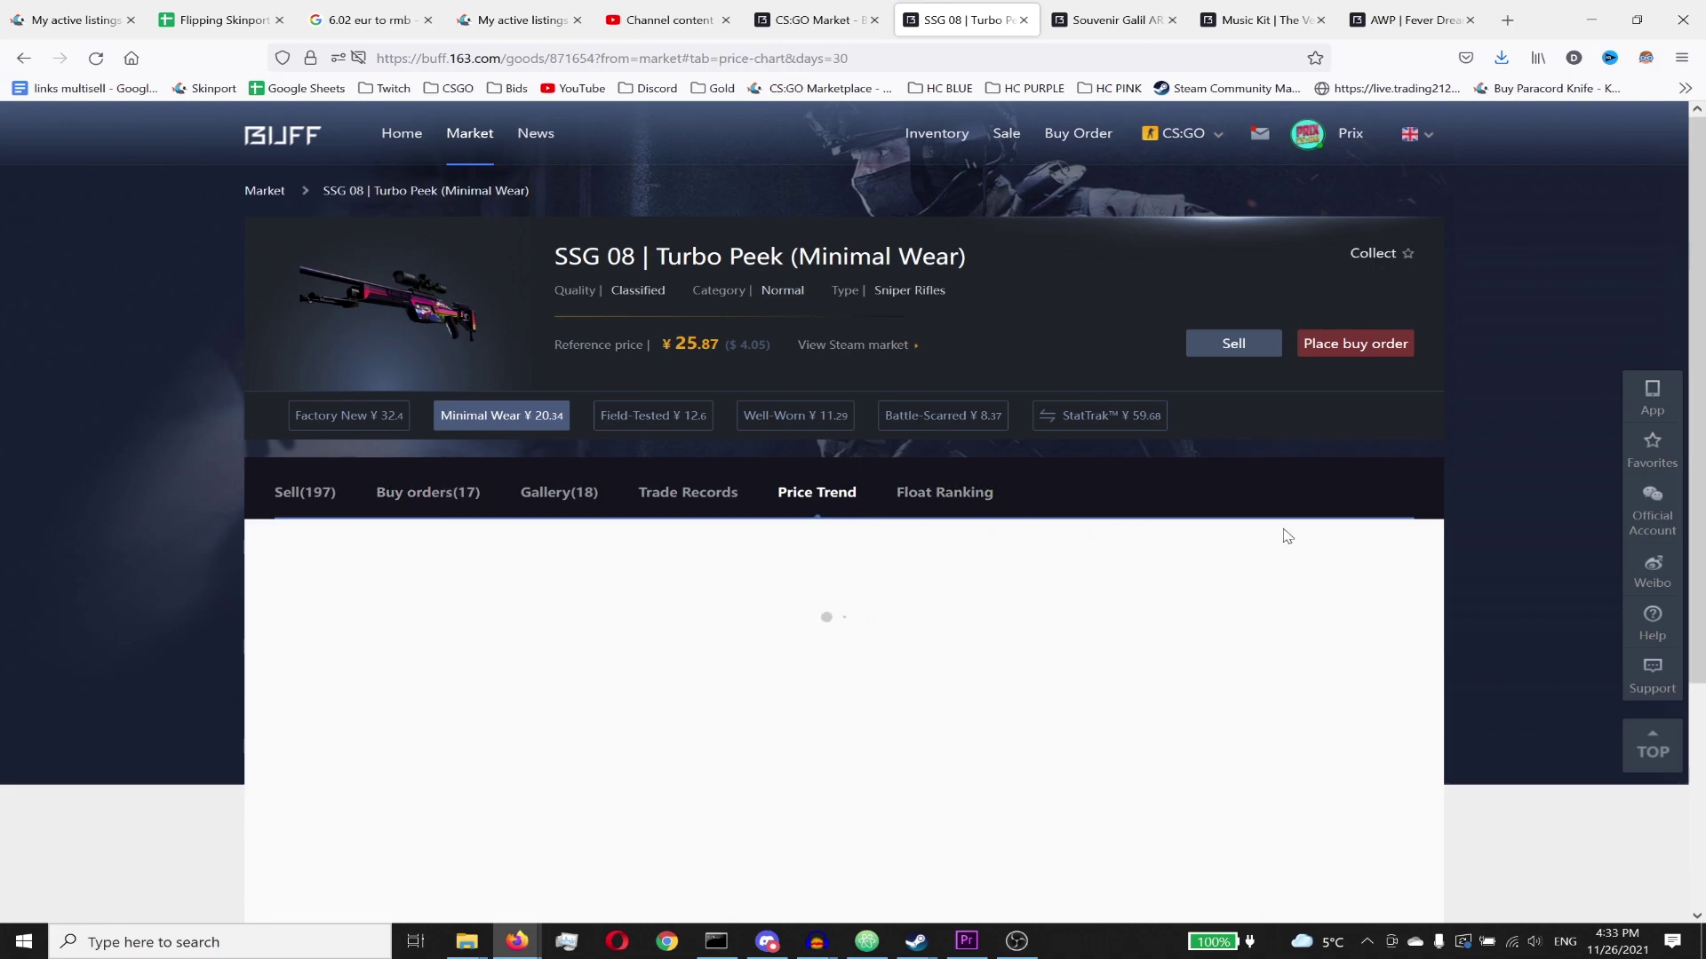
{"action": "scroll", "coordinate": [1257, 531], "scroll_direction": "down", "scroll_amount": 2}
{"action": "mouse_move", "coordinate": [453, 666]}
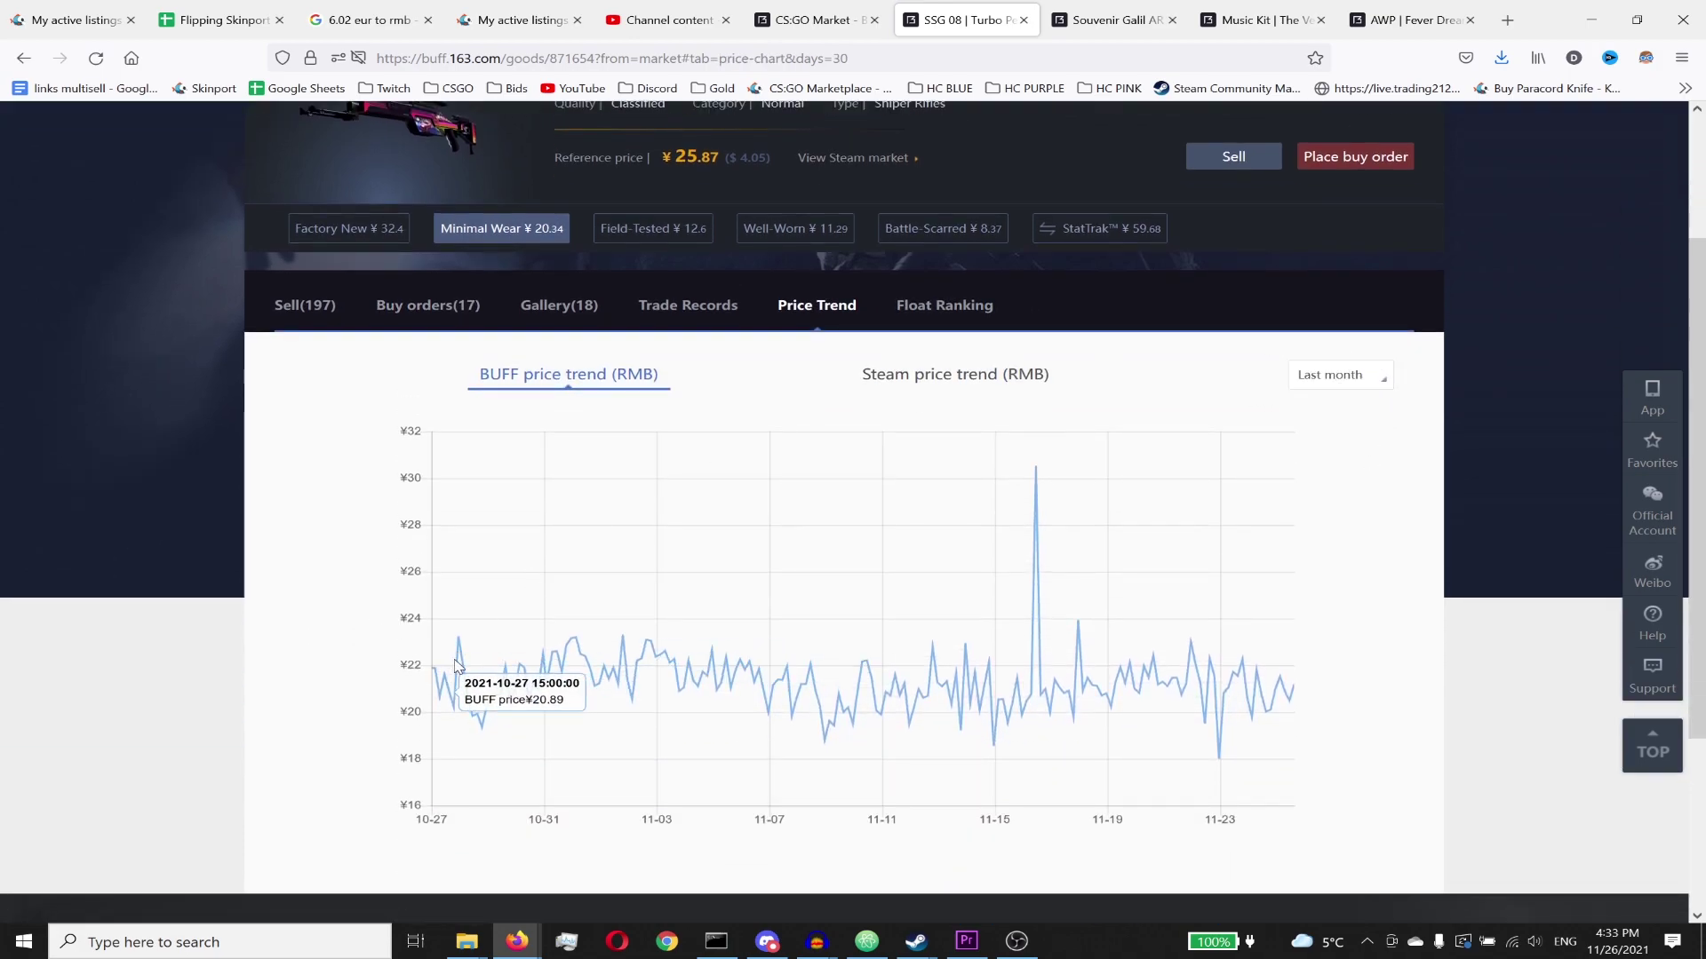
{"action": "scroll", "coordinate": [118, 558], "scroll_direction": "up", "scroll_amount": 2}
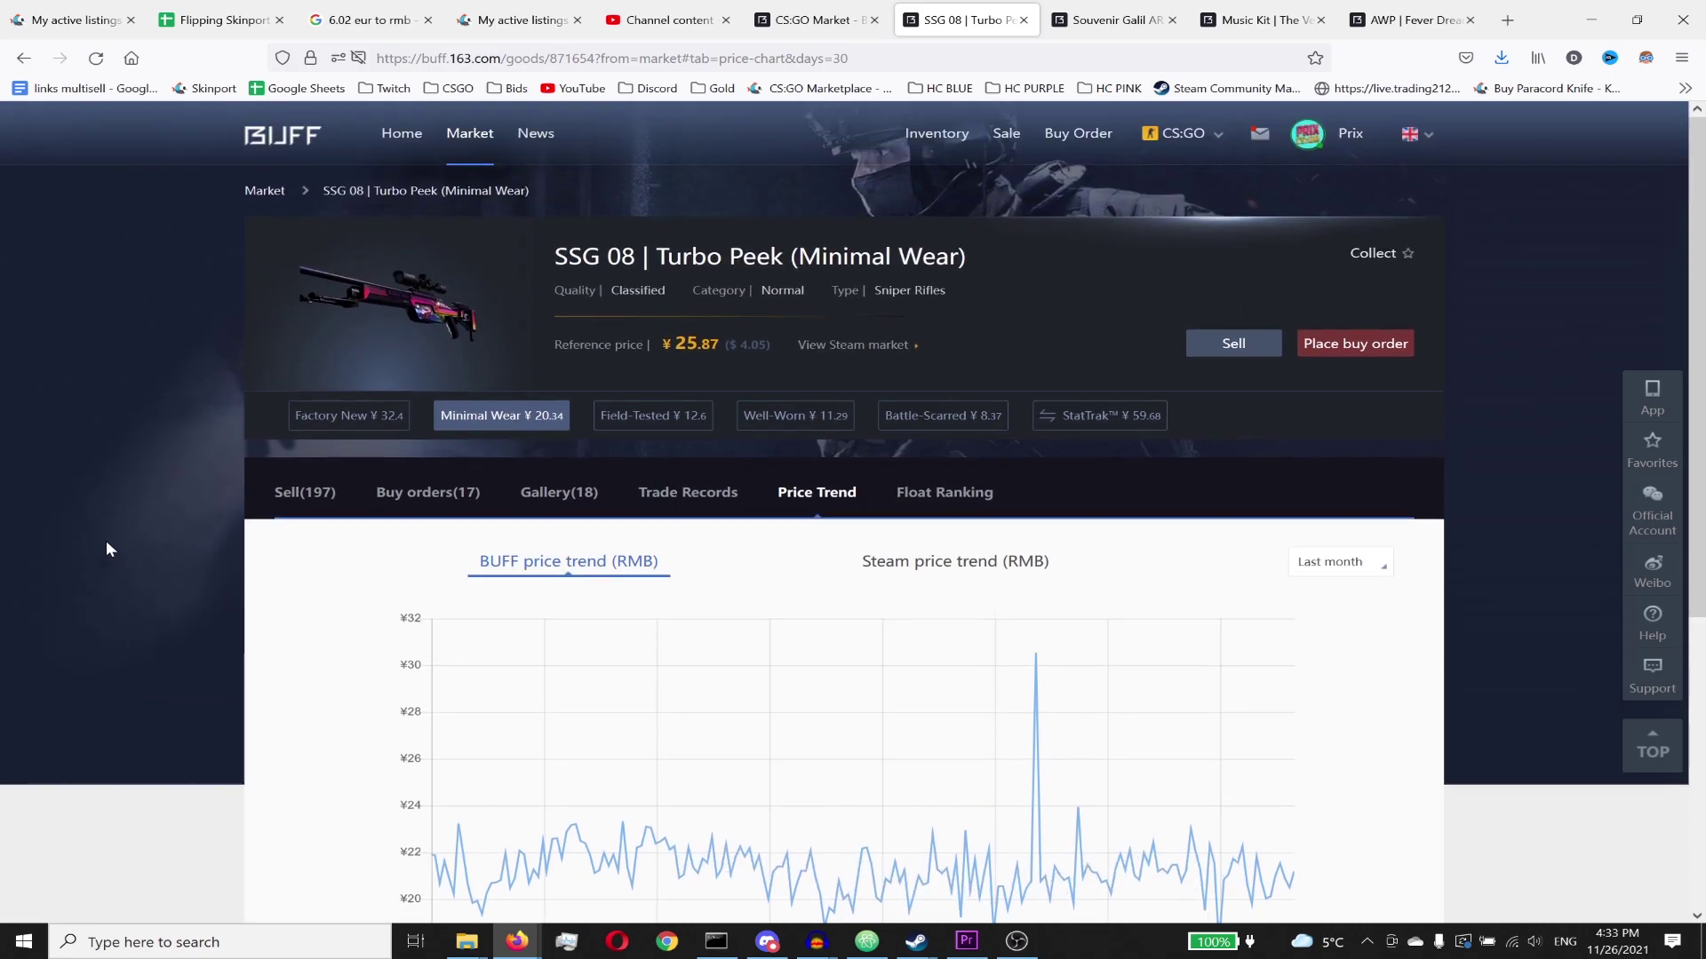
Step: Check the SSG 08 | Turbo Peek sell listings and buy orders, submit a buy order for one at ¥17.4, and close its page
{"action": "left_click", "coordinate": [307, 492]}
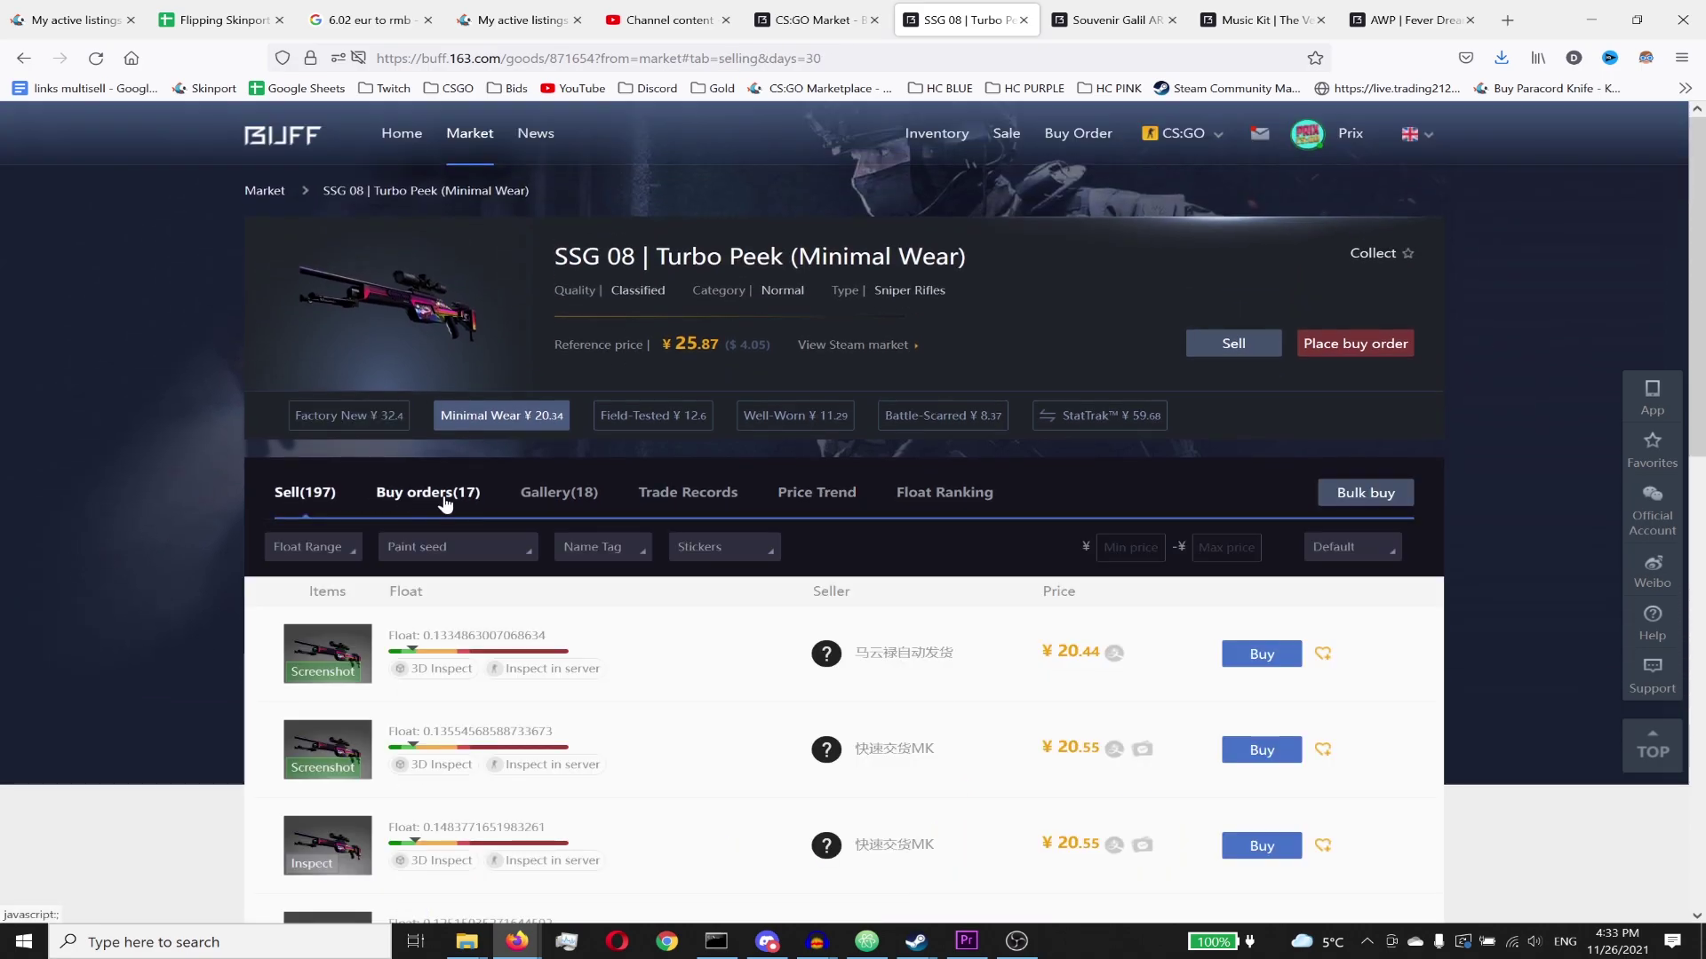
{"action": "scroll", "coordinate": [444, 503], "scroll_direction": "down", "scroll_amount": 1}
{"action": "scroll", "coordinate": [444, 503], "scroll_direction": "down", "scroll_amount": 1}
{"action": "left_click", "coordinate": [440, 401]}
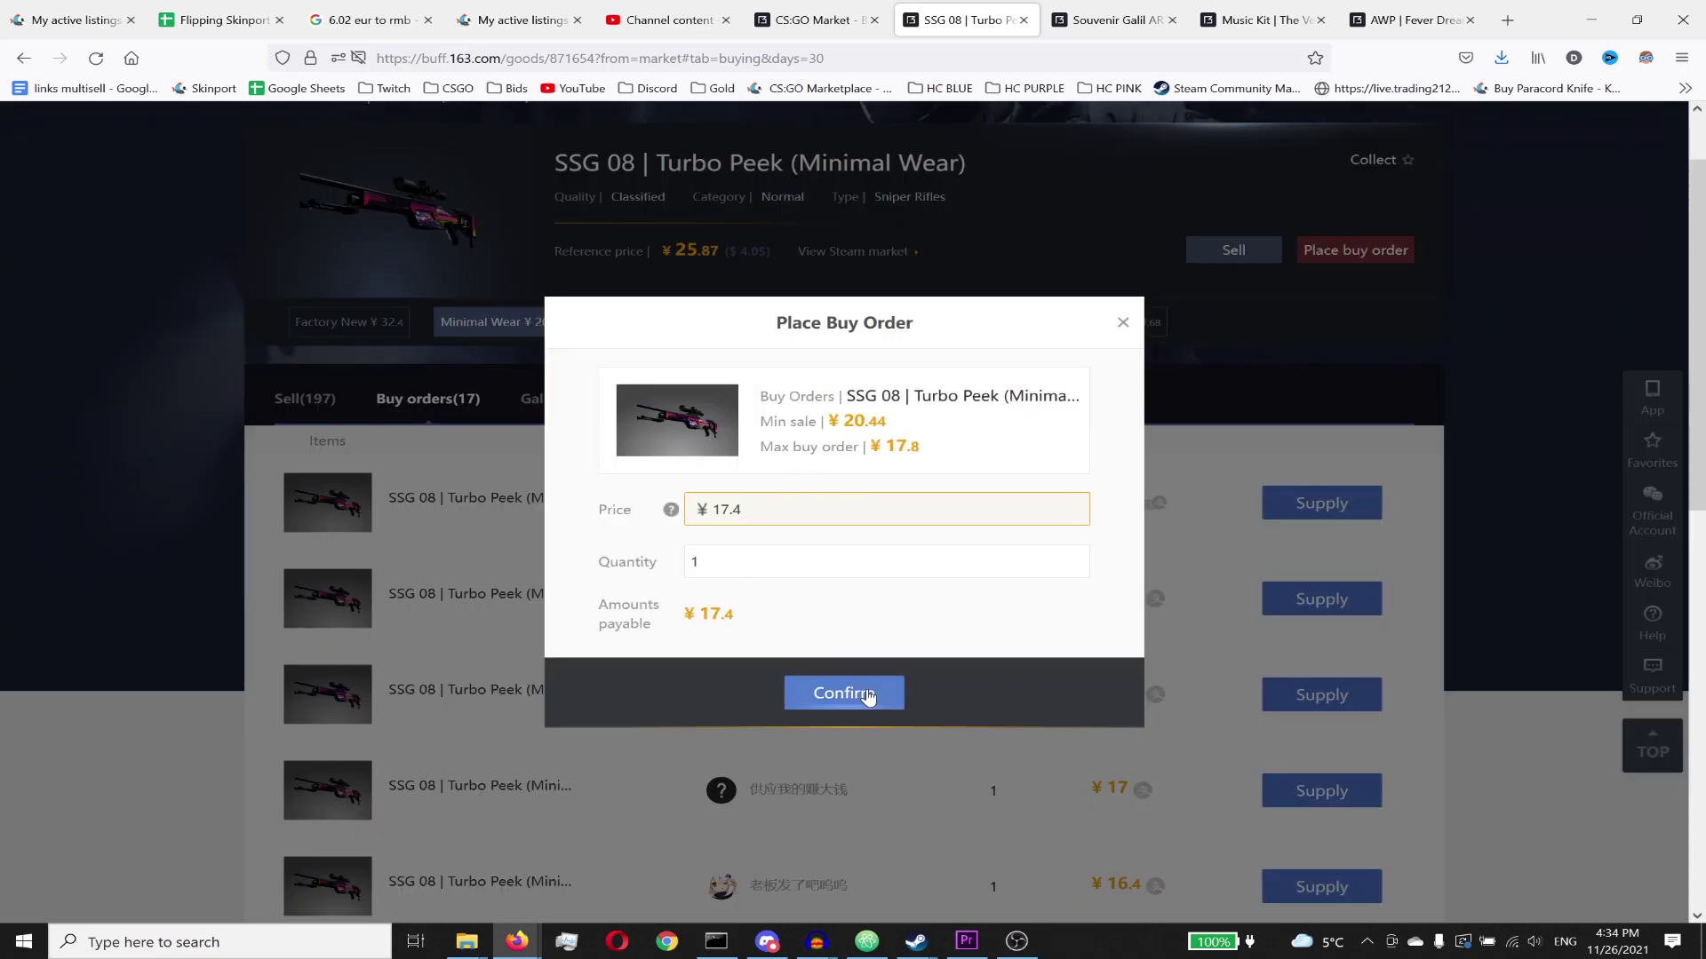
{"action": "left_click", "coordinate": [834, 692]}
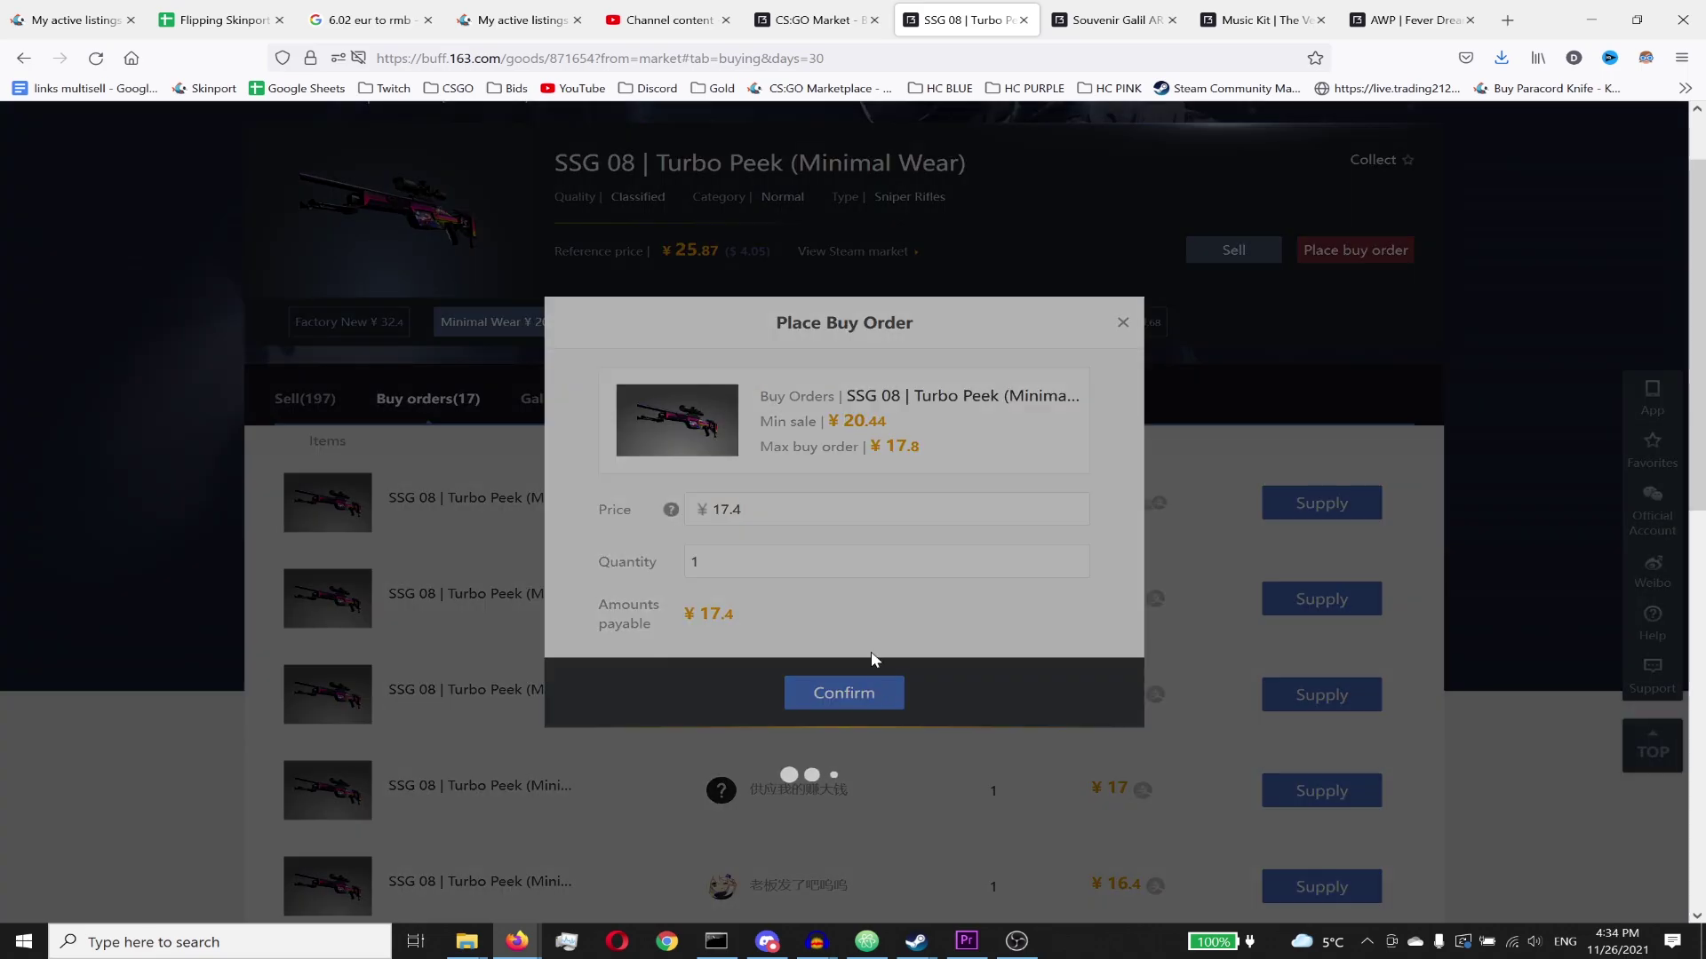
{"action": "key", "text": "ctrl+w"}
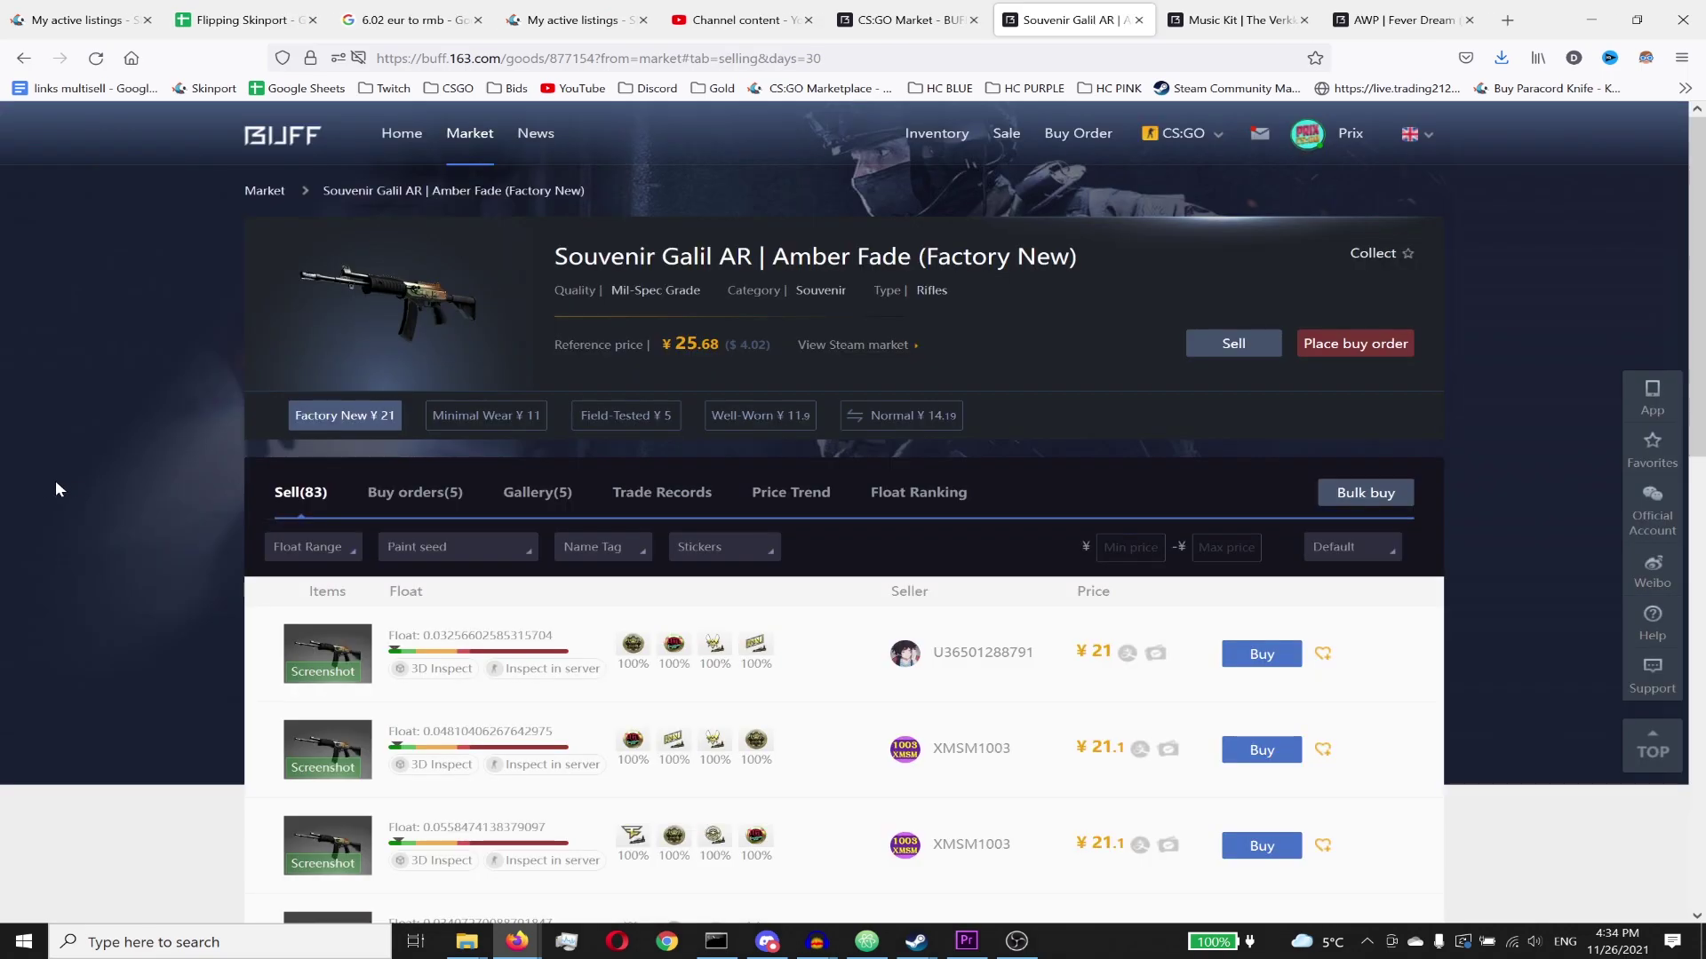
Step: Compare listings and buy orders for the Souvenir Galil AR | Amber Fade (Factory New) and submit a buy order for one at ¥17.2
{"action": "scroll", "coordinate": [35, 470], "scroll_direction": "down", "scroll_amount": 2}
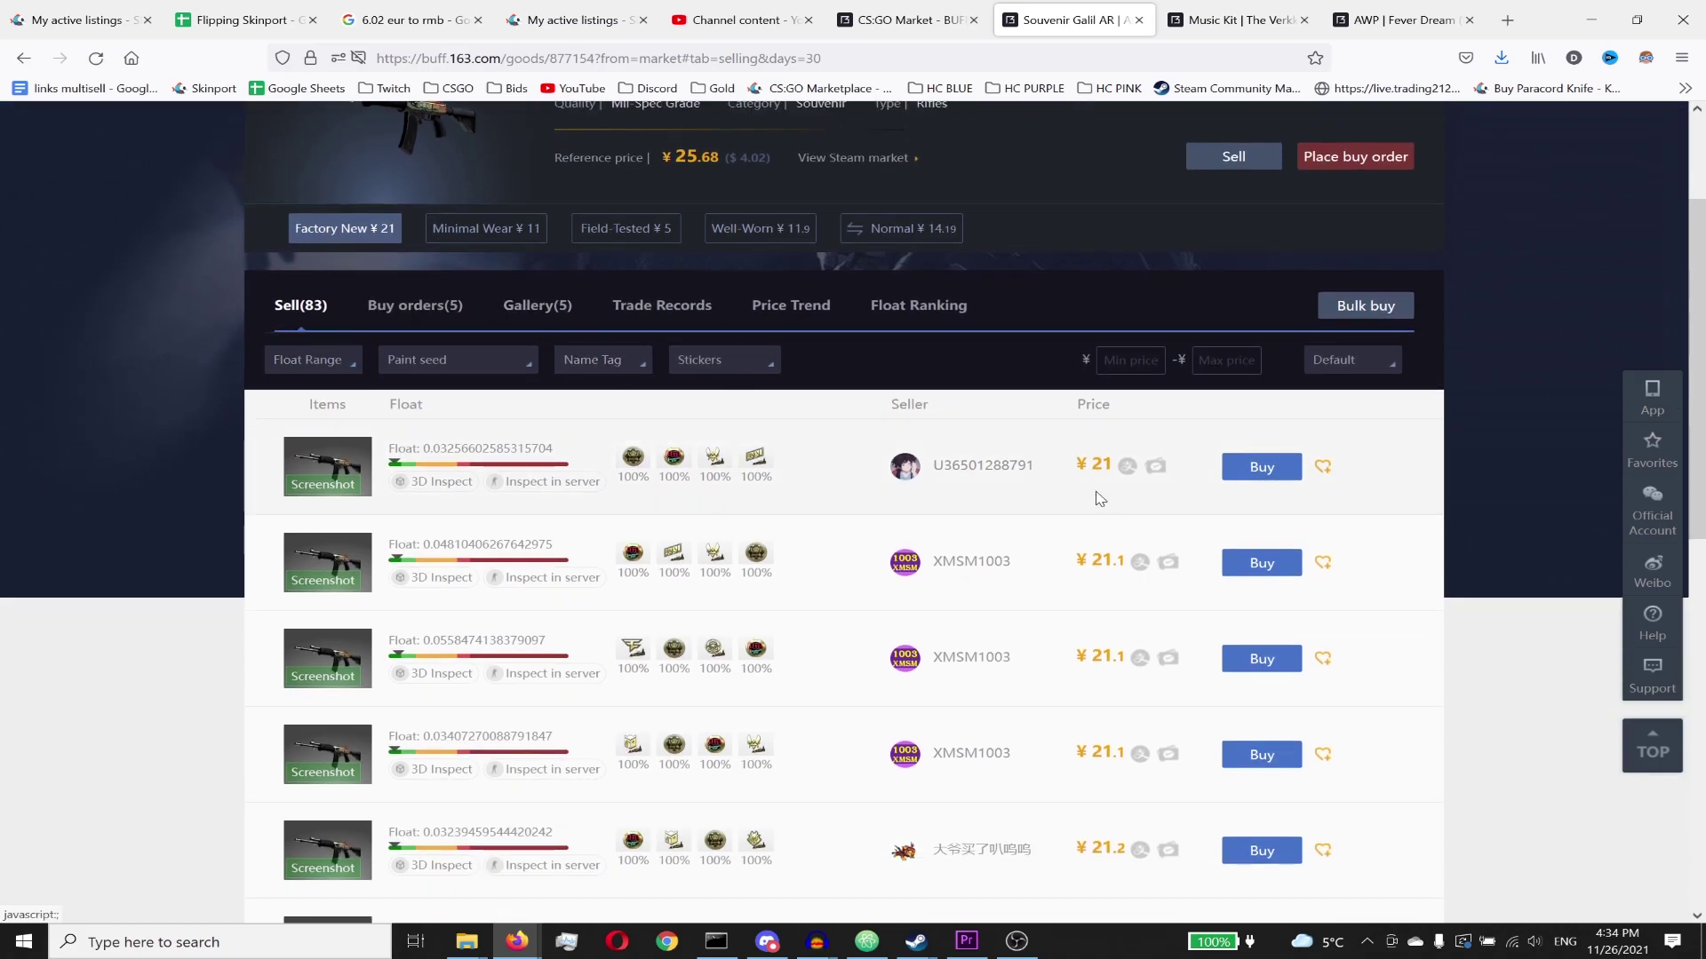
{"action": "left_click", "coordinate": [394, 312]}
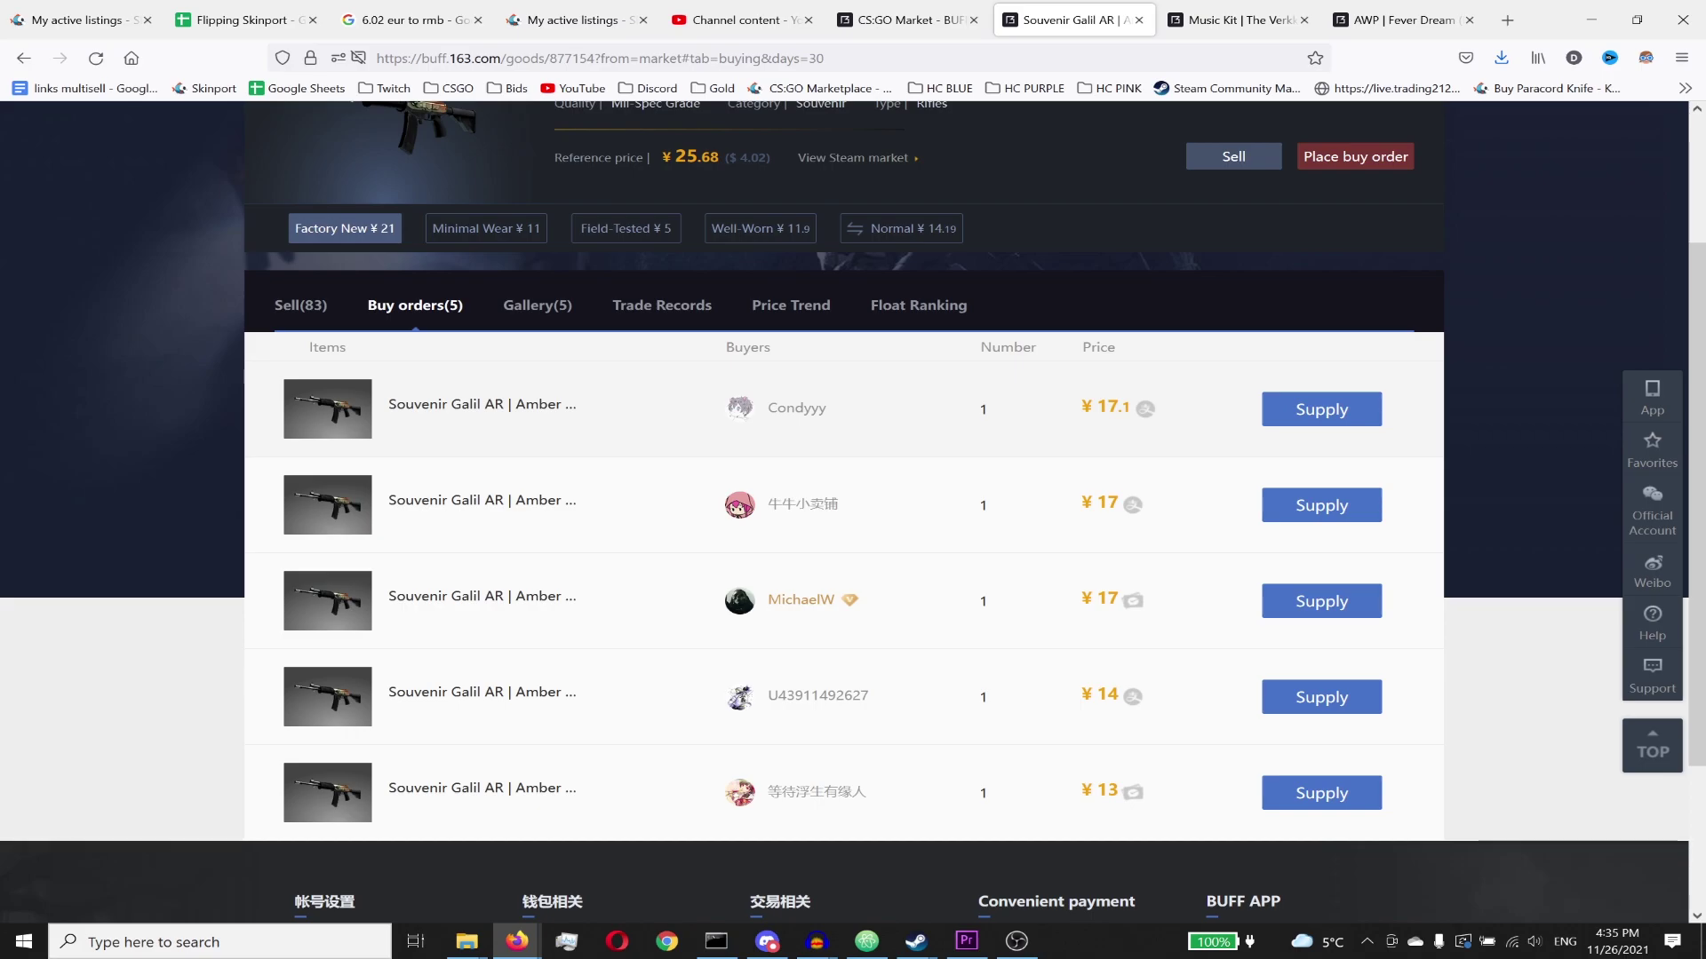
{"action": "left_click", "coordinate": [1355, 157]}
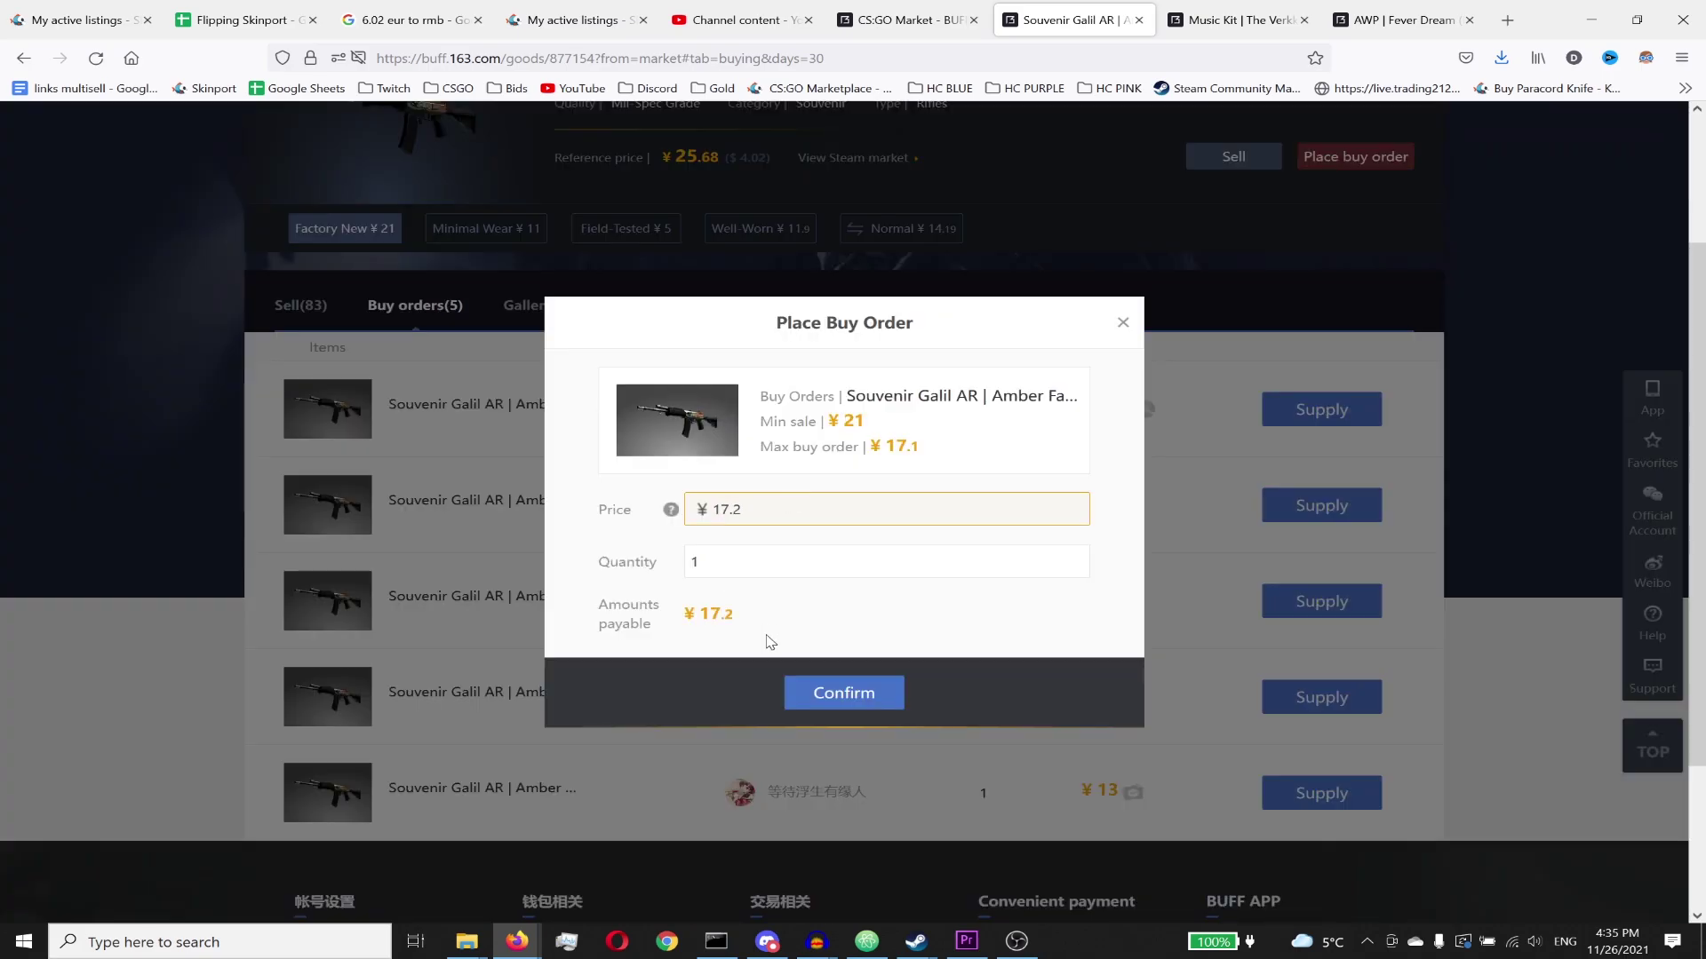
{"action": "left_click", "coordinate": [821, 693]}
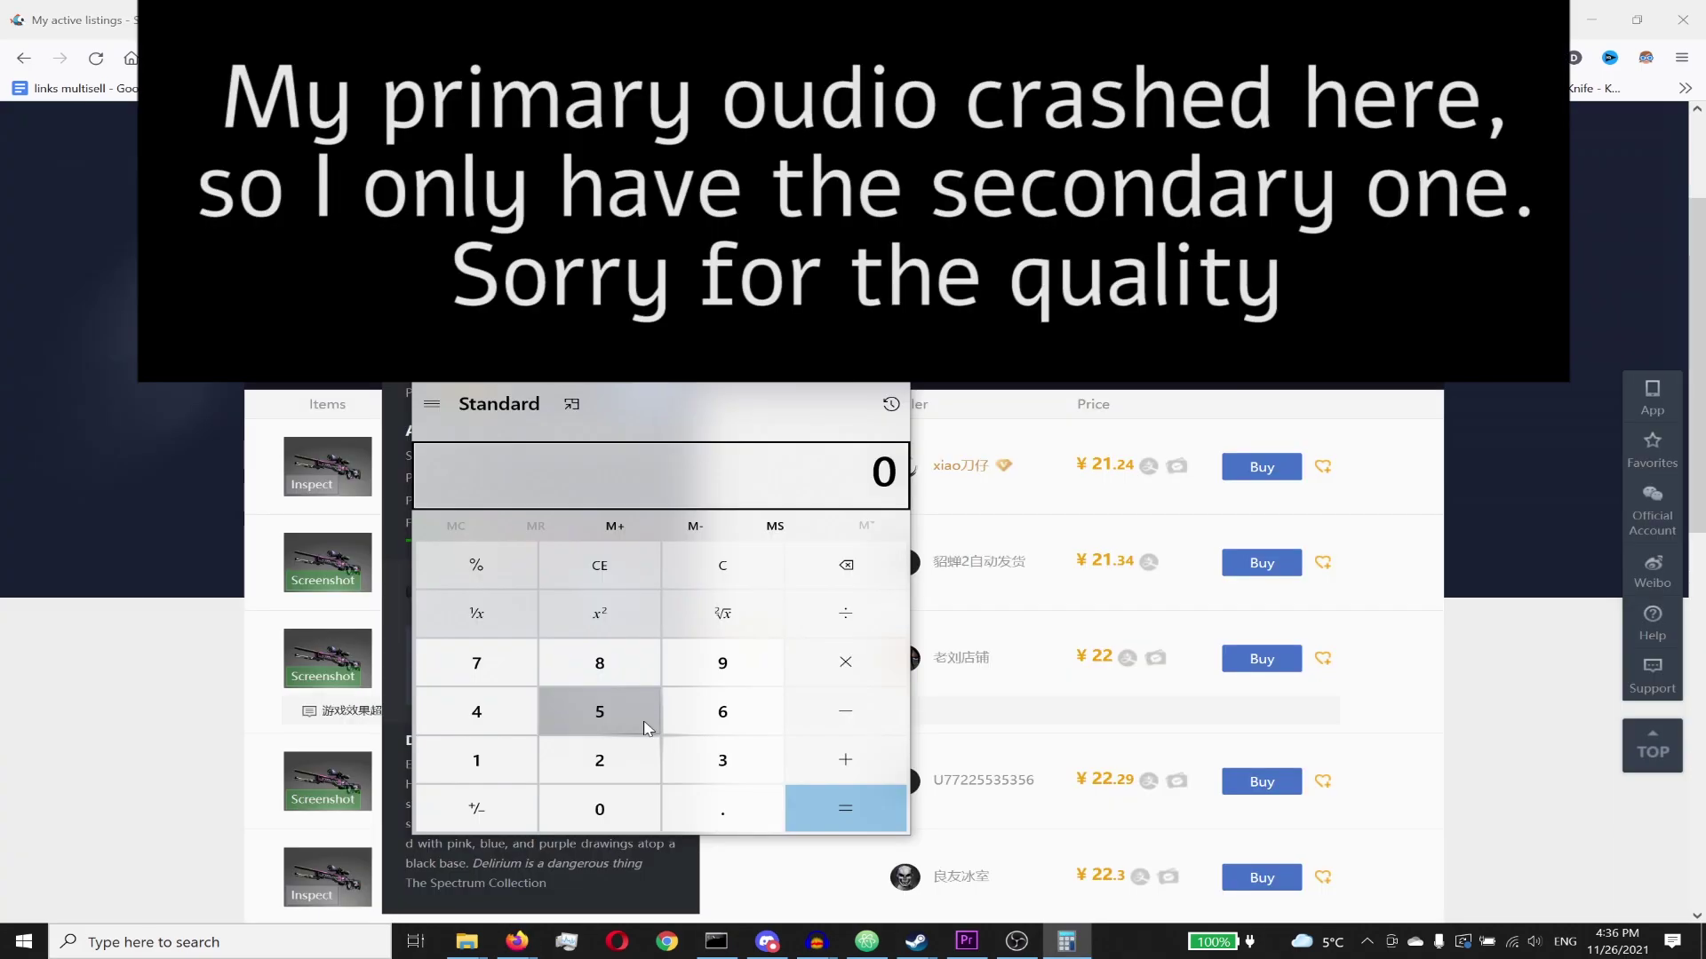
Step: Calculate the AWP | Fever Dream flip profit in Calculator as 22.95 × 0.975 − 20.4
{"action": "left_click", "coordinate": [611, 771]}
{"action": "left_click", "coordinate": [611, 771]}
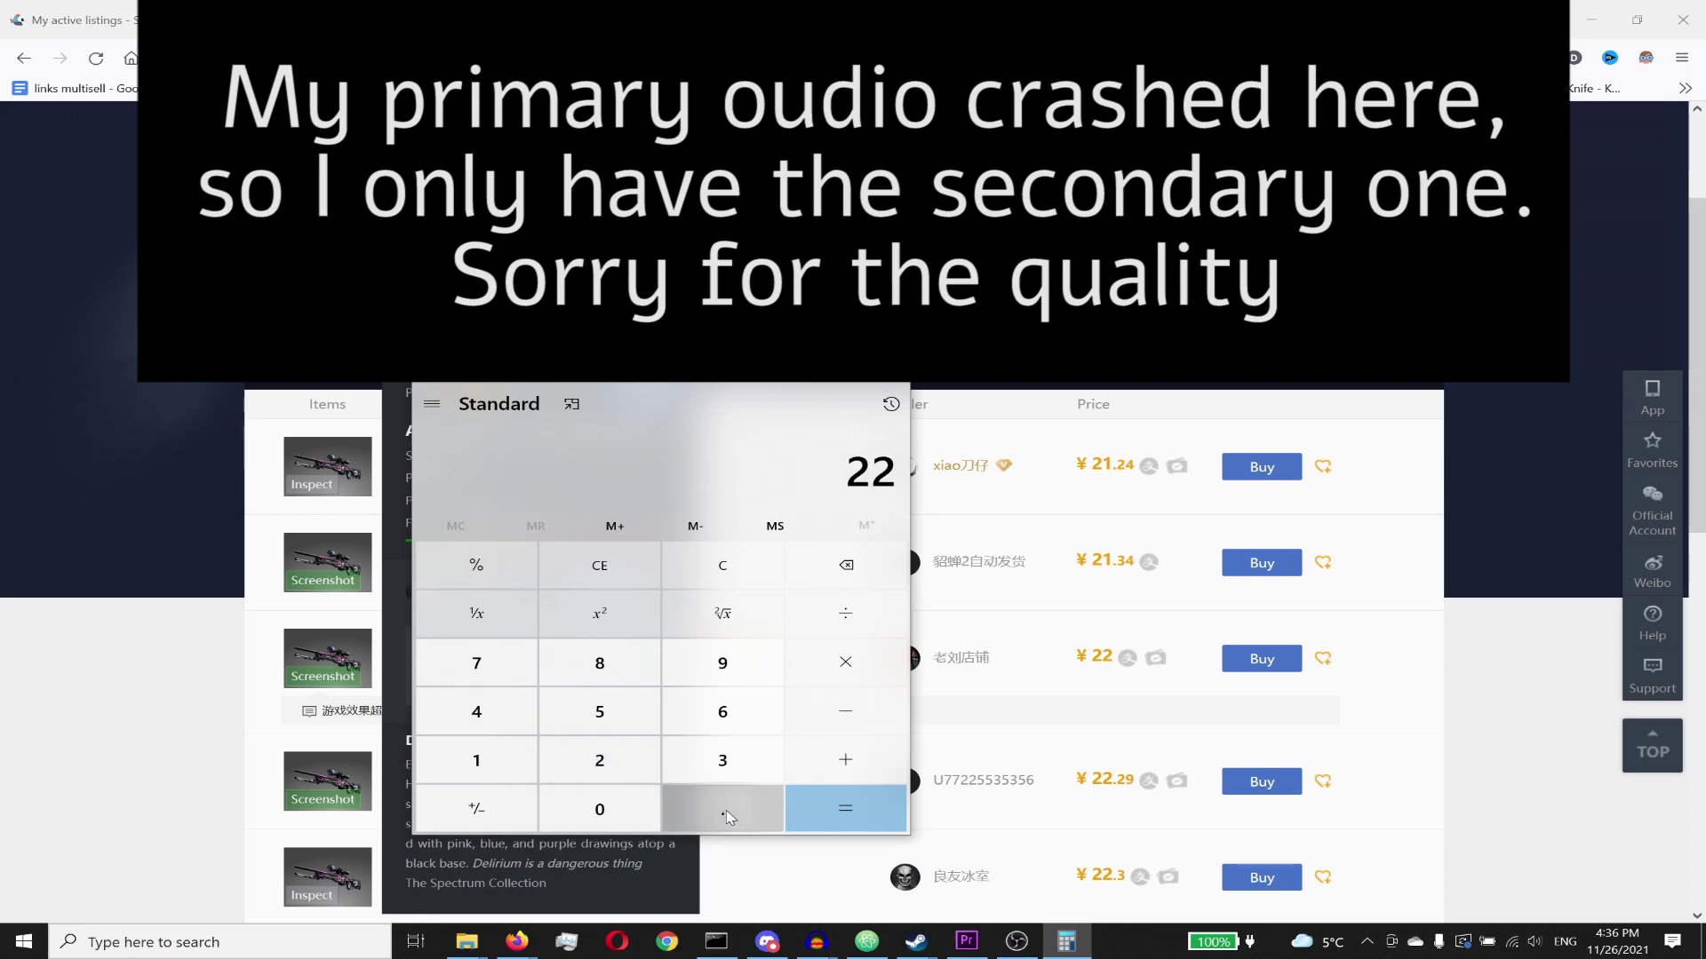
{"action": "left_click", "coordinate": [722, 805]}
{"action": "left_click", "coordinate": [720, 664]}
{"action": "left_click", "coordinate": [600, 712]}
{"action": "left_click", "coordinate": [845, 662]}
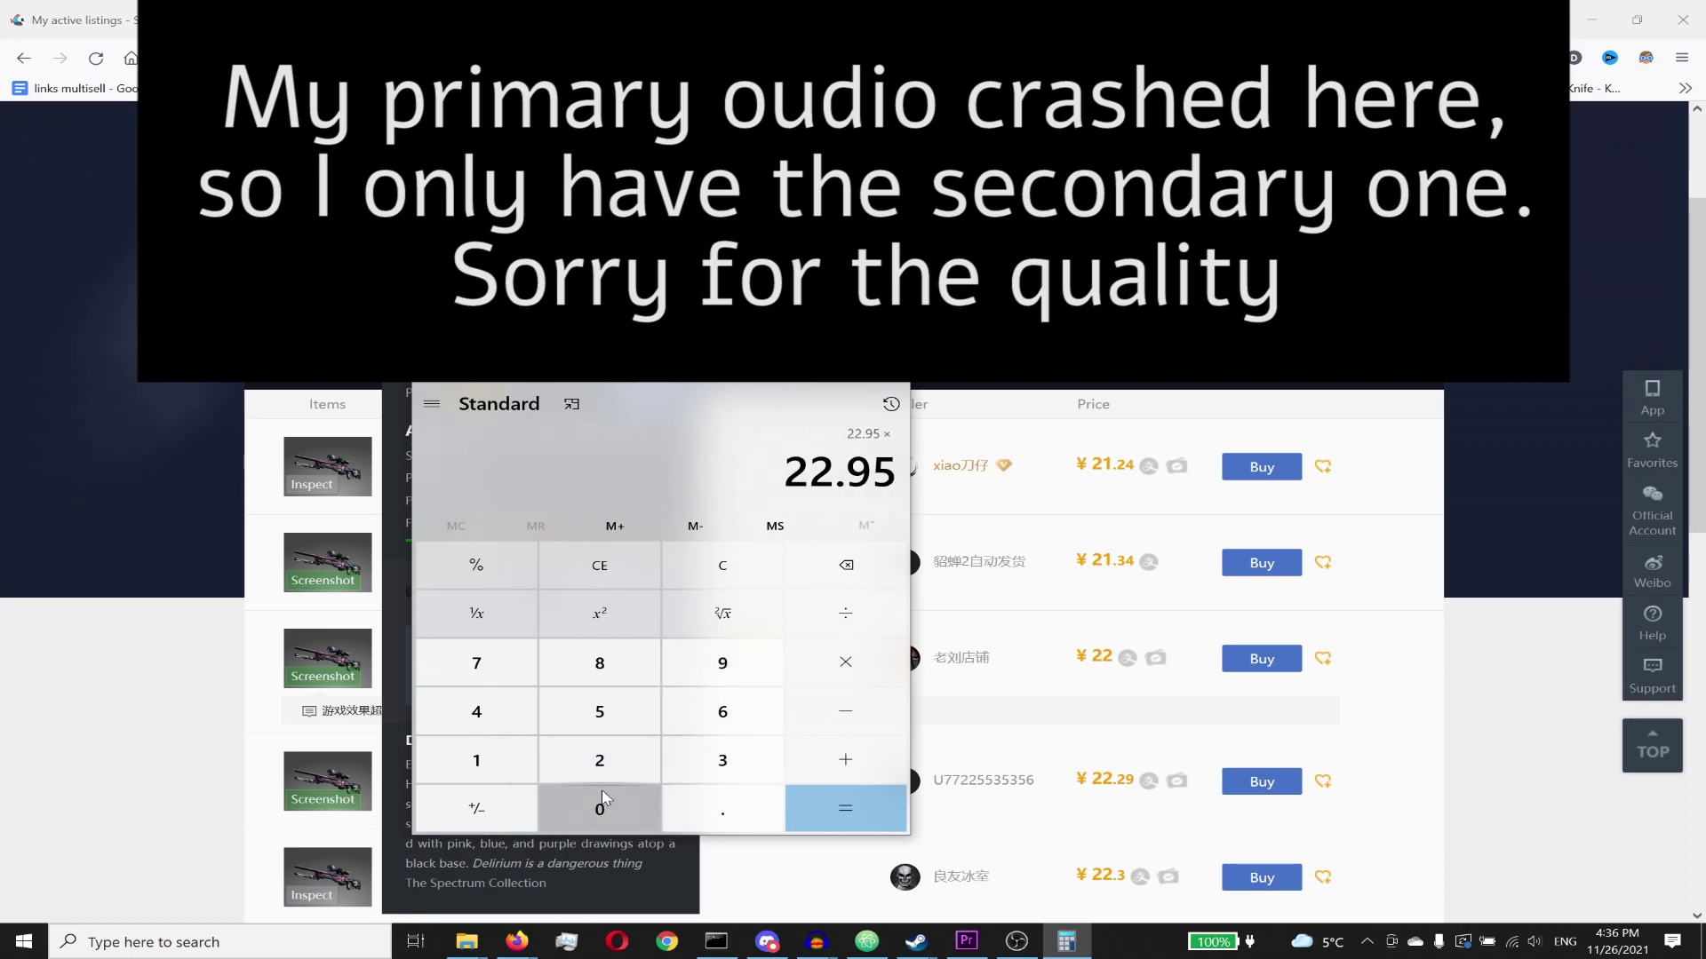
{"action": "type", "text": "0.975-20."}
{"action": "left_click", "coordinate": [525, 724]}
{"action": "left_click", "coordinate": [845, 808]}
Step: Divide the calculated profit by 20.4 to get the profit ratio, and close Calculator
{"action": "left_click", "coordinate": [845, 613]}
{"action": "left_click", "coordinate": [600, 760]}
{"action": "left_click", "coordinate": [600, 808]}
{"action": "left_click", "coordinate": [723, 808]}
{"action": "left_click", "coordinate": [531, 734]}
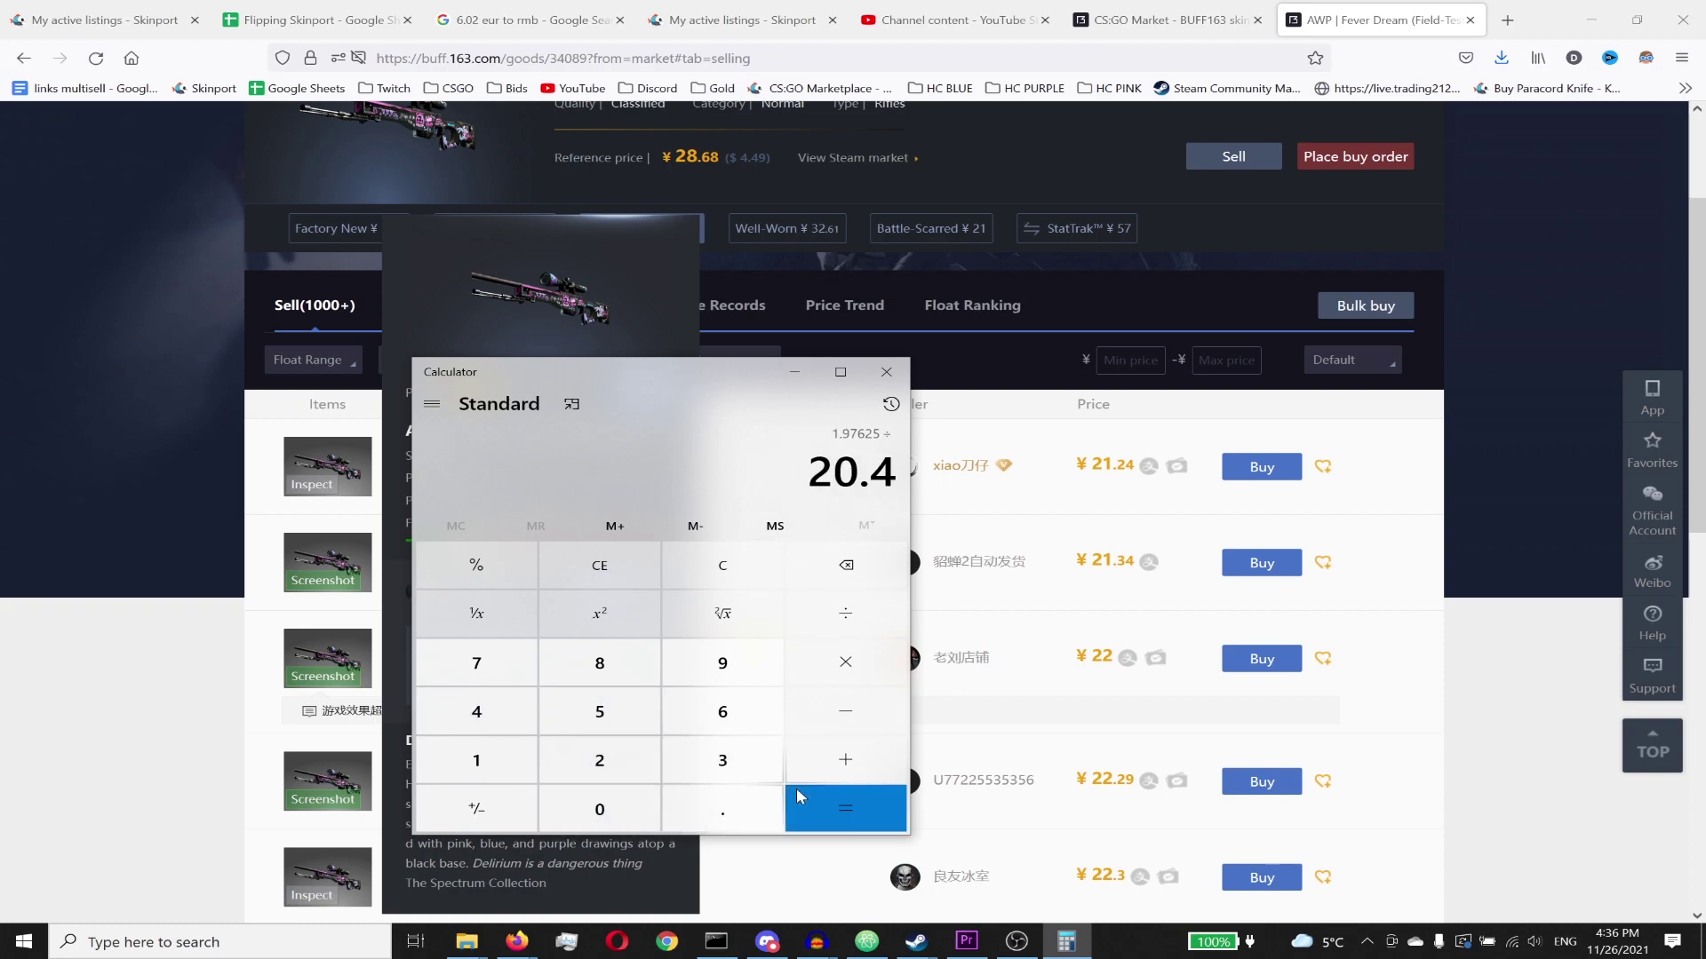
{"action": "left_click", "coordinate": [845, 808]}
{"action": "left_click_drag", "start_coordinate": [711, 471], "coordinate": [822, 471]}
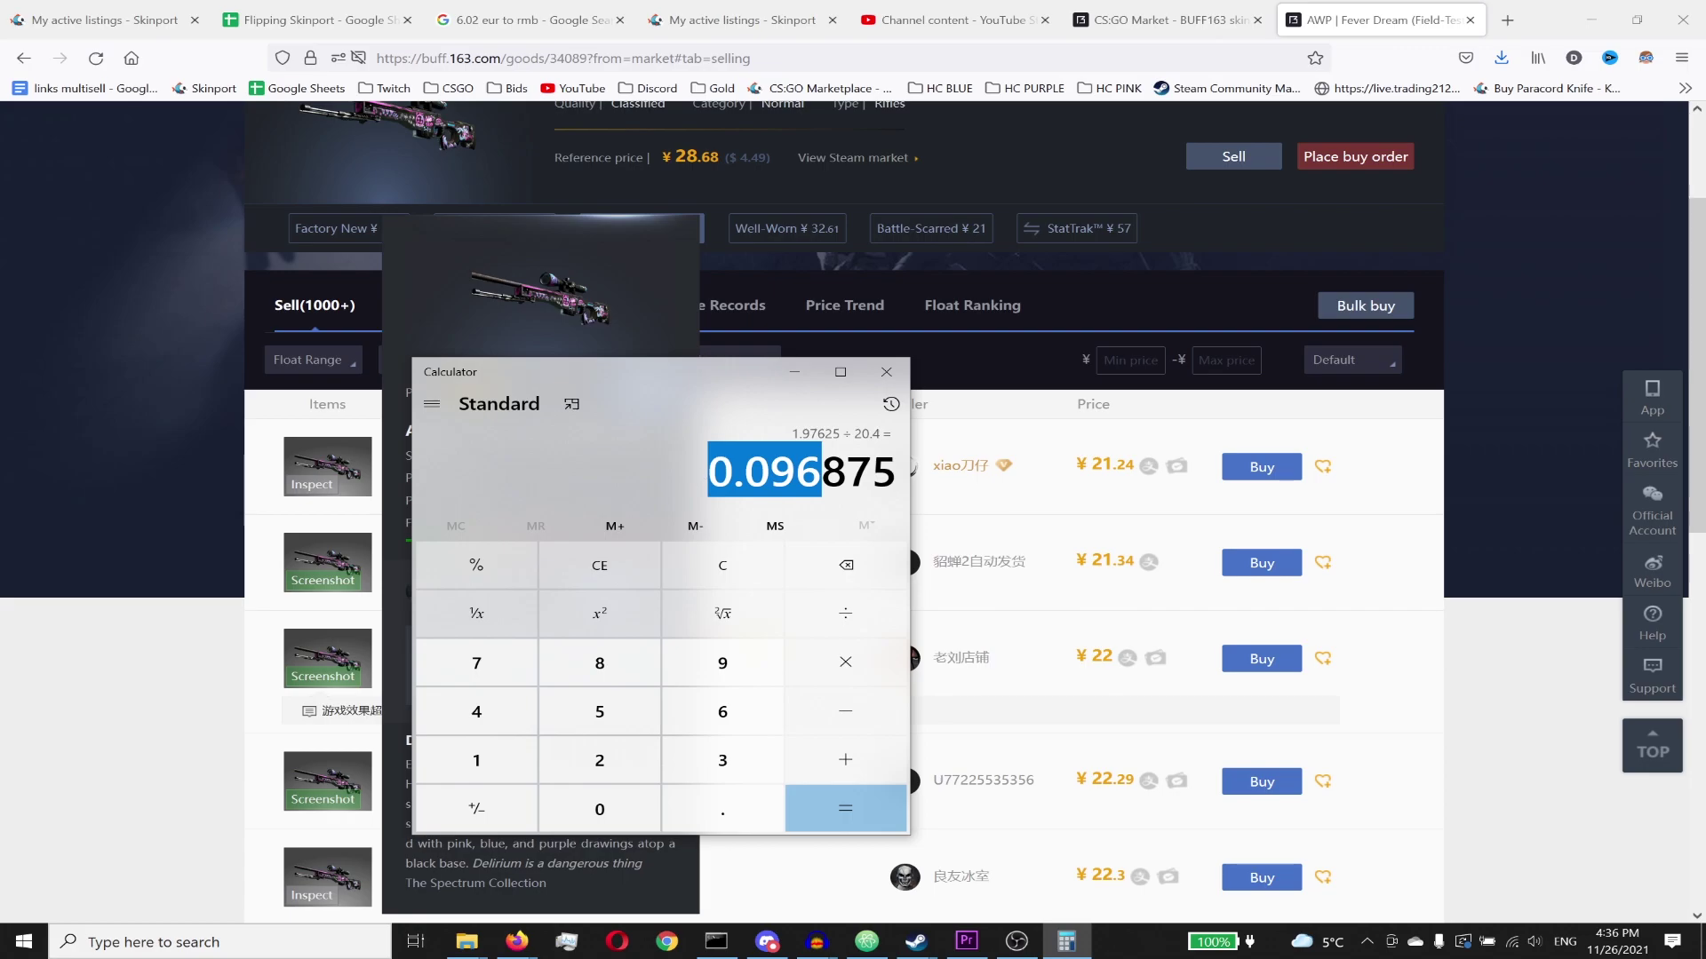
{"action": "left_click", "coordinate": [885, 371]}
Step: Fill in a buy order for the AWP | Fever Dream (Field-Tested) at ¥20.4 with a quantity of 3
{"action": "left_click", "coordinate": [1355, 156]}
{"action": "left_click", "coordinate": [701, 561]}
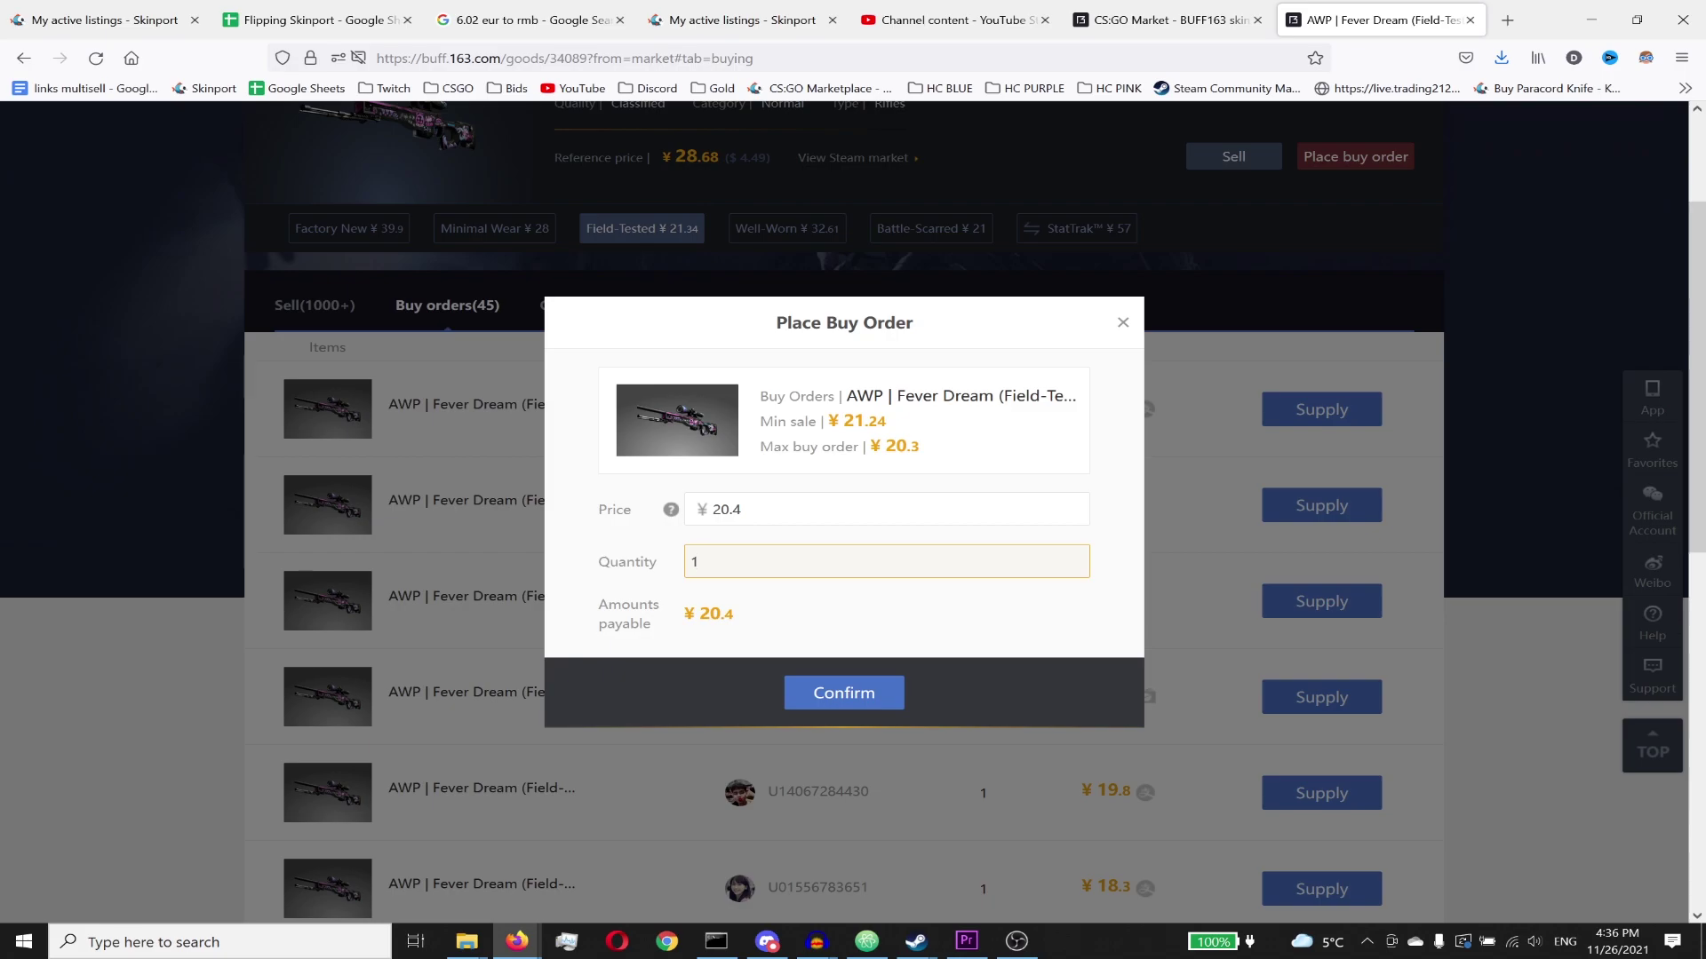
{"action": "left_click_drag", "start_coordinate": [698, 561], "coordinate": [686, 571]}
{"action": "type", "text": "3"}
{"action": "left_click", "coordinate": [805, 625]}
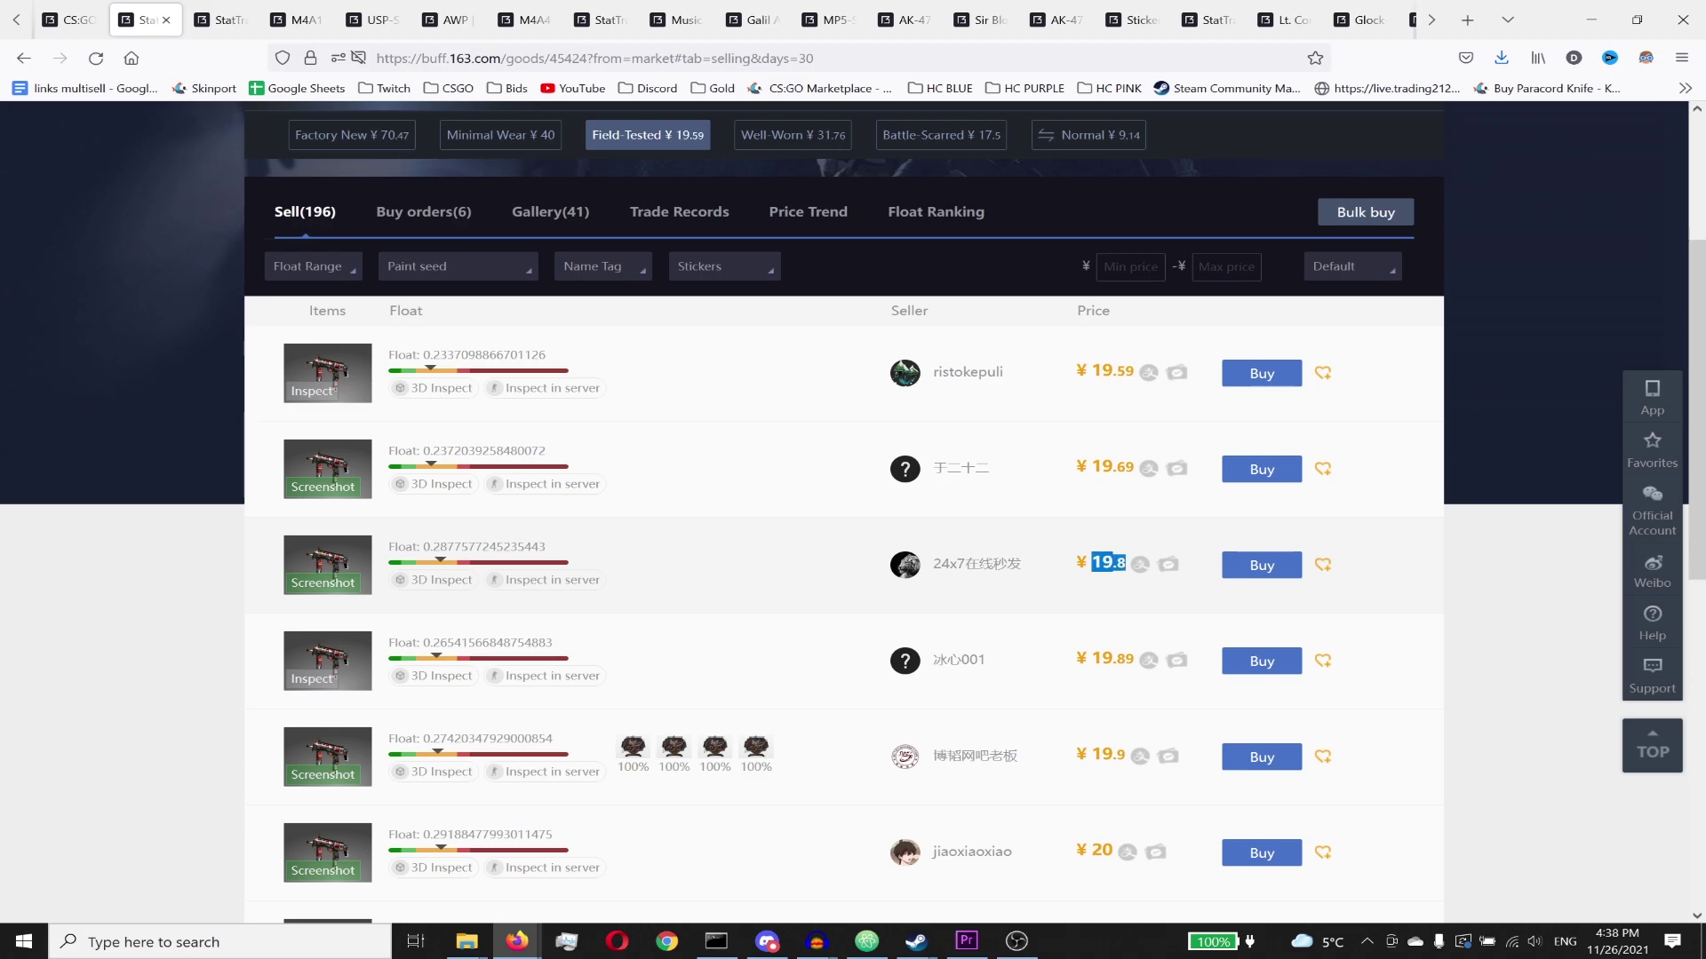
Step: Check the buy orders for the StatTrak MP7 | Bloodsport (Field-Tested) and place one for a single item at ¥18.1
{"action": "left_click", "coordinate": [418, 213]}
{"action": "double_click", "coordinate": [1107, 594]}
{"action": "left_click", "coordinate": [1384, 478]}
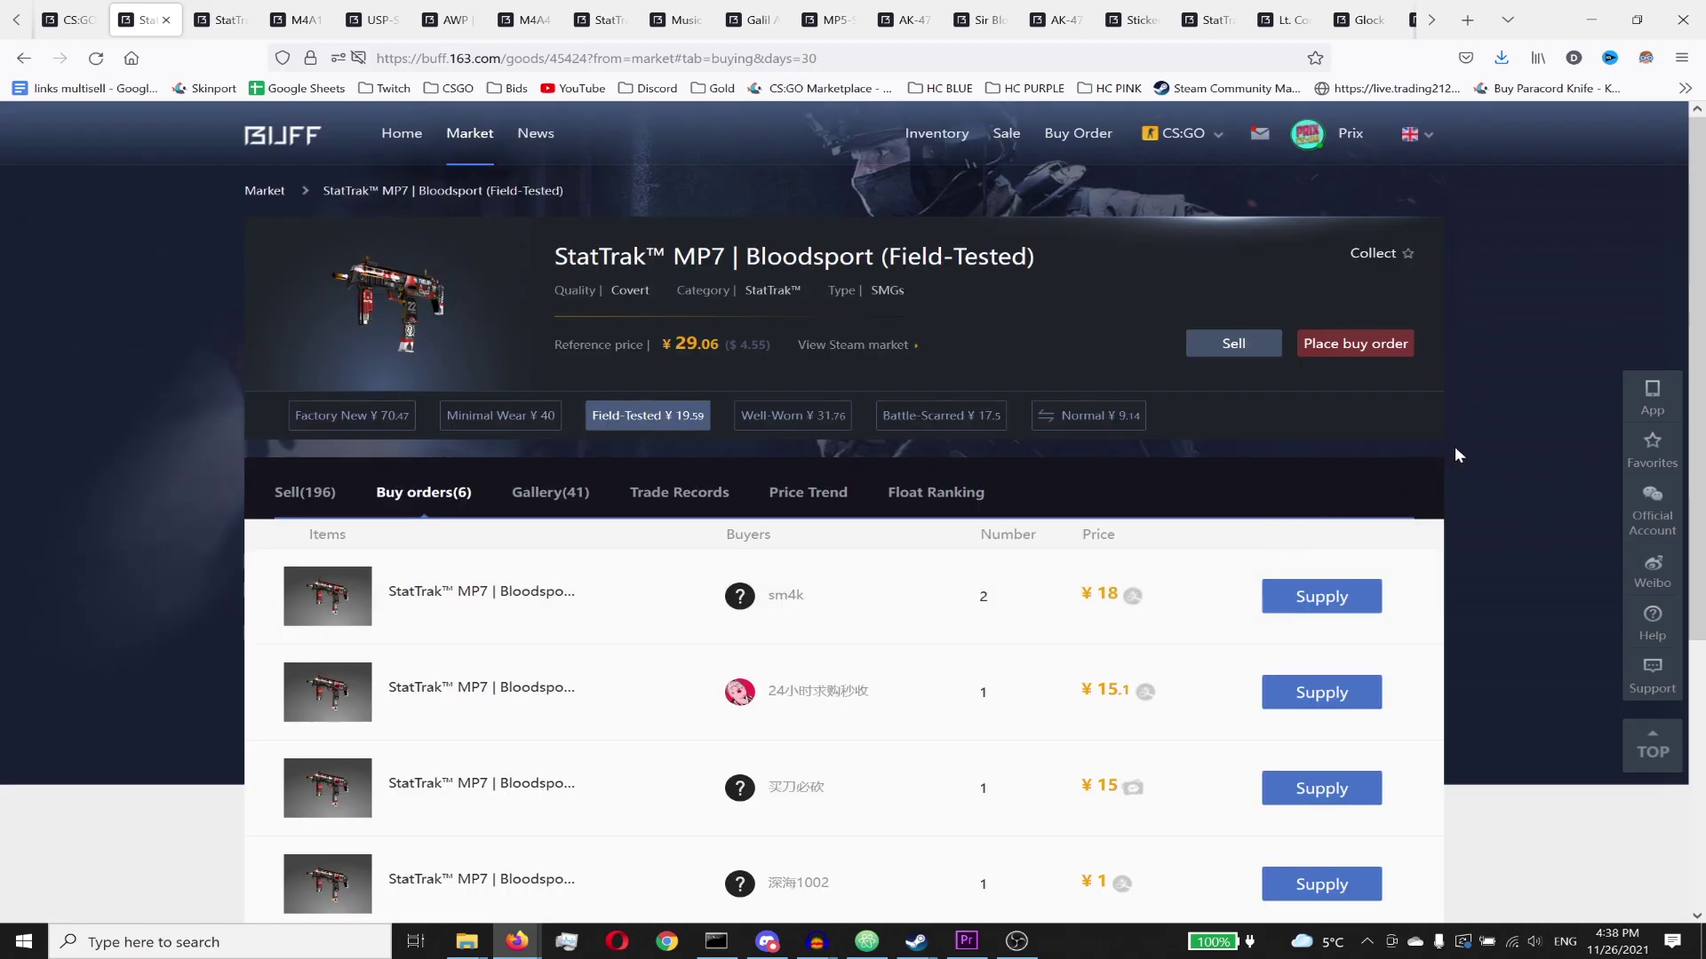
{"action": "left_click", "coordinate": [1358, 343]}
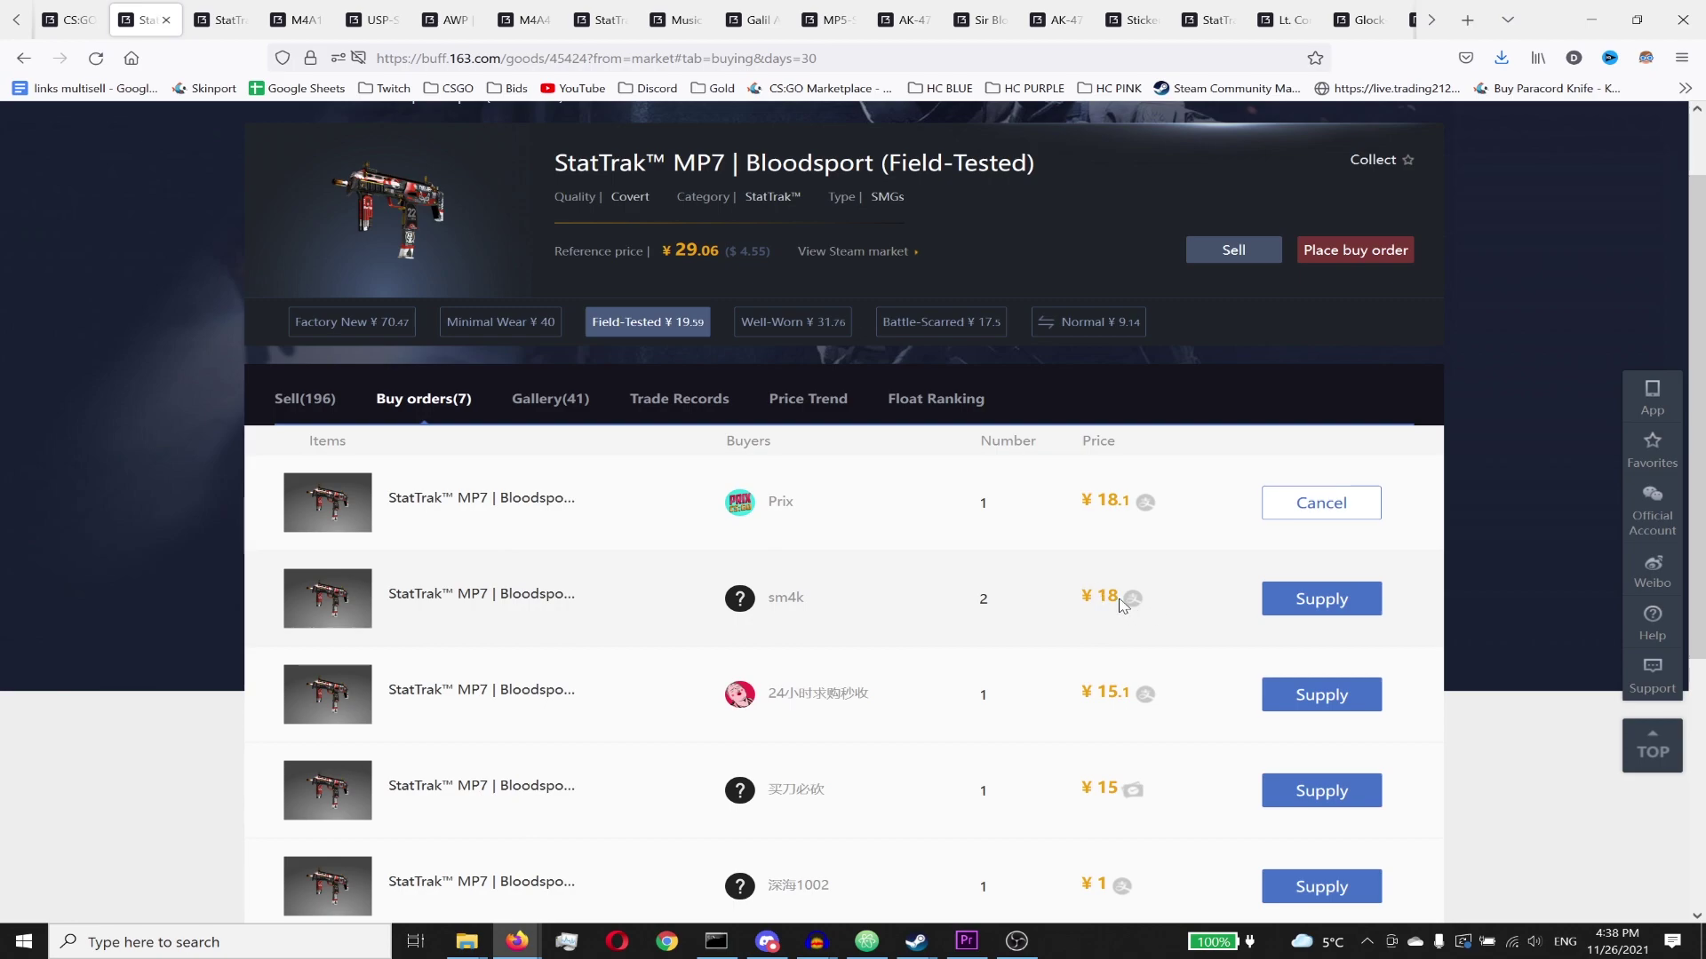
Step: Compare the newly placed MP7 | Bloodsport order with the next-highest buy order, and close that page and the following StatTrak item page
{"action": "left_click_drag", "start_coordinate": [1134, 502], "coordinate": [1074, 505]}
{"action": "left_click", "coordinate": [1127, 515]}
{"action": "left_click_drag", "start_coordinate": [1080, 596], "coordinate": [1145, 555]}
{"action": "left_click", "coordinate": [1128, 561]}
{"action": "double_click", "coordinate": [1110, 500]}
{"action": "left_click", "coordinate": [1114, 539]}
{"action": "key", "text": "ctrl+w"}
{"action": "key", "text": "ctrl+w"}
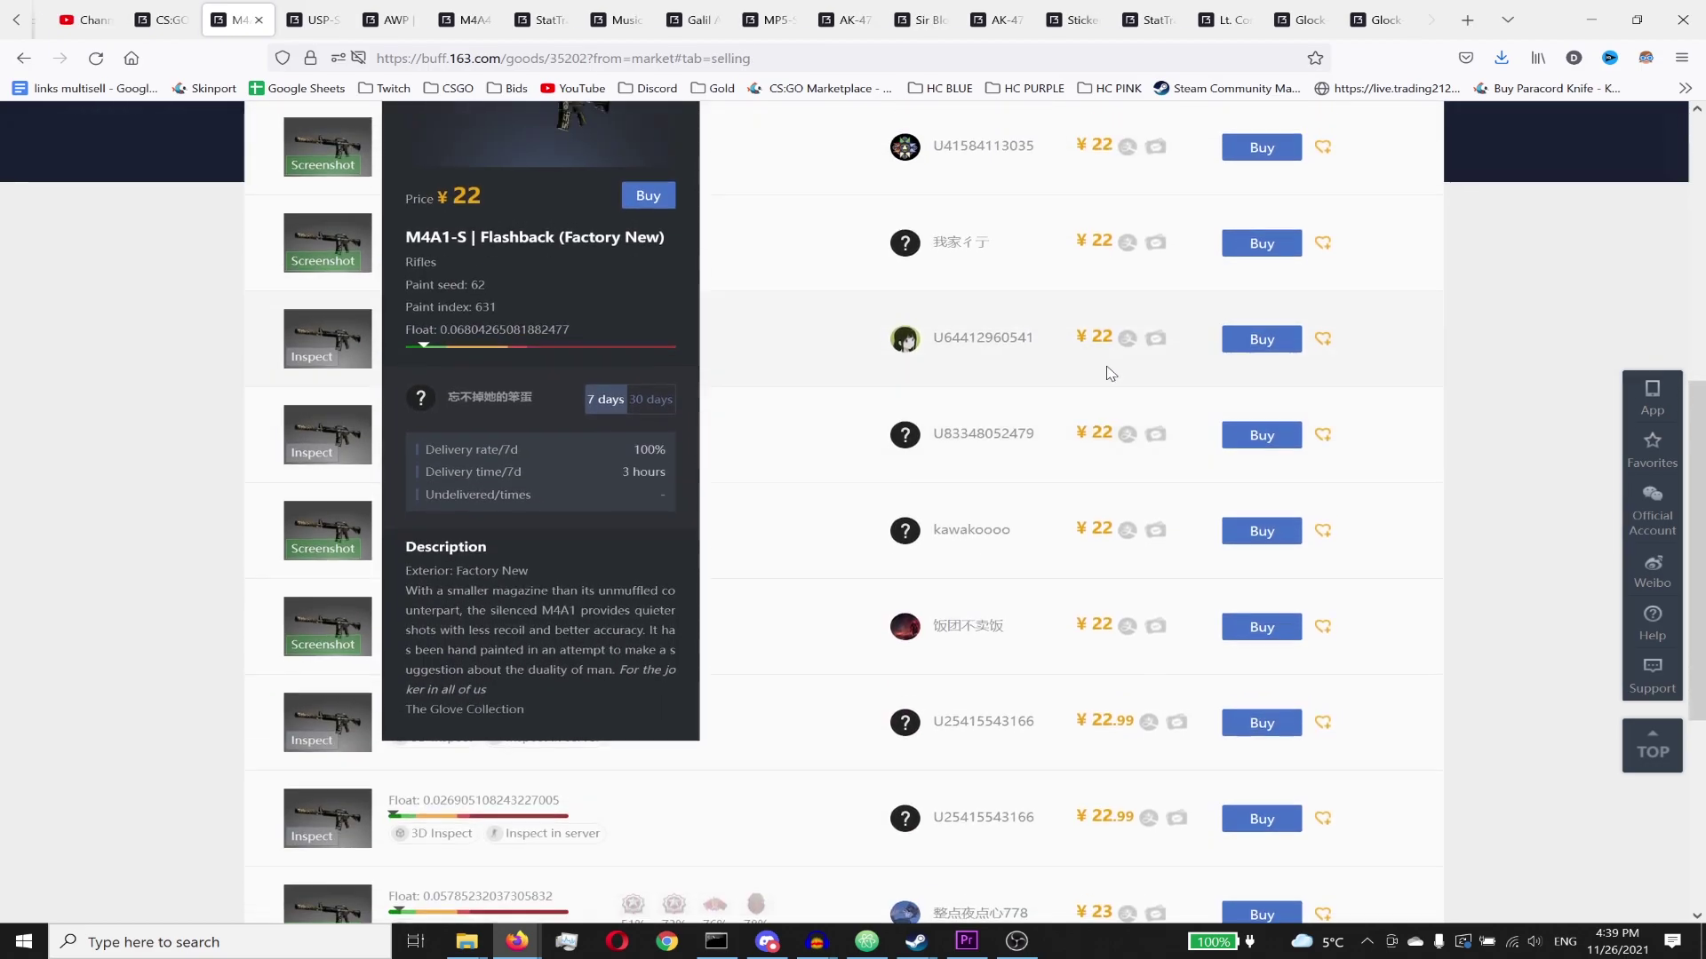
Step: Compare the M4A1-S | Flashback (Factory New) sell listings with its highest buy order
{"action": "scroll", "coordinate": [662, 385], "scroll_direction": "up", "scroll_amount": 5}
{"action": "left_click", "coordinate": [424, 315]}
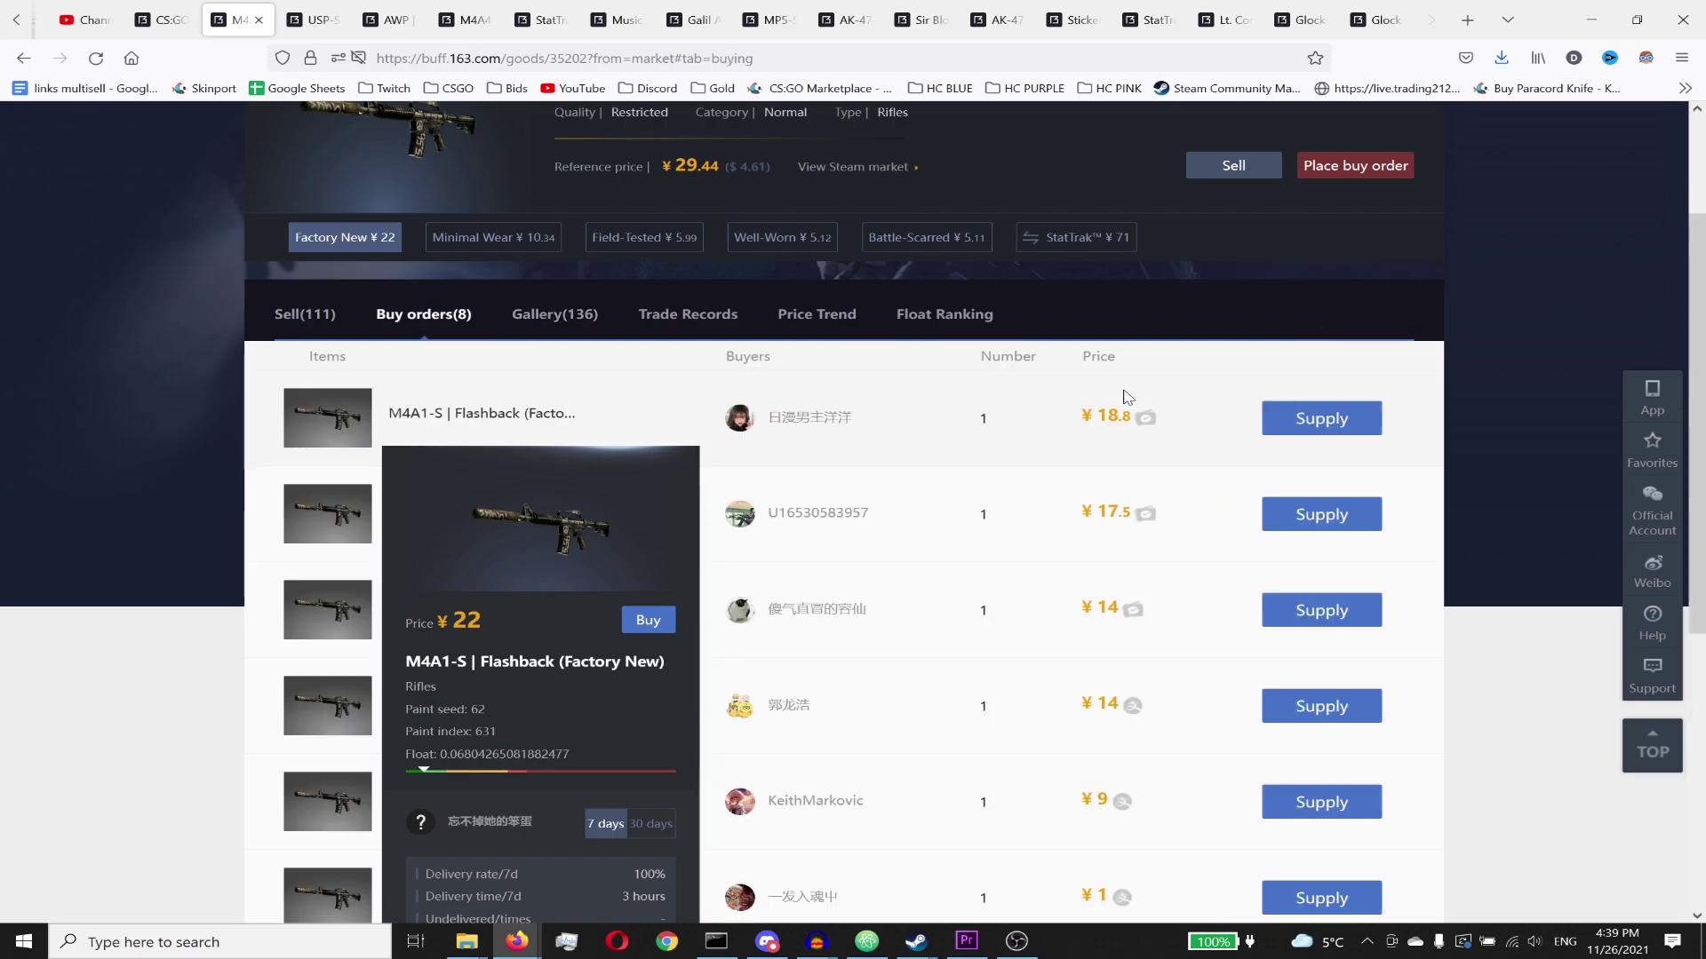
{"action": "double_click", "coordinate": [1107, 415]}
Step: Review the recent sale and supply prices in the M4A1-S | Flashback's trade records and open a new buy order for it
{"action": "left_click", "coordinate": [687, 314]}
{"action": "scroll", "coordinate": [1350, 569], "scroll_direction": "down", "scroll_amount": 10}
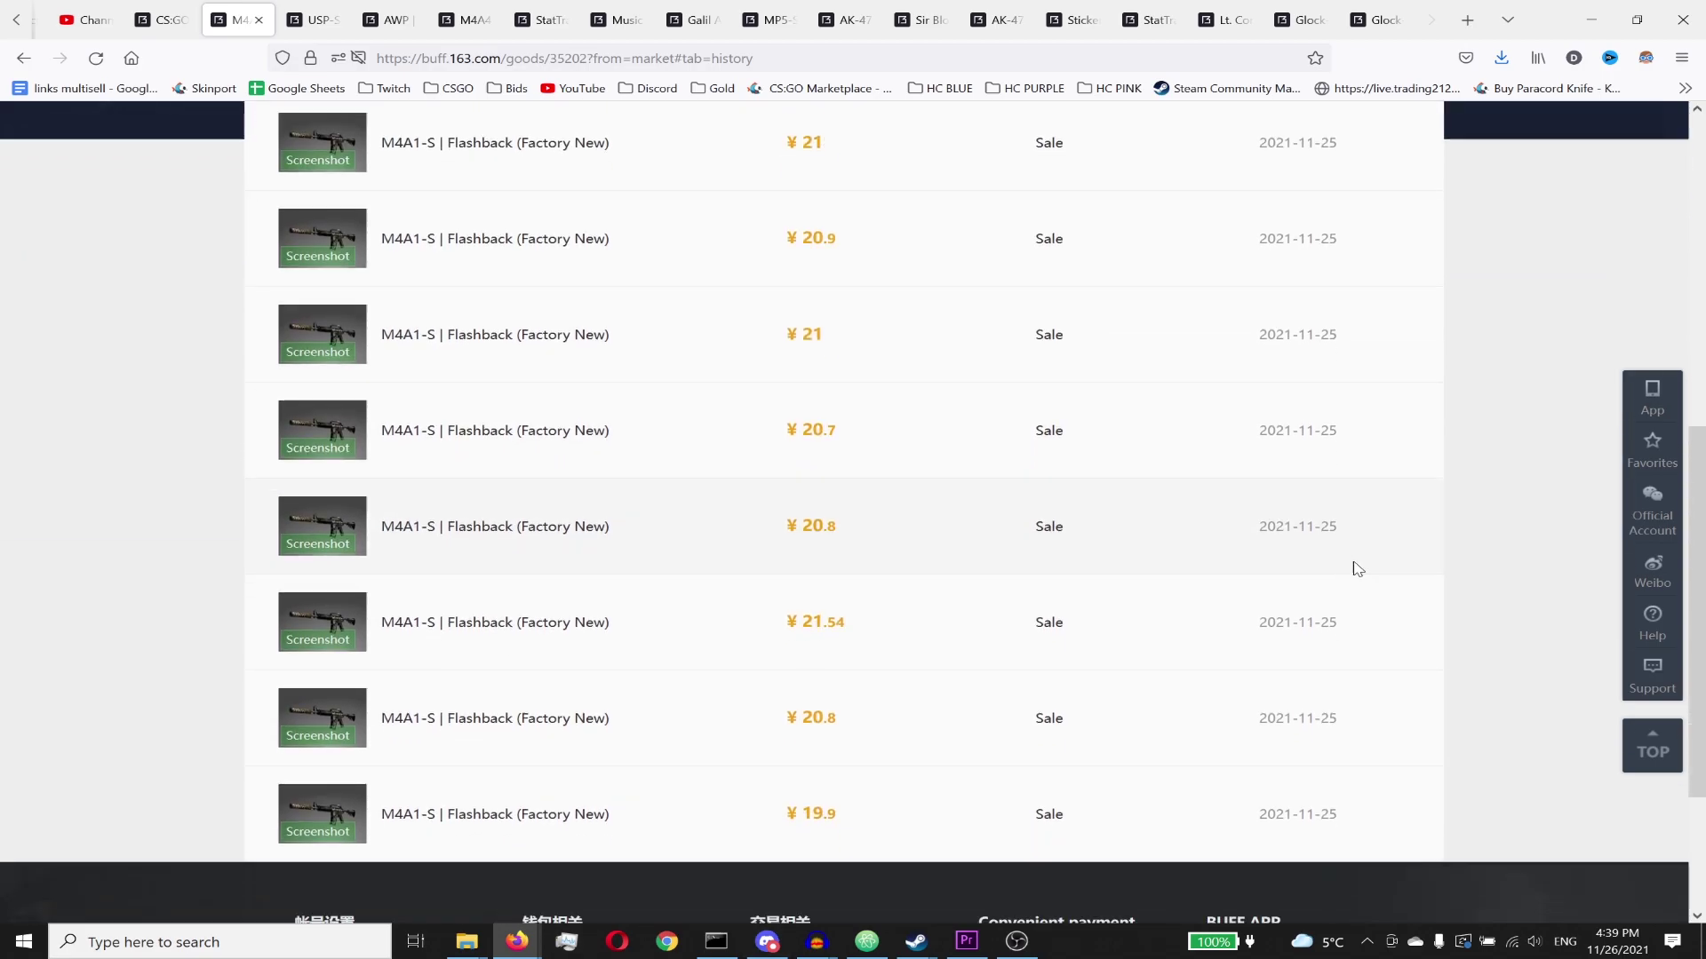
{"action": "scroll", "coordinate": [1337, 394], "scroll_direction": "up", "scroll_amount": 4}
{"action": "scroll", "coordinate": [1323, 524], "scroll_direction": "down", "scroll_amount": 3}
{"action": "scroll", "coordinate": [897, 409], "scroll_direction": "up", "scroll_amount": 4}
{"action": "left_click_drag", "start_coordinate": [897, 434], "coordinate": [768, 419]}
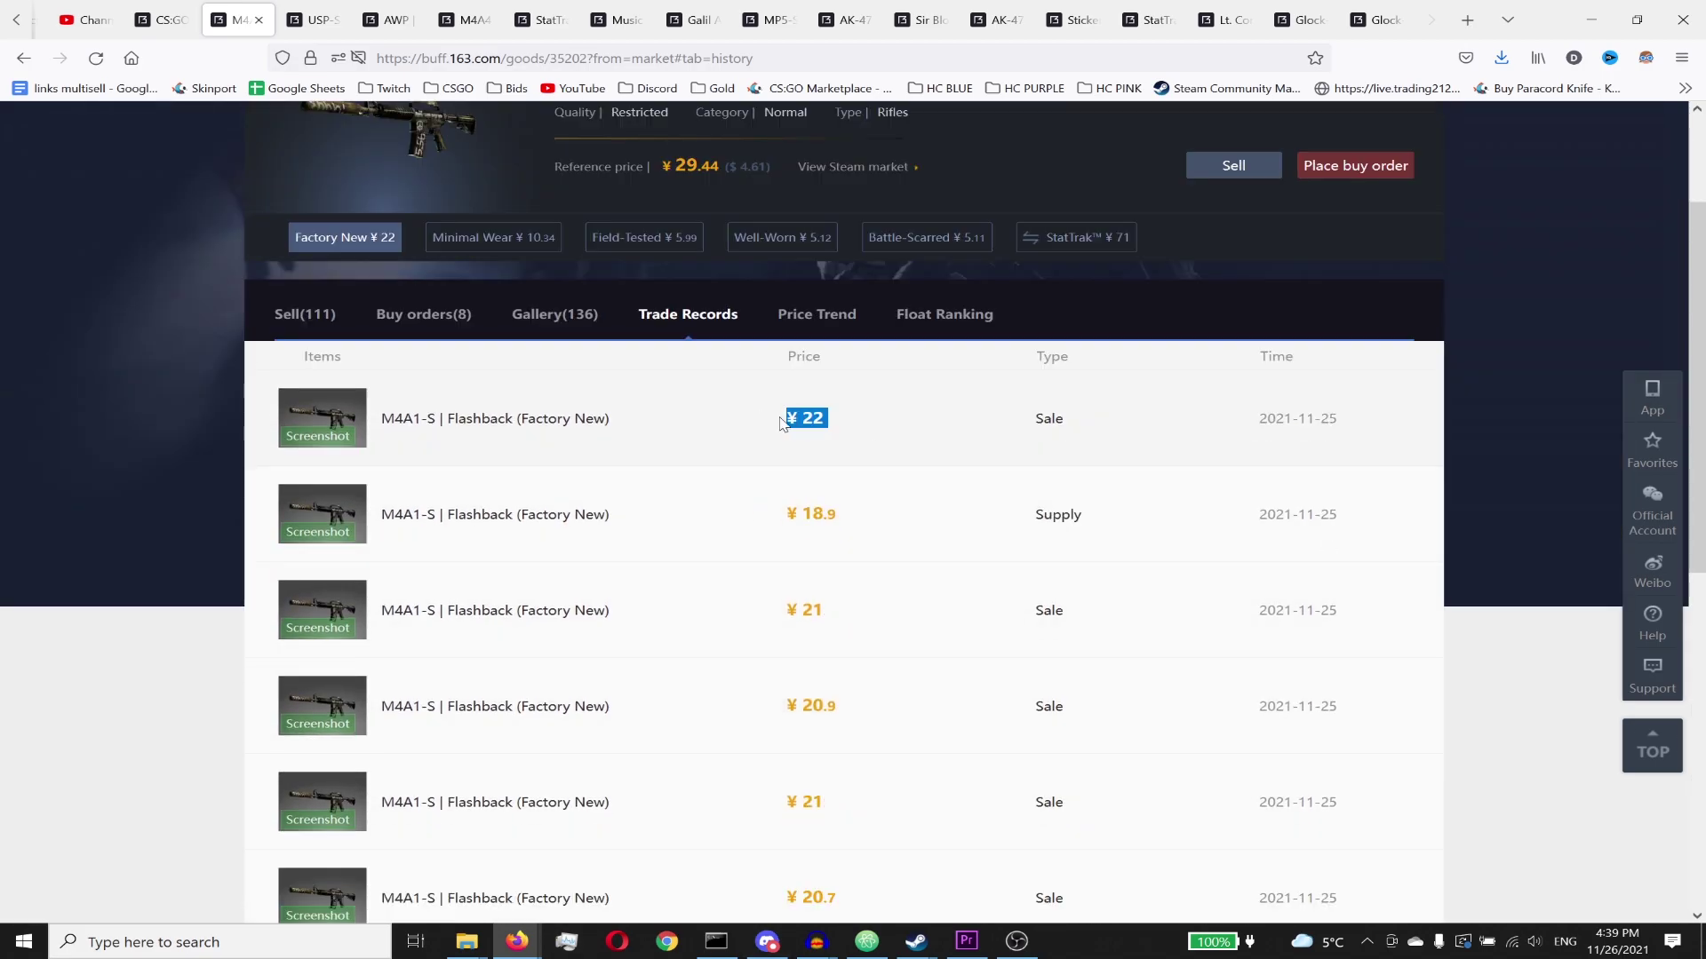
{"action": "scroll", "coordinate": [887, 422], "scroll_direction": "down", "scroll_amount": 3}
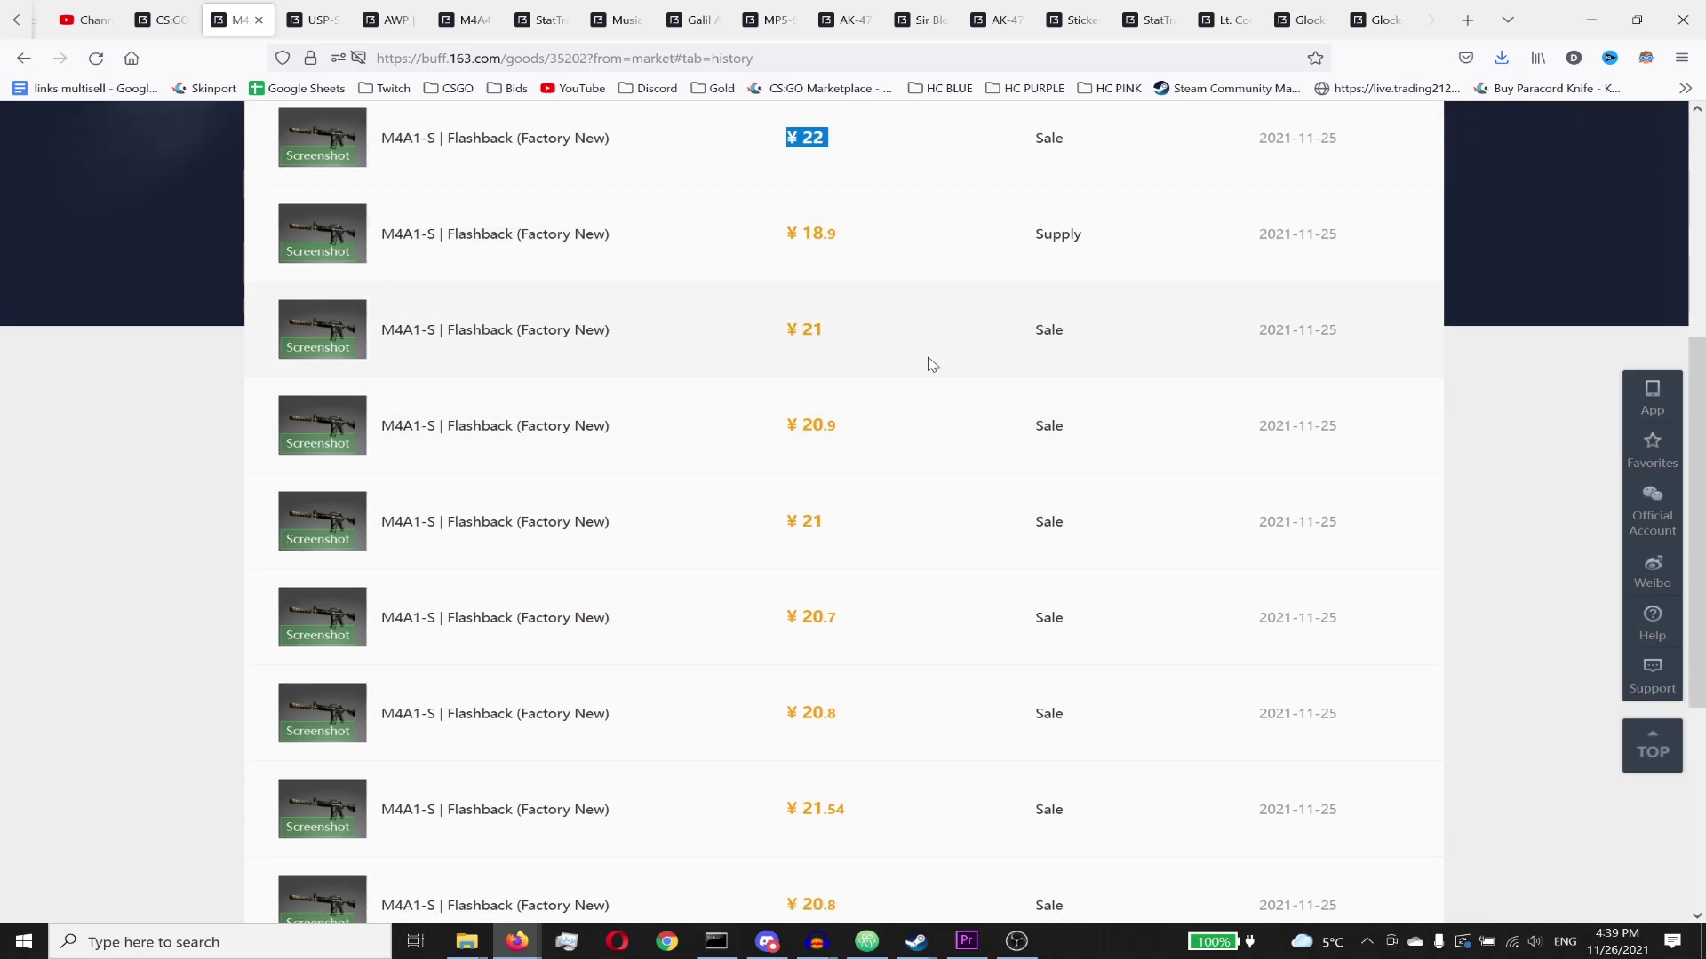
{"action": "left_click_drag", "start_coordinate": [851, 338], "coordinate": [771, 339]}
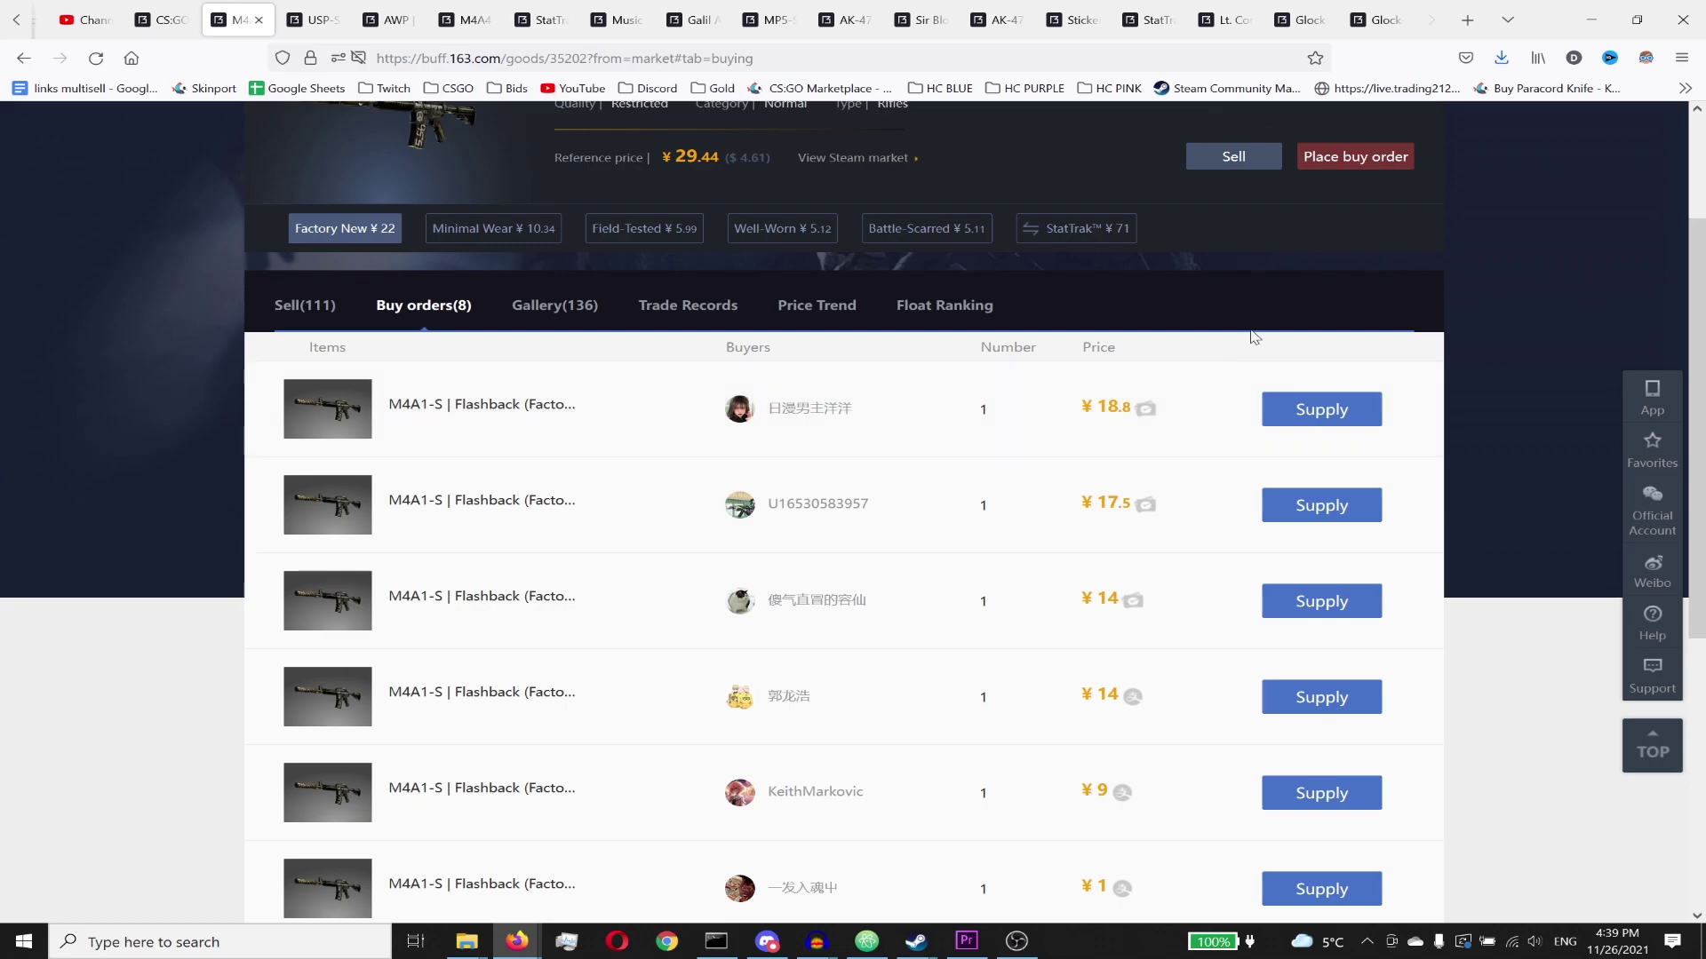
{"action": "left_click", "coordinate": [1351, 160]}
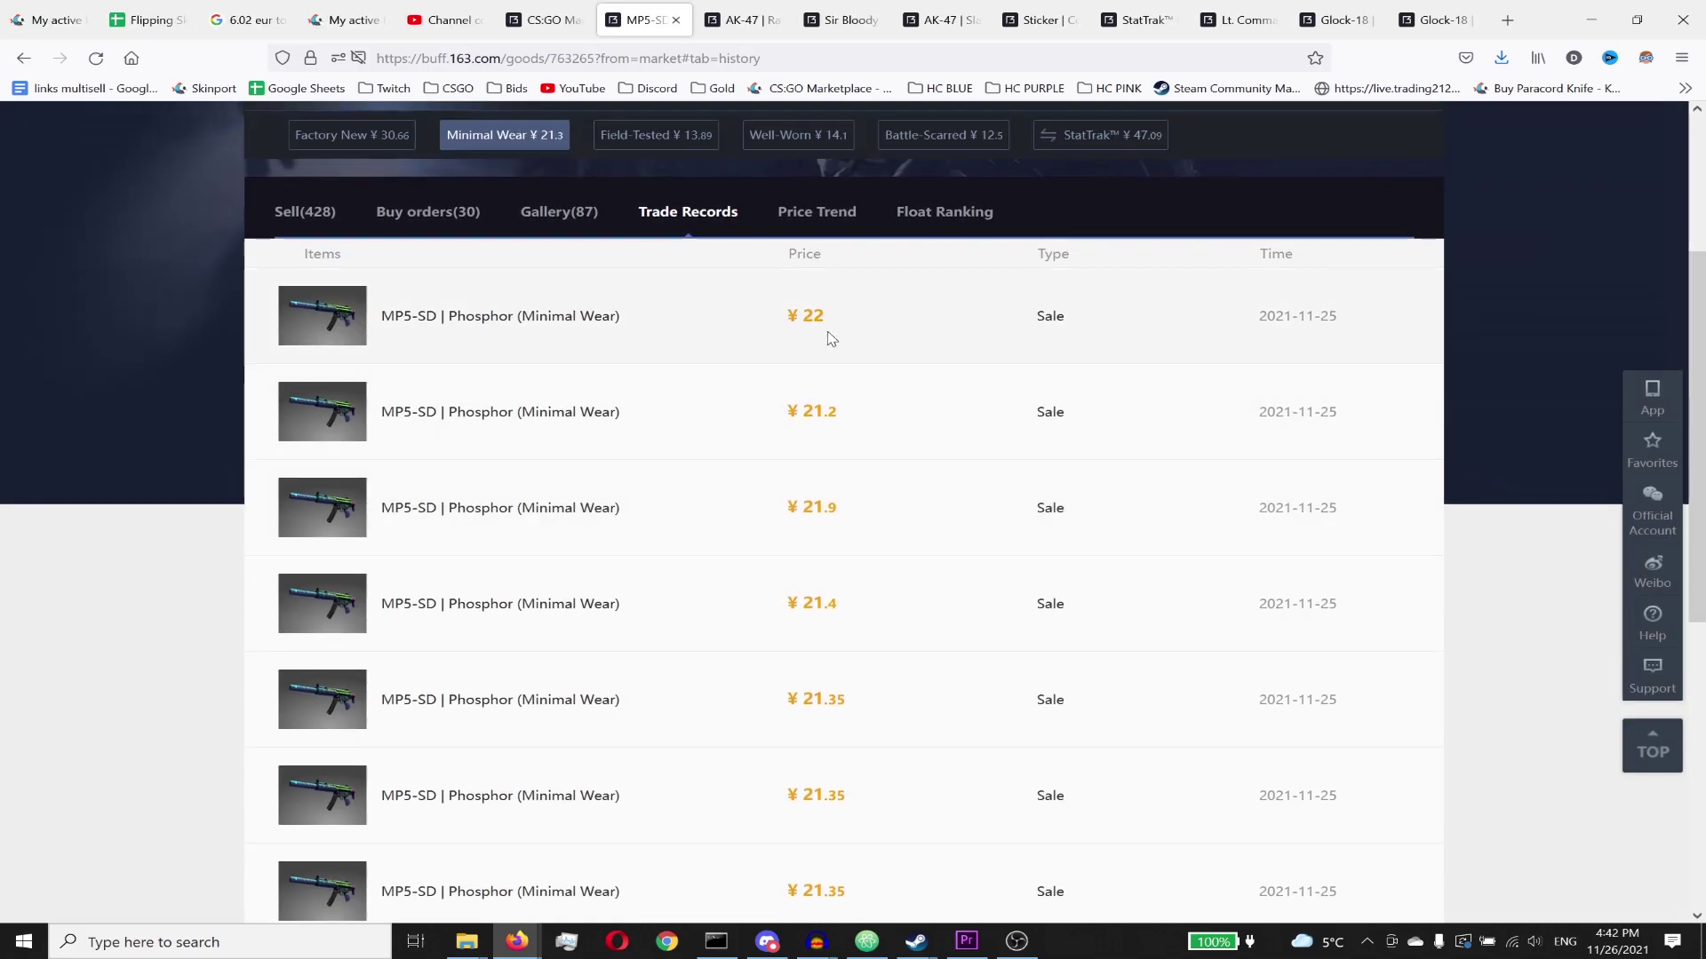
Step: Review the MP5-SD | Phosphor (Minimal Wear) recent sale prices and highest buy order, and place a buy order for two at ¥18.9
{"action": "scroll", "coordinate": [825, 319], "scroll_direction": "down", "scroll_amount": 1}
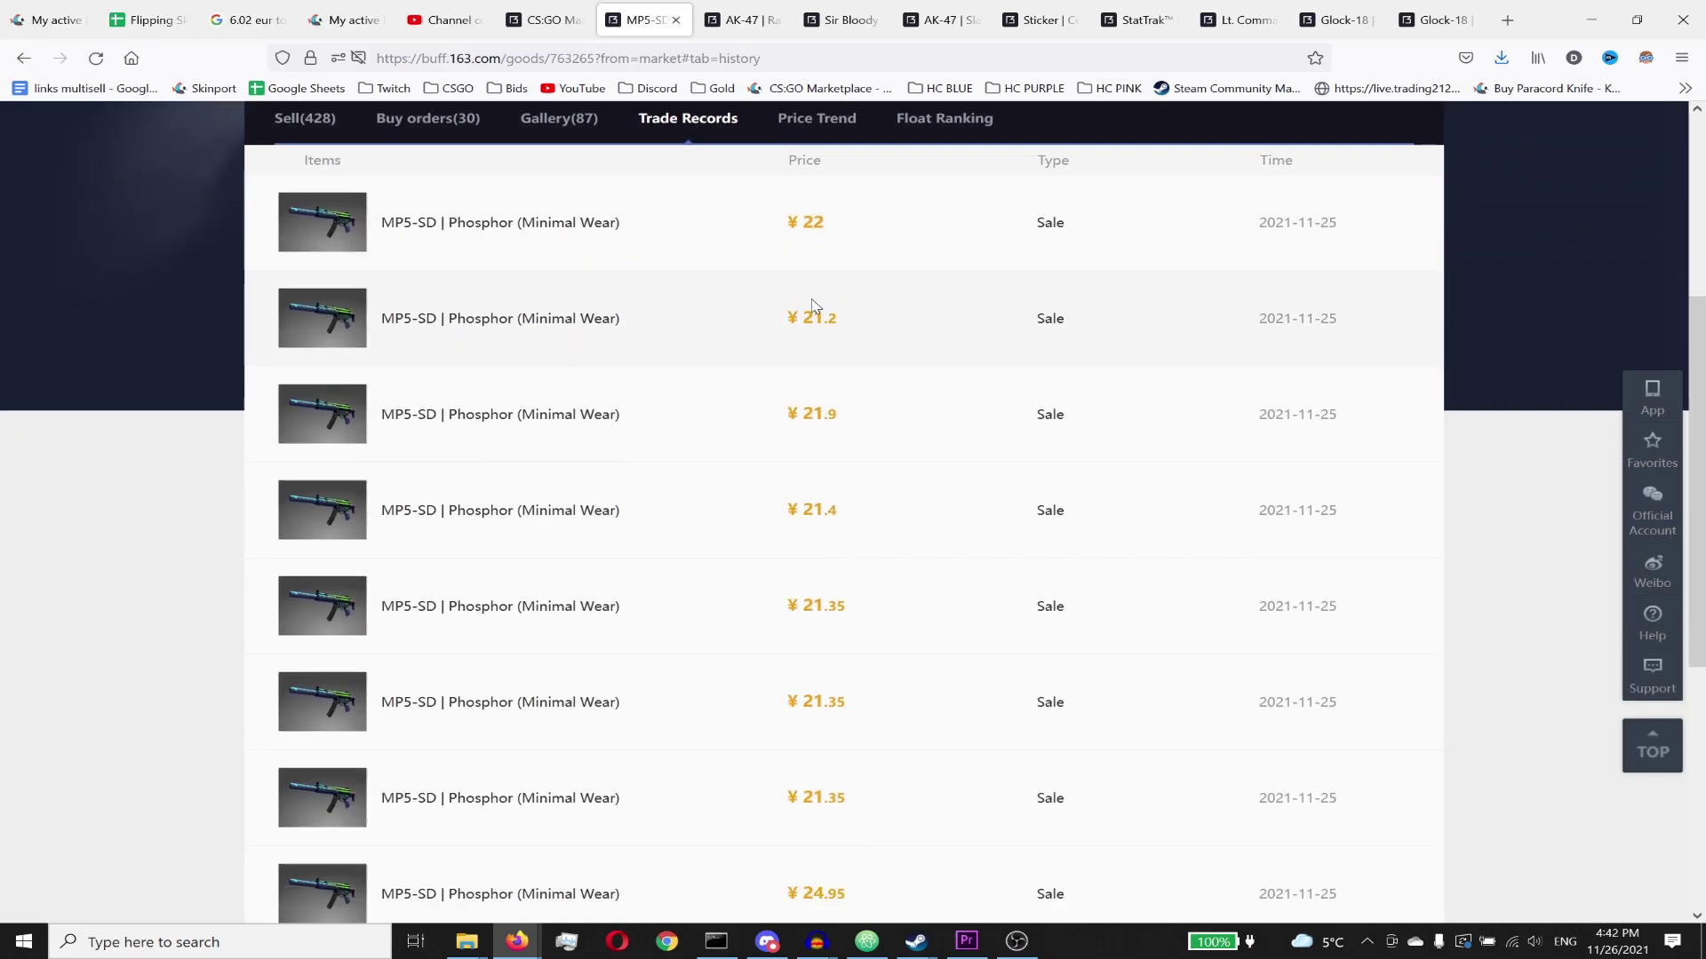
{"action": "scroll", "coordinate": [799, 355], "scroll_direction": "down", "scroll_amount": 1}
{"action": "scroll", "coordinate": [761, 533], "scroll_direction": "down", "scroll_amount": 3}
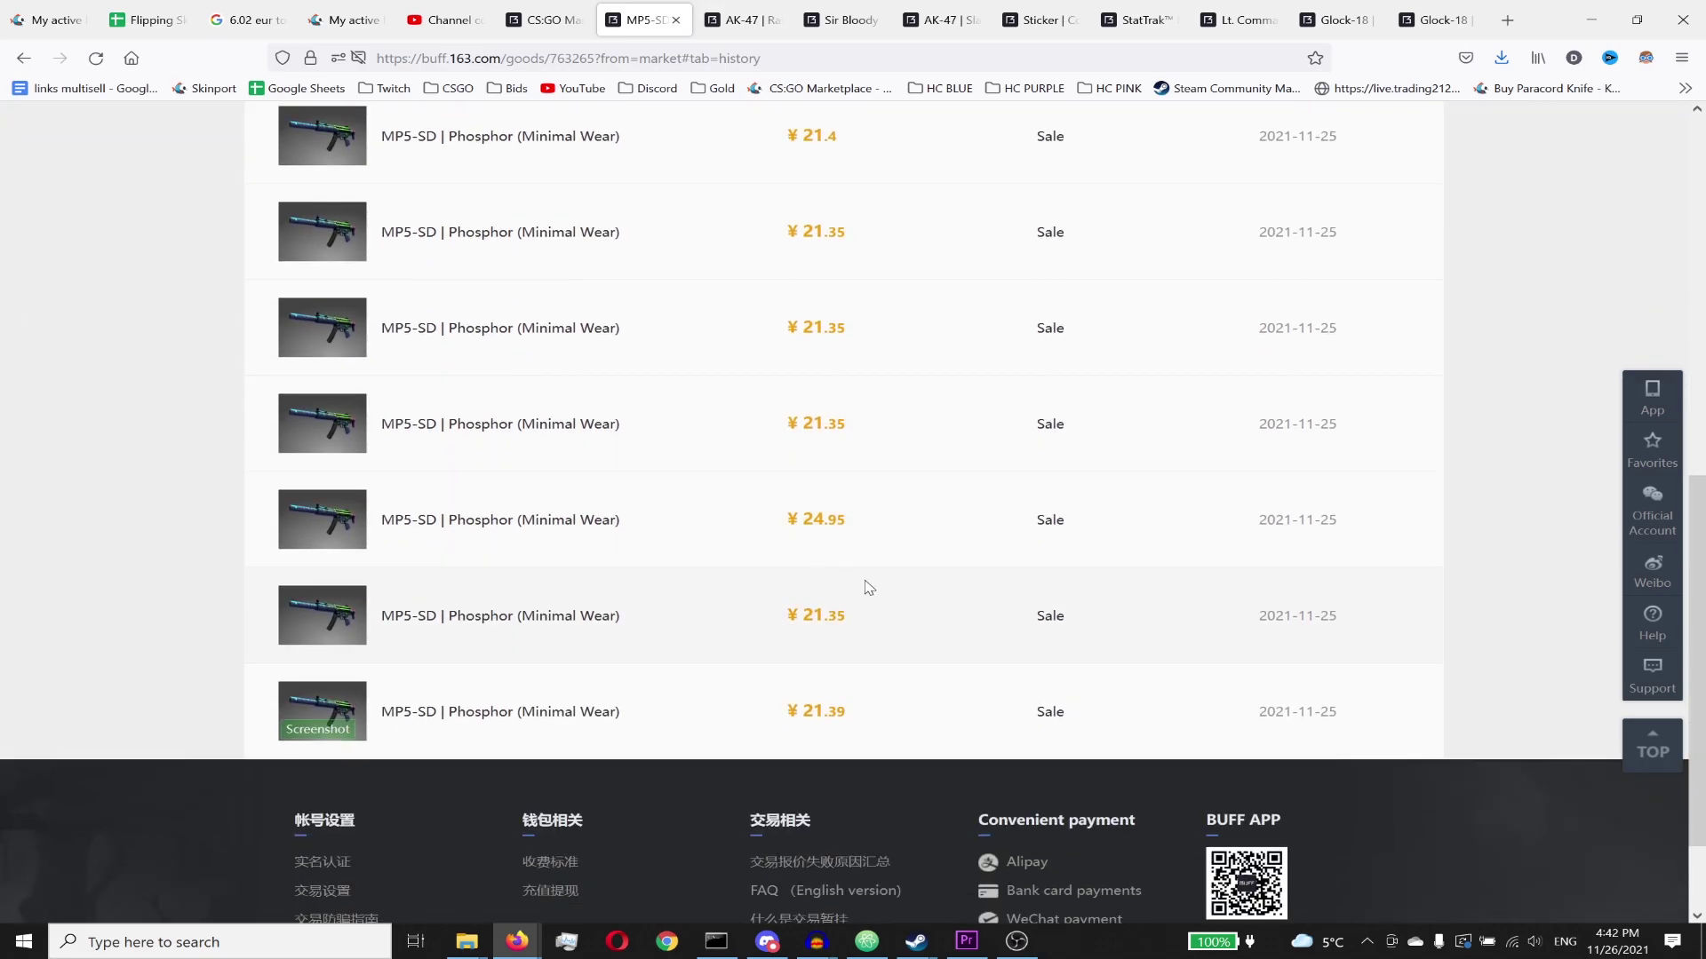
{"action": "scroll", "coordinate": [852, 583], "scroll_direction": "up", "scroll_amount": 5}
{"action": "left_click_drag", "start_coordinate": [777, 323], "coordinate": [845, 317]}
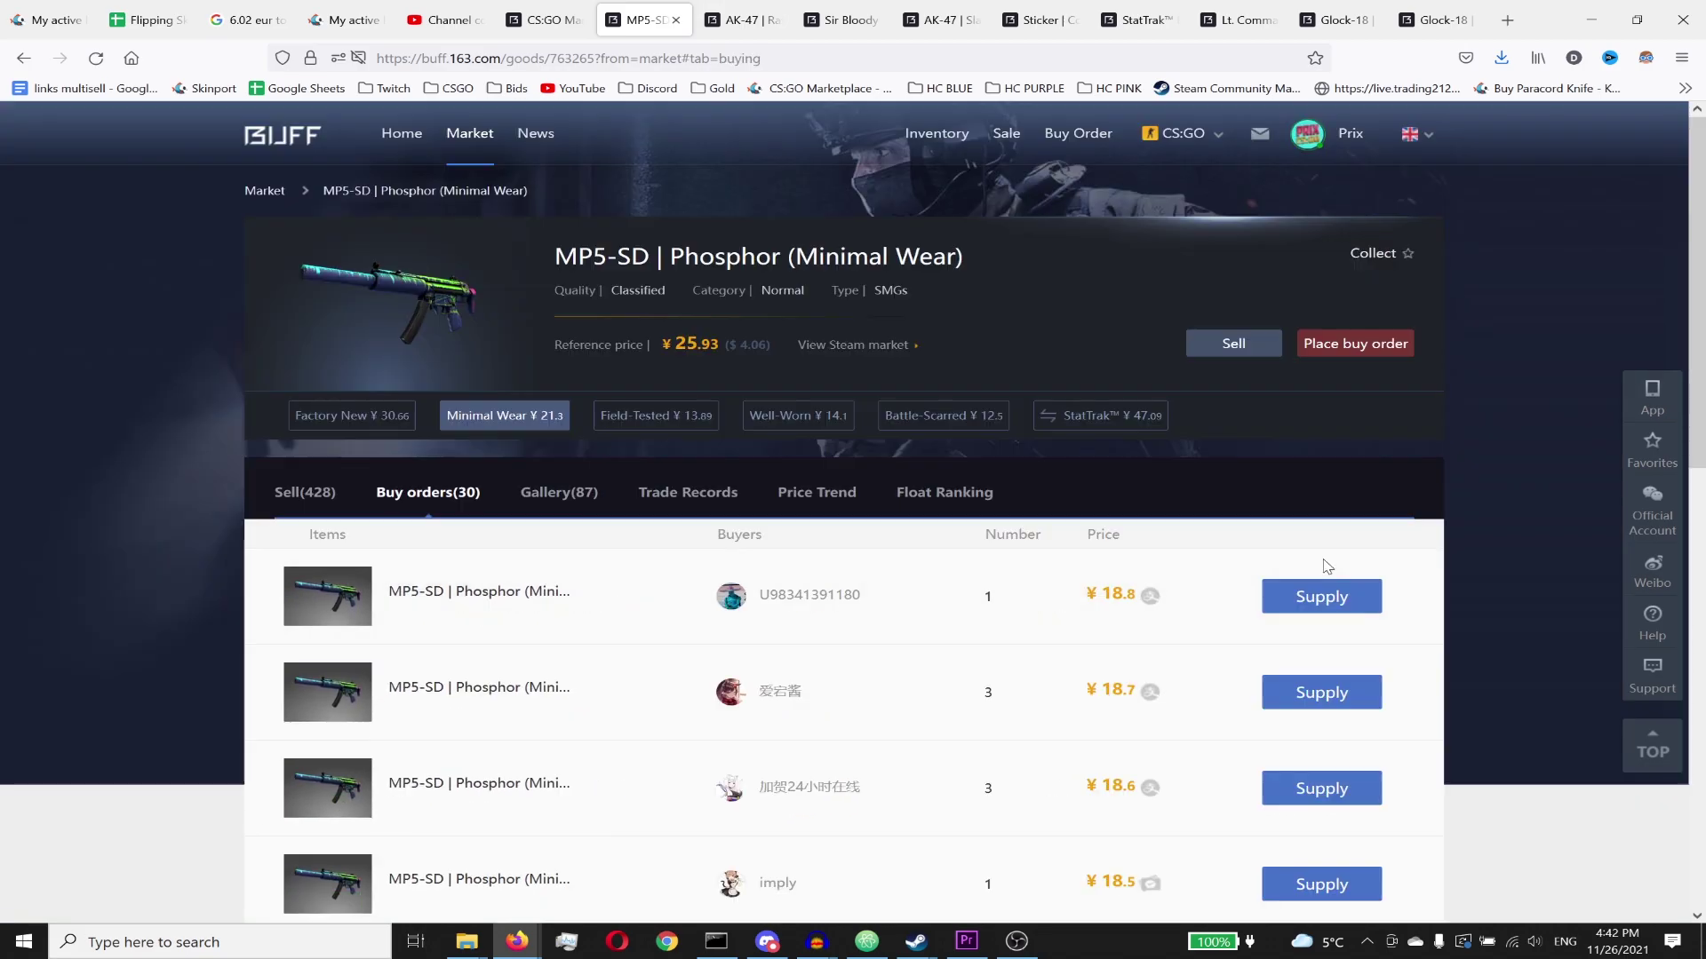
{"action": "left_click_drag", "start_coordinate": [1126, 595], "coordinate": [1063, 596]}
{"action": "left_click", "coordinate": [1355, 343]}
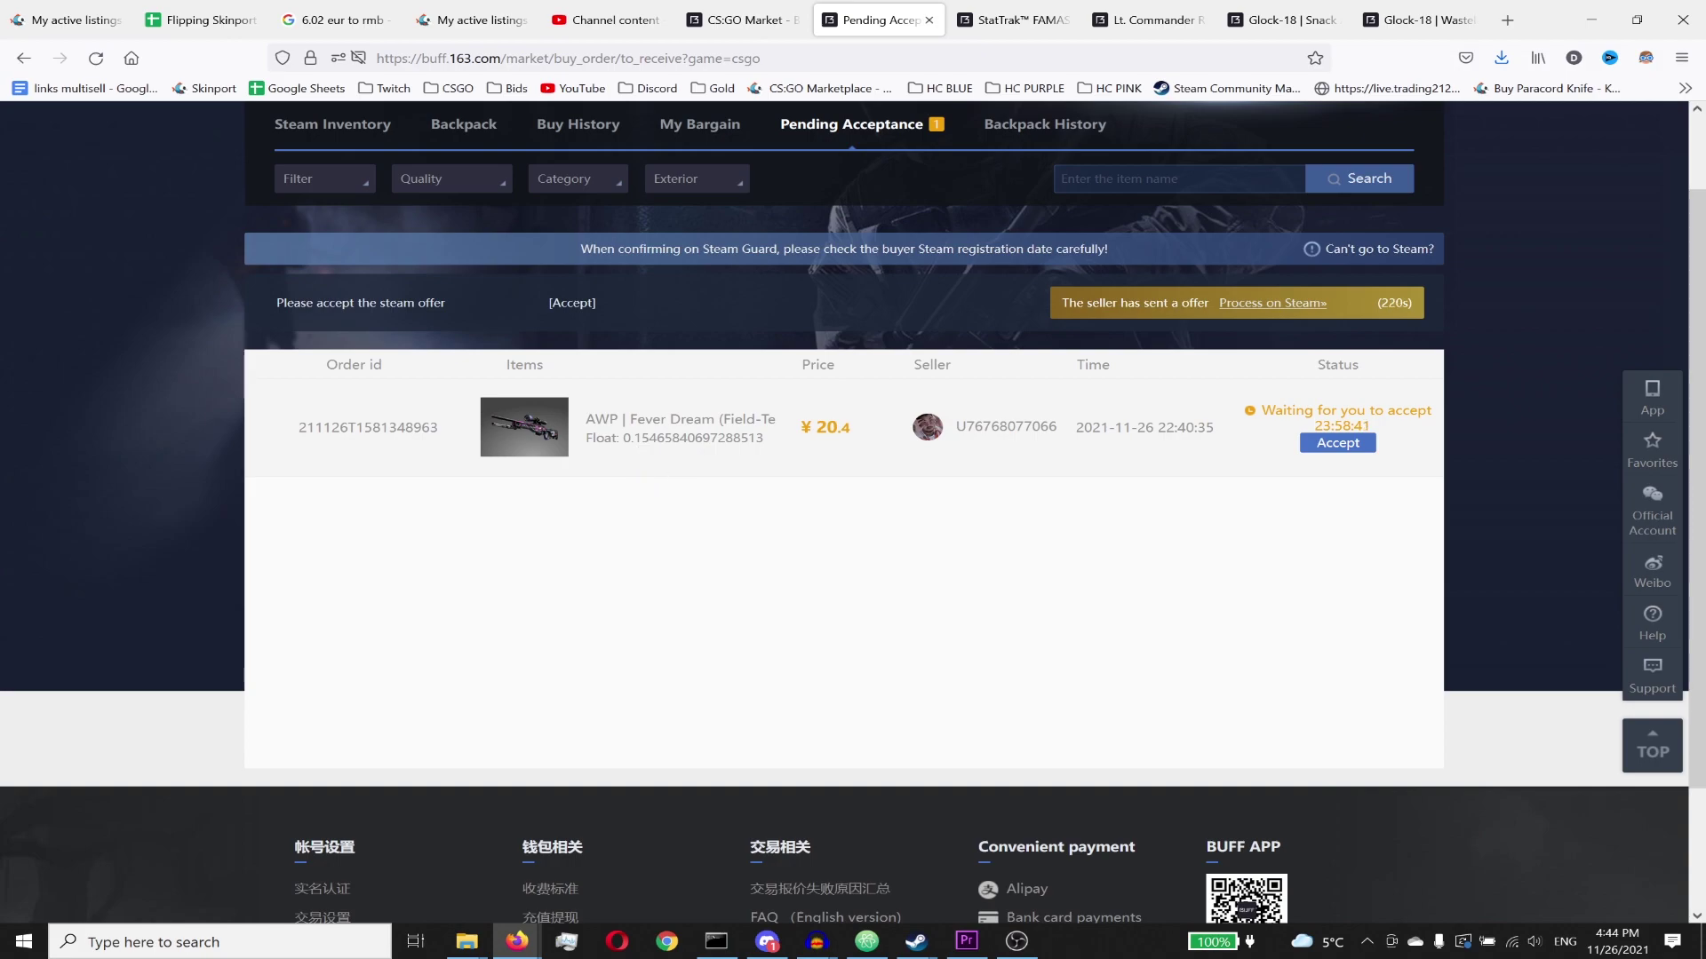
Step: Check the float of the AWP | Fever Dream (Field-Tested) awaiting acceptance, and close its item page after comparing similar-float listings
{"action": "left_click_drag", "start_coordinate": [623, 438], "coordinate": [649, 438]}
{"action": "left_click", "coordinate": [662, 454]}
{"action": "left_click_drag", "start_coordinate": [657, 437], "coordinate": [630, 438]}
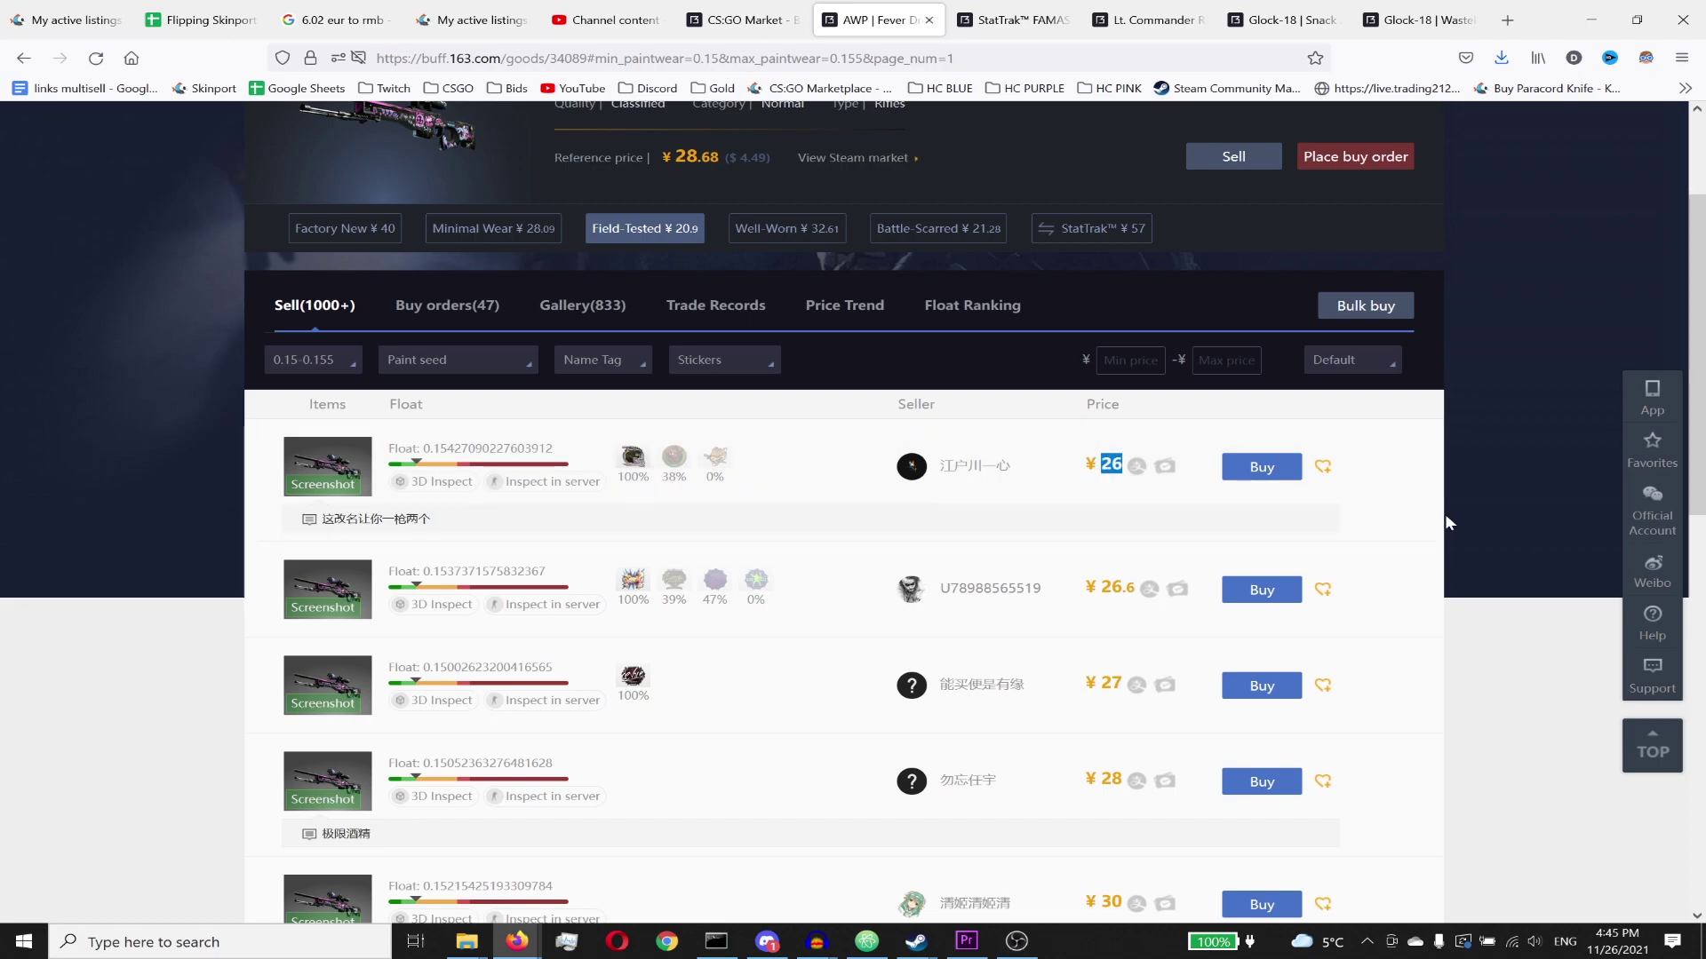
{"action": "key", "text": "ctrl+w"}
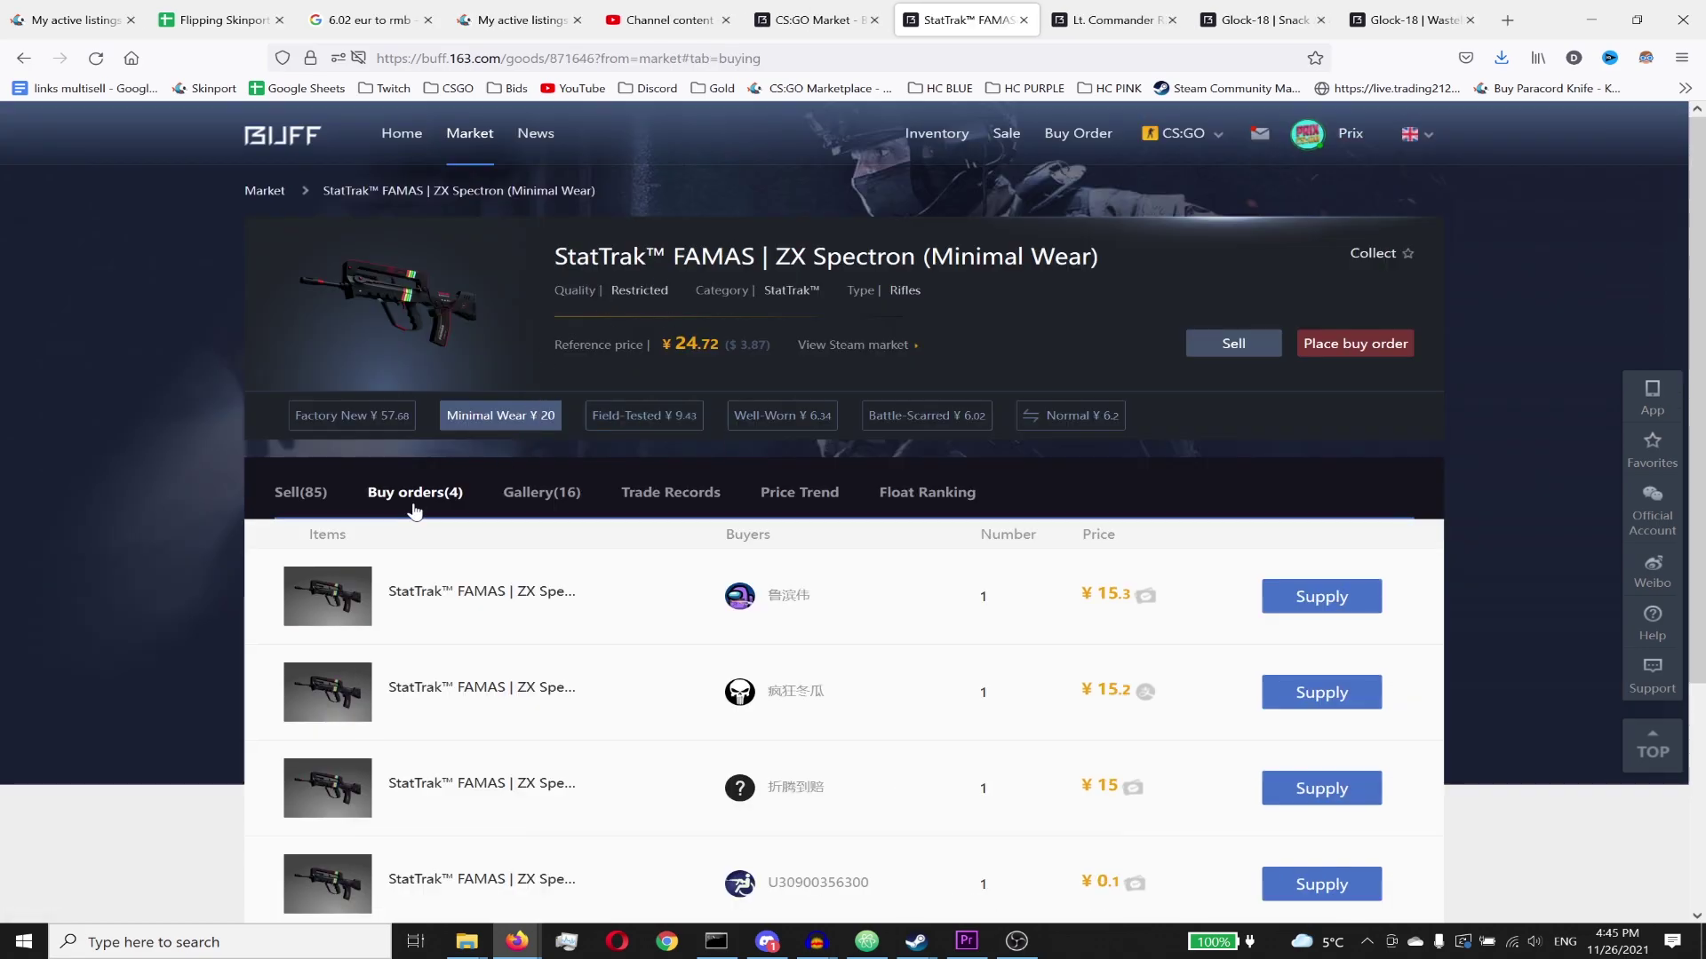
Step: Compare the highest buy order for the StatTrak FAMAS | ZX Spectron (Minimal Wear) with the recent sale prices in its trade records
{"action": "mouse_move", "coordinate": [1080, 591]}
{"action": "left_mouse_down"}
{"action": "mouse_move", "coordinate": [1137, 595]}
{"action": "mouse_move", "coordinate": [1096, 595]}
{"action": "left_mouse_up"}
{"action": "left_click", "coordinate": [1140, 597]}
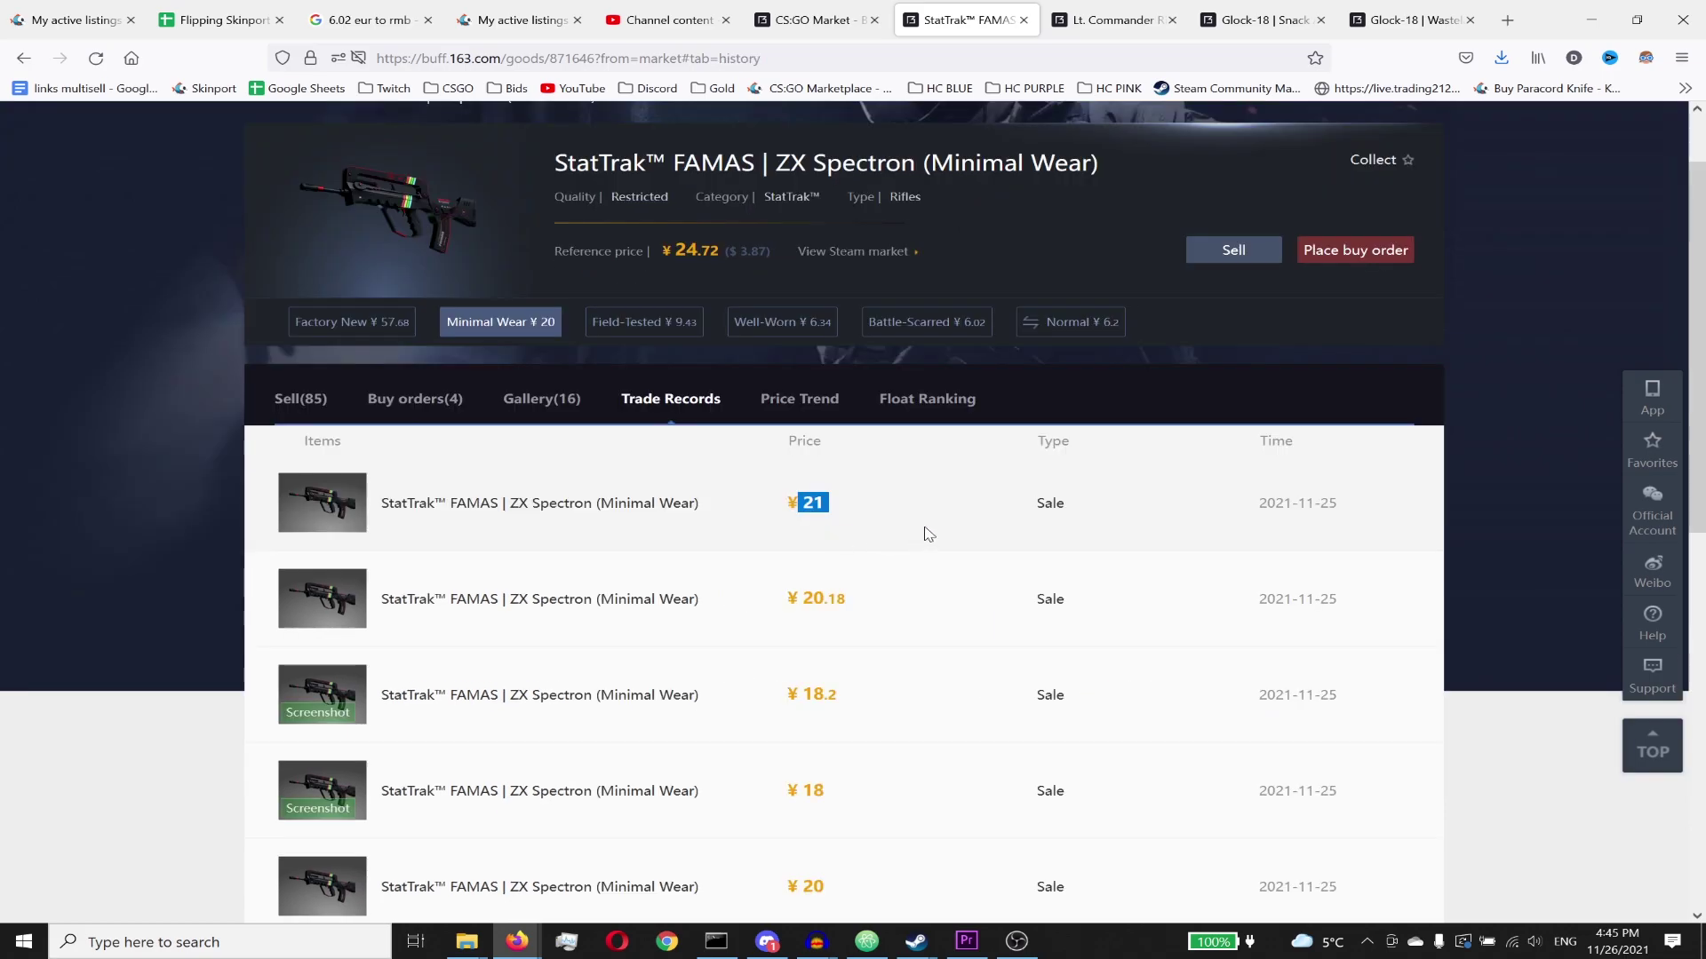
{"action": "left_click", "coordinate": [923, 526]}
{"action": "left_click_drag", "start_coordinate": [855, 510], "coordinate": [798, 508]}
{"action": "scroll", "coordinate": [860, 514], "scroll_direction": "down", "scroll_amount": 2}
{"action": "left_click_drag", "start_coordinate": [855, 427], "coordinate": [798, 413]}
{"action": "scroll", "coordinate": [827, 426], "scroll_direction": "down", "scroll_amount": 1}
{"action": "scroll", "coordinate": [879, 622], "scroll_direction": "down", "scroll_amount": 3}
{"action": "scroll", "coordinate": [872, 652], "scroll_direction": "up", "scroll_amount": 5}
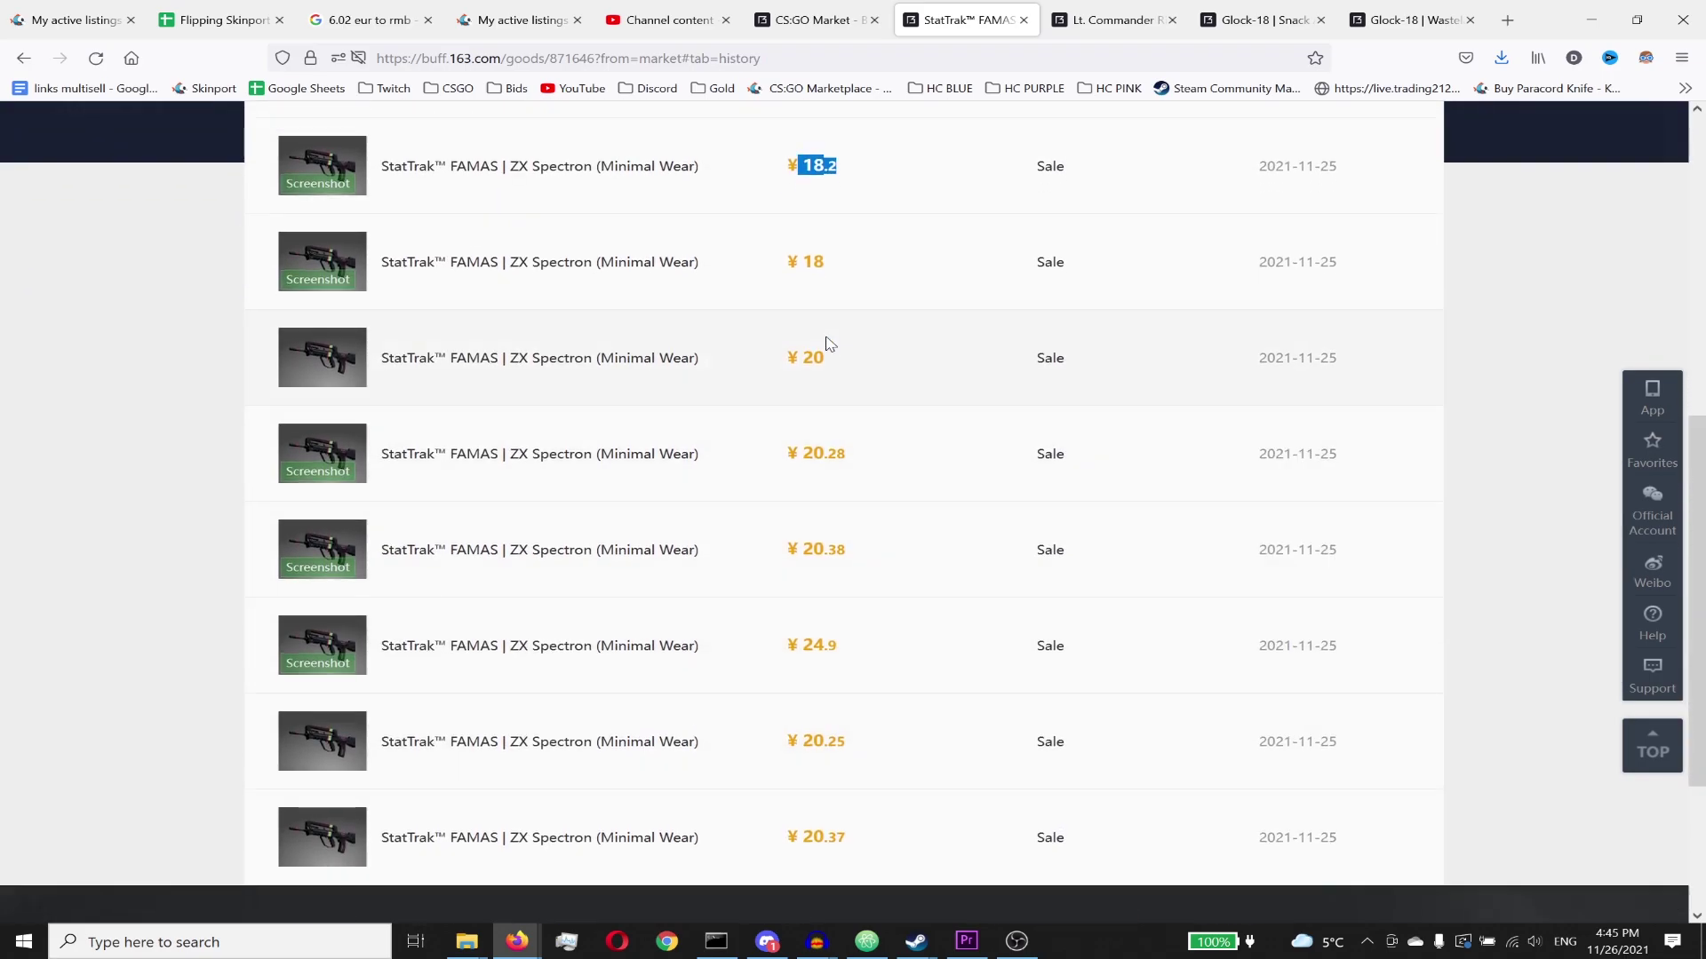
Step: Place a buy order for one StatTrak FAMAS | ZX Spectron (Minimal Wear) at ¥15.4
{"action": "left_click", "coordinate": [414, 311]}
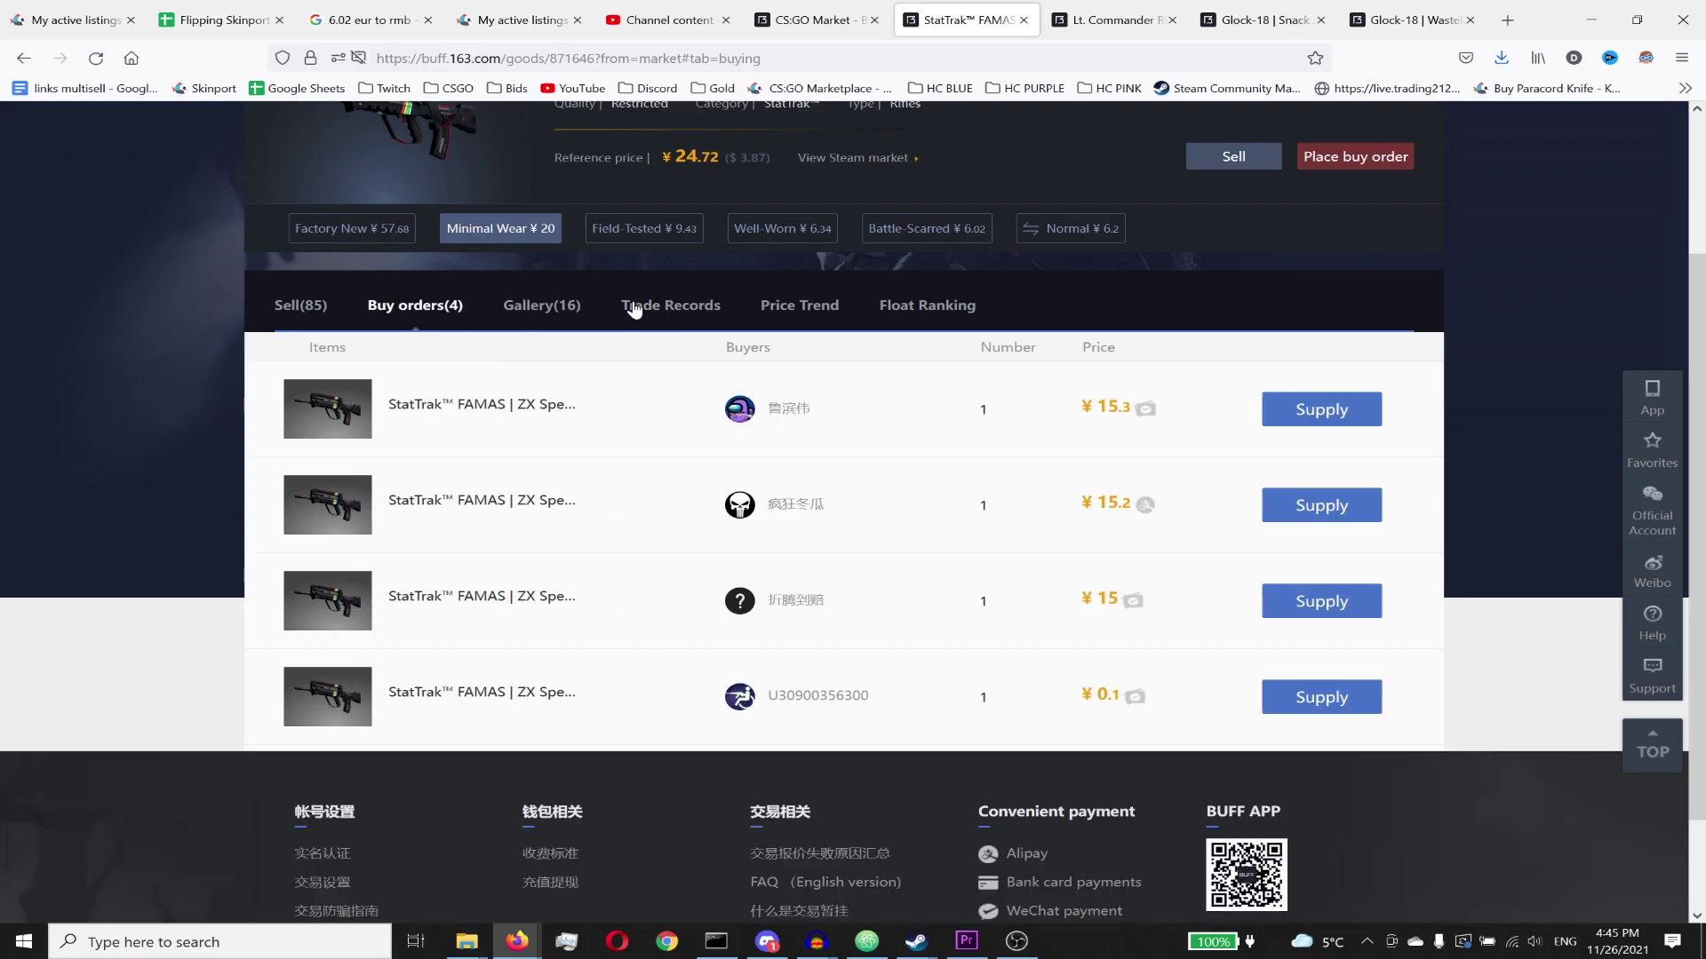
{"action": "left_click", "coordinate": [1359, 167]}
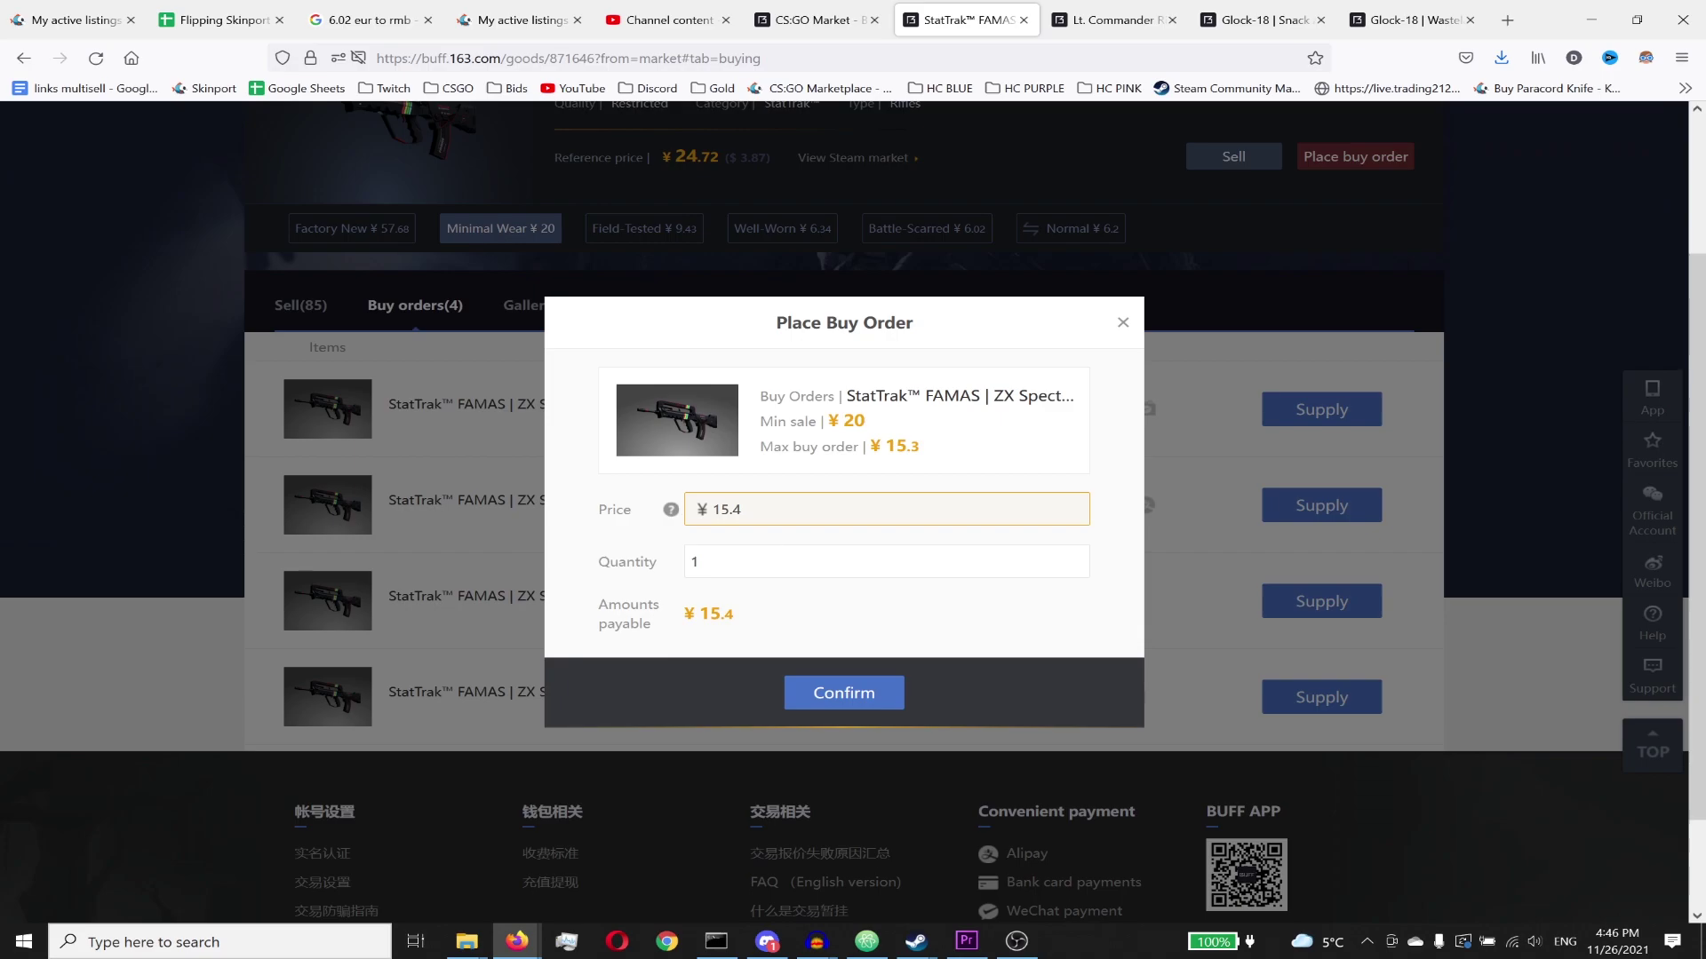
{"action": "left_click", "coordinate": [842, 691]}
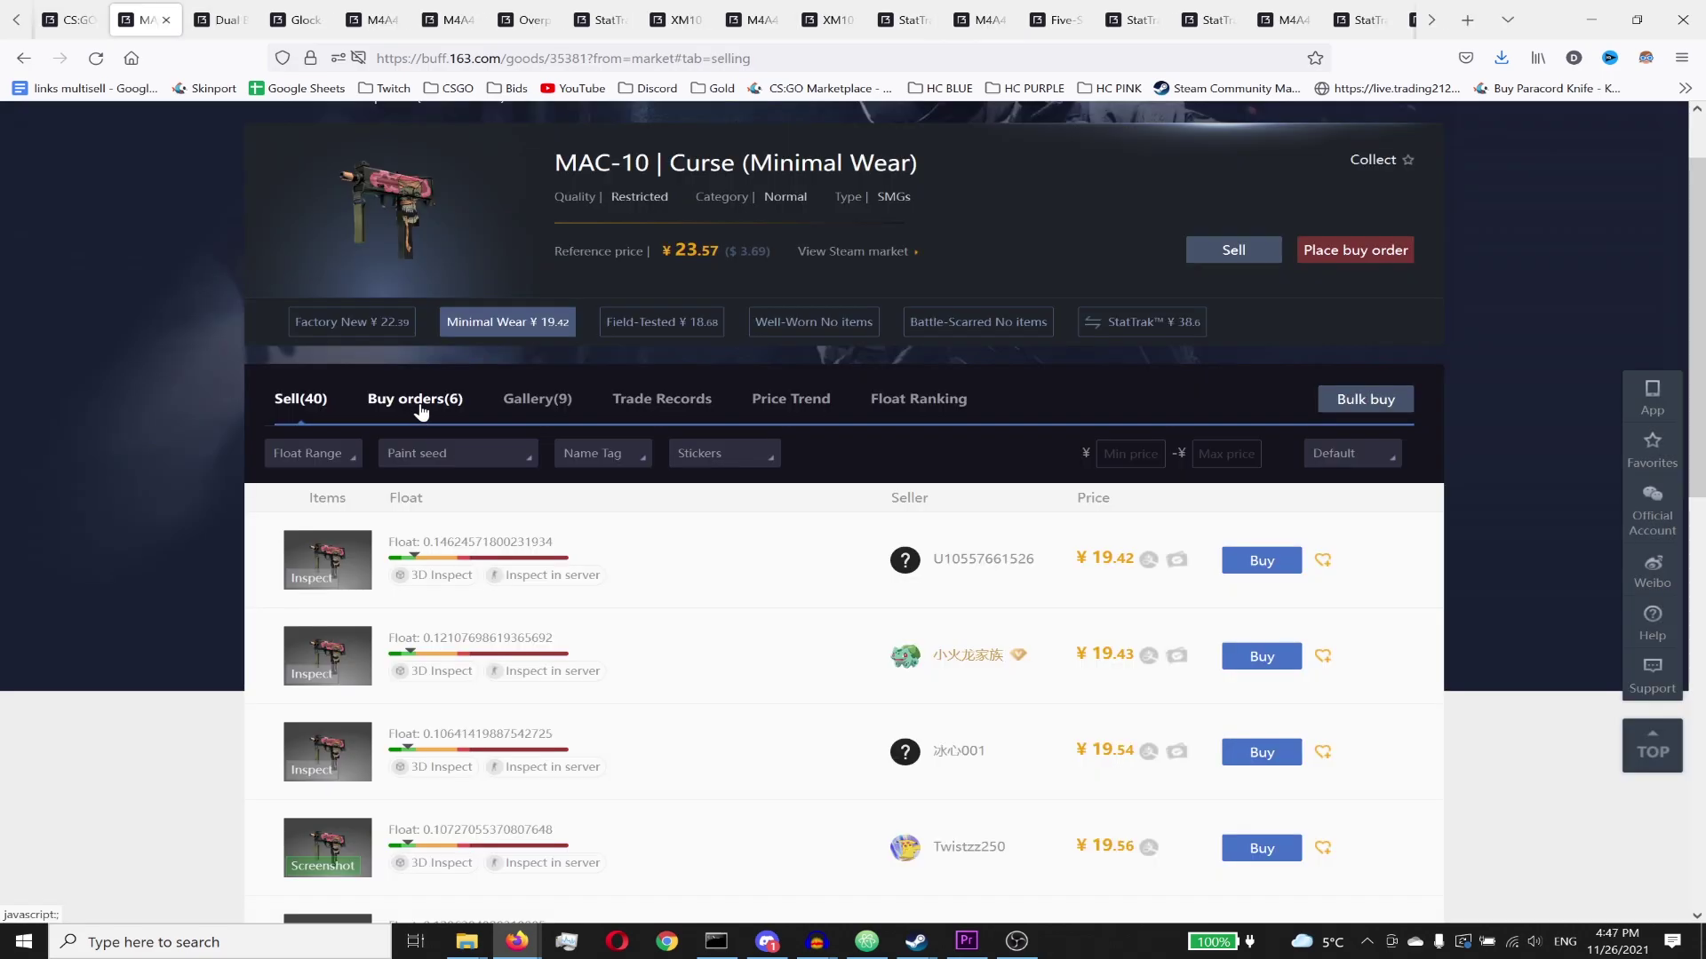
Step: Check the buy orders for the MAC-10 | Curse (Minimal Wear) and place one for three items at ¥17.7
{"action": "left_click", "coordinate": [421, 404]}
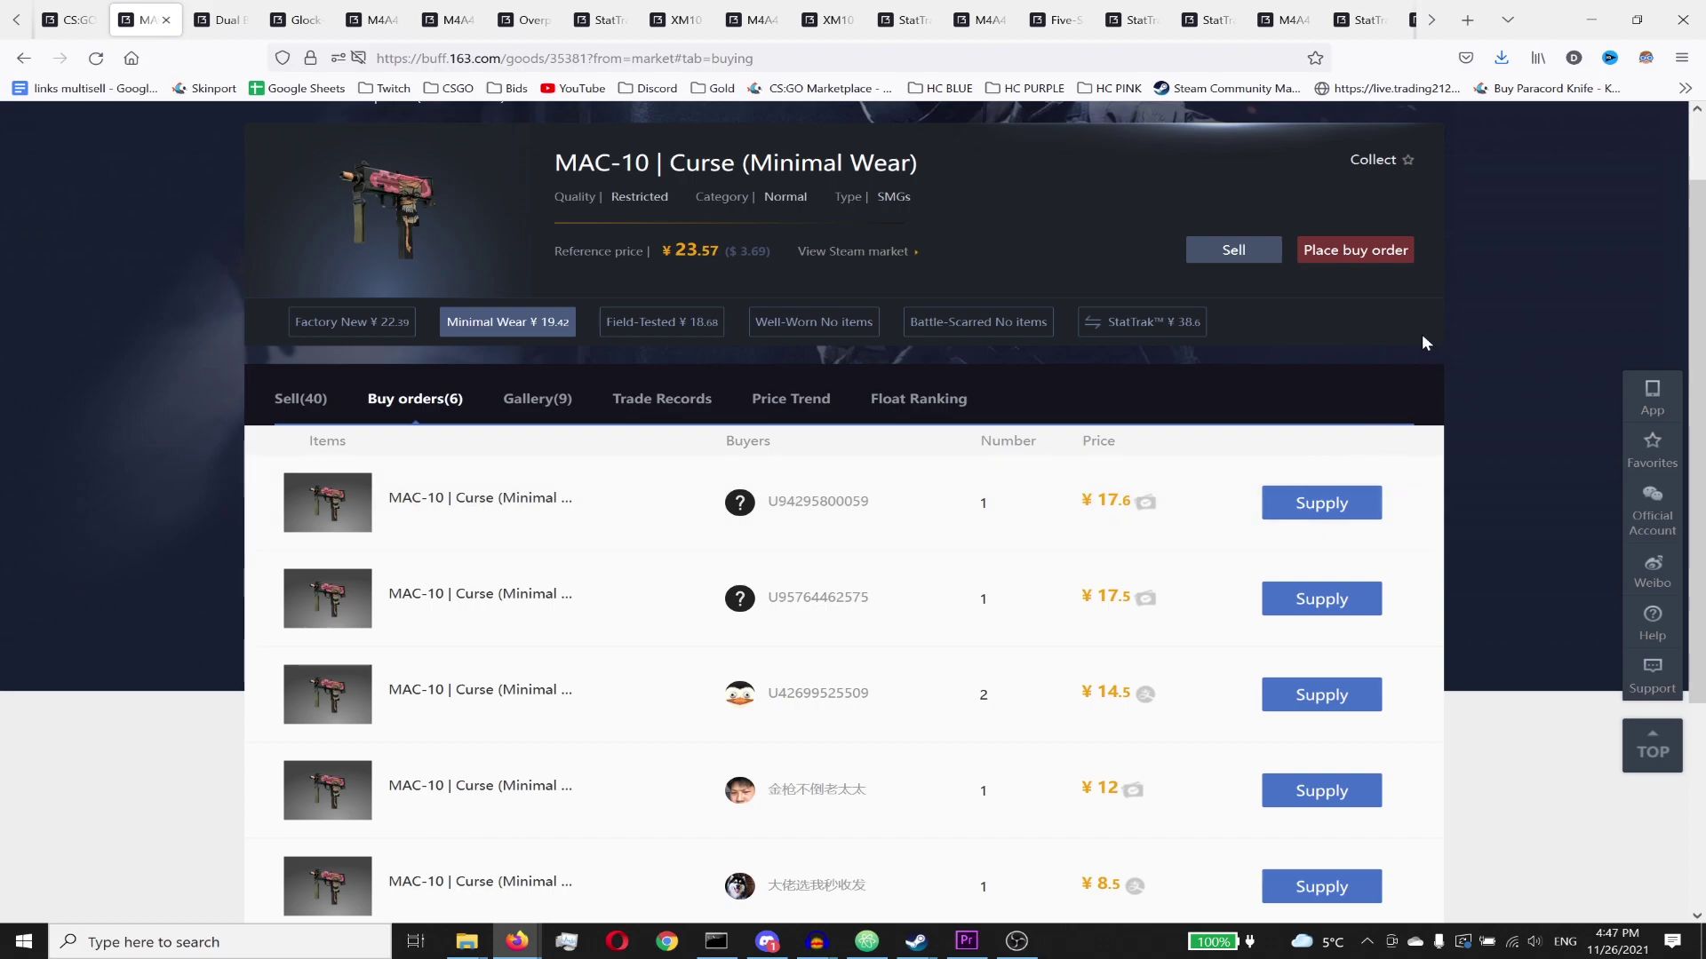
{"action": "left_click", "coordinate": [1372, 260]}
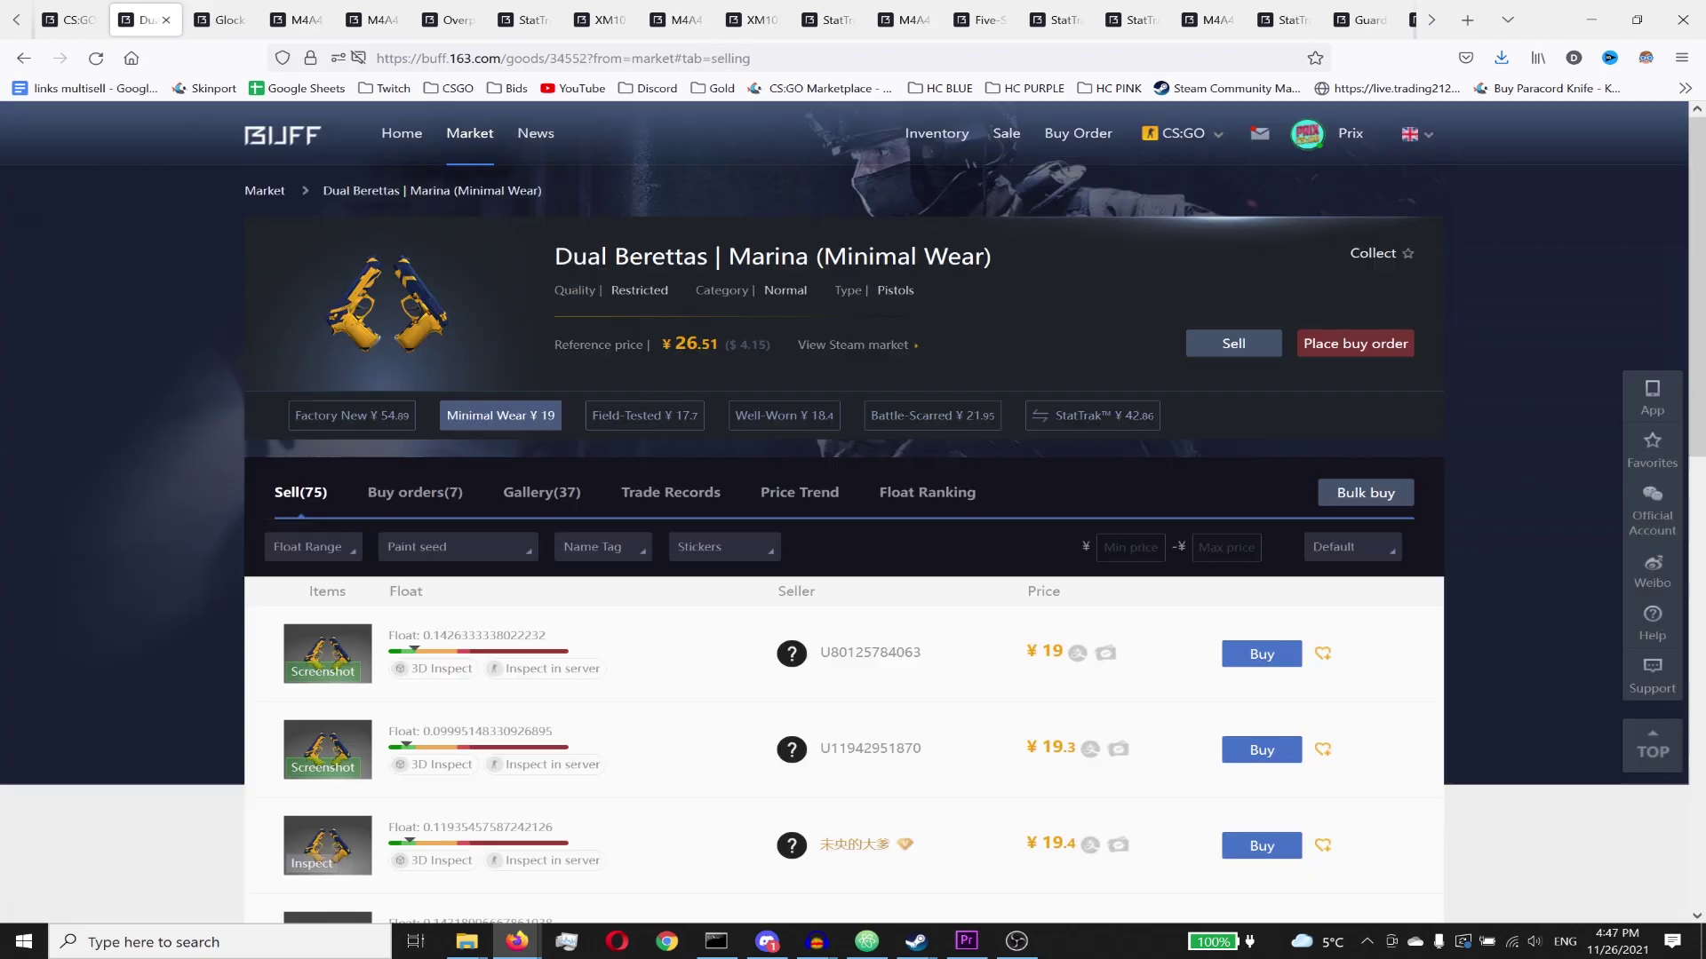
Step: Compare the Dual Berettas | Marina (Minimal Wear) listings with its highest buy order, place an order for three at ¥16.3, and close the page
{"action": "scroll", "coordinate": [1009, 402], "scroll_direction": "down", "scroll_amount": 1}
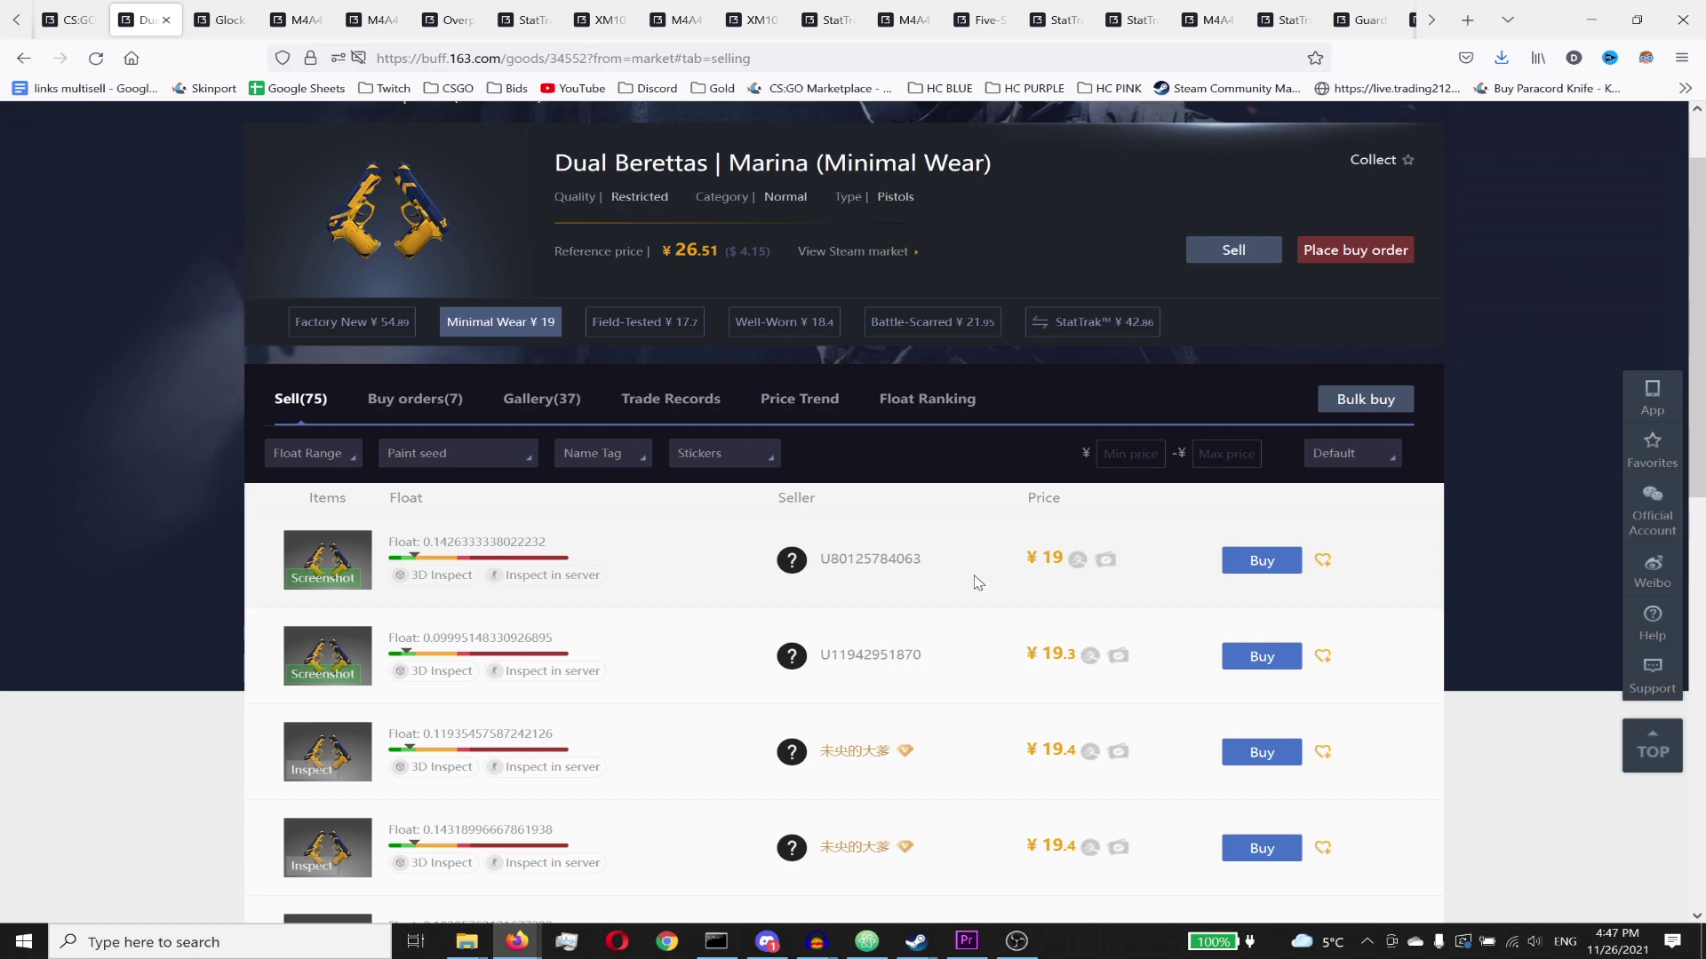
{"action": "left_click", "coordinate": [411, 400]}
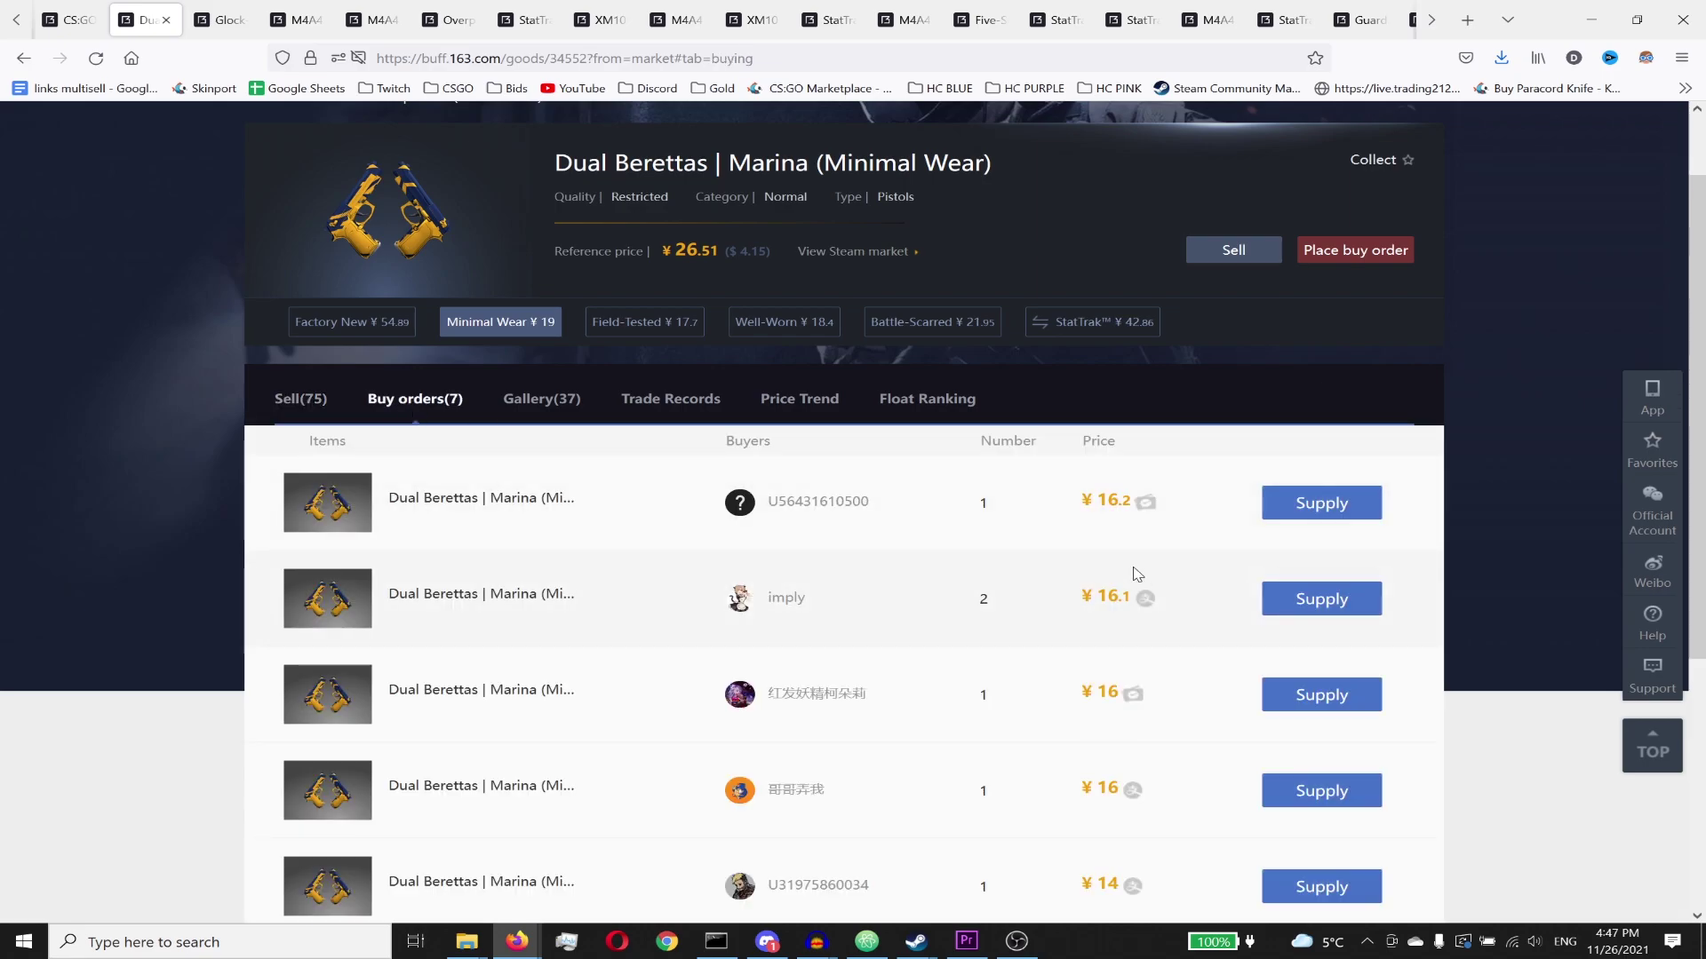
{"action": "left_click_drag", "start_coordinate": [1073, 502], "coordinate": [1123, 531]}
{"action": "left_click", "coordinate": [1123, 531]}
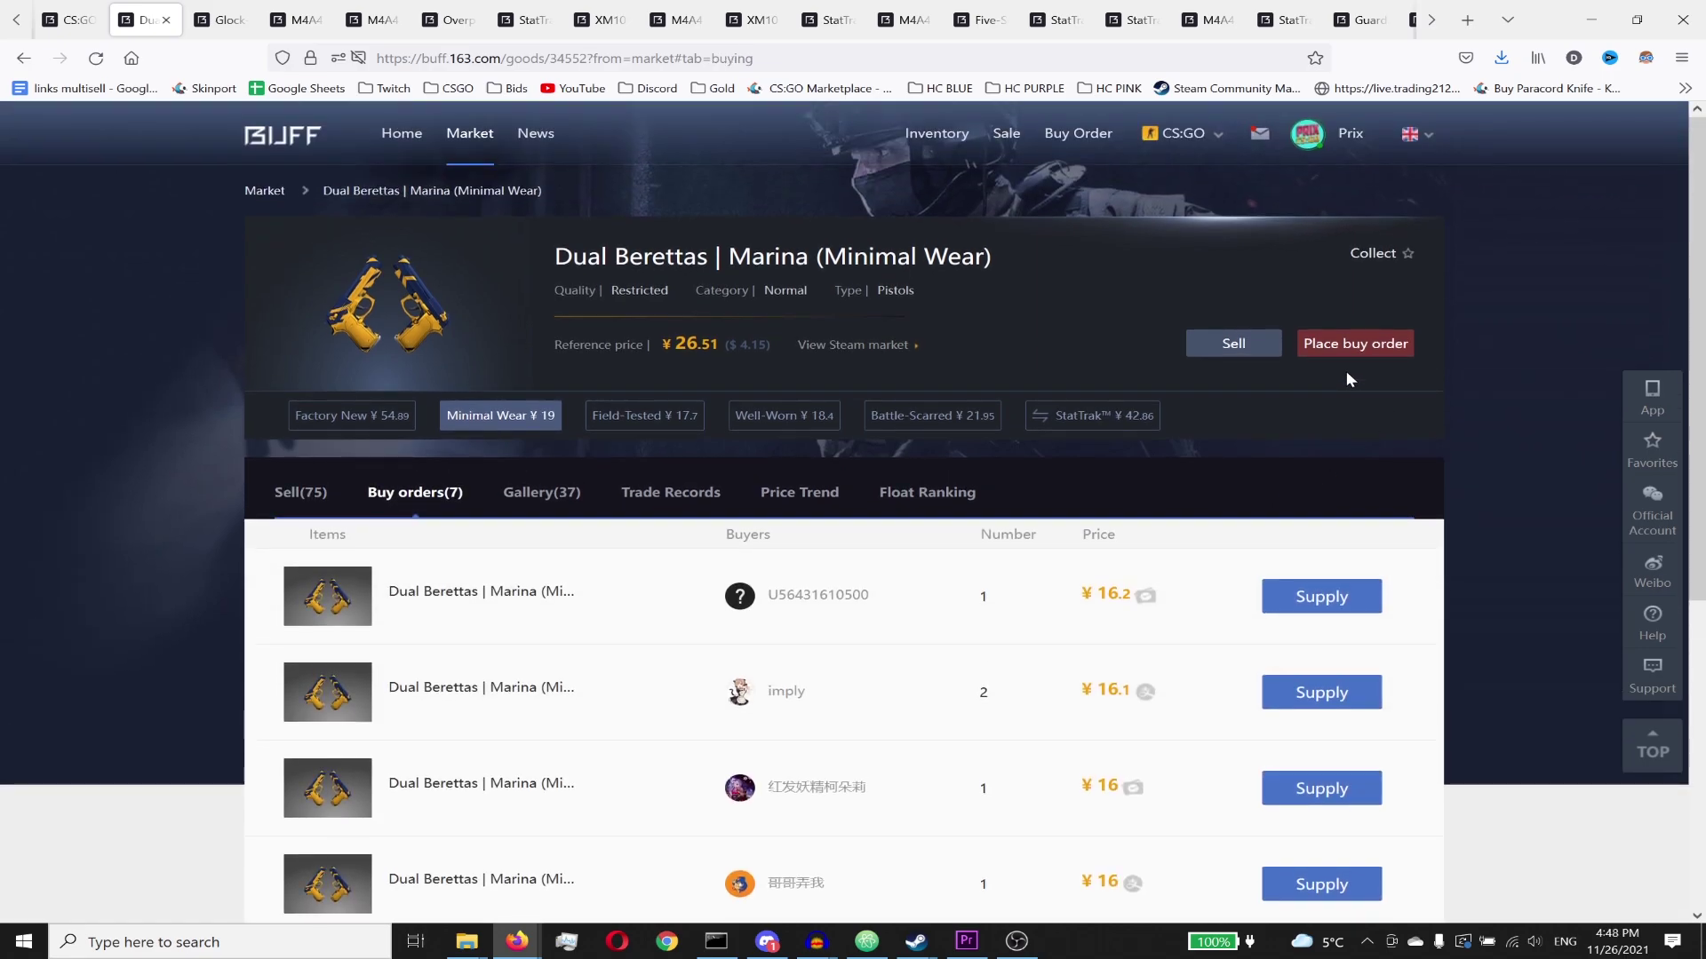
{"action": "left_click", "coordinate": [1347, 352]}
{"action": "key", "text": "ctrl+w"}
Step: Examine the Glock-18 | Wasteland Rebel (Battle-Scarred) trade records to see how often it sells from day to day
{"action": "left_click_drag", "start_coordinate": [554, 256], "coordinate": [1067, 255]}
{"action": "left_click", "coordinate": [1068, 254]}
{"action": "left_click", "coordinate": [671, 499]}
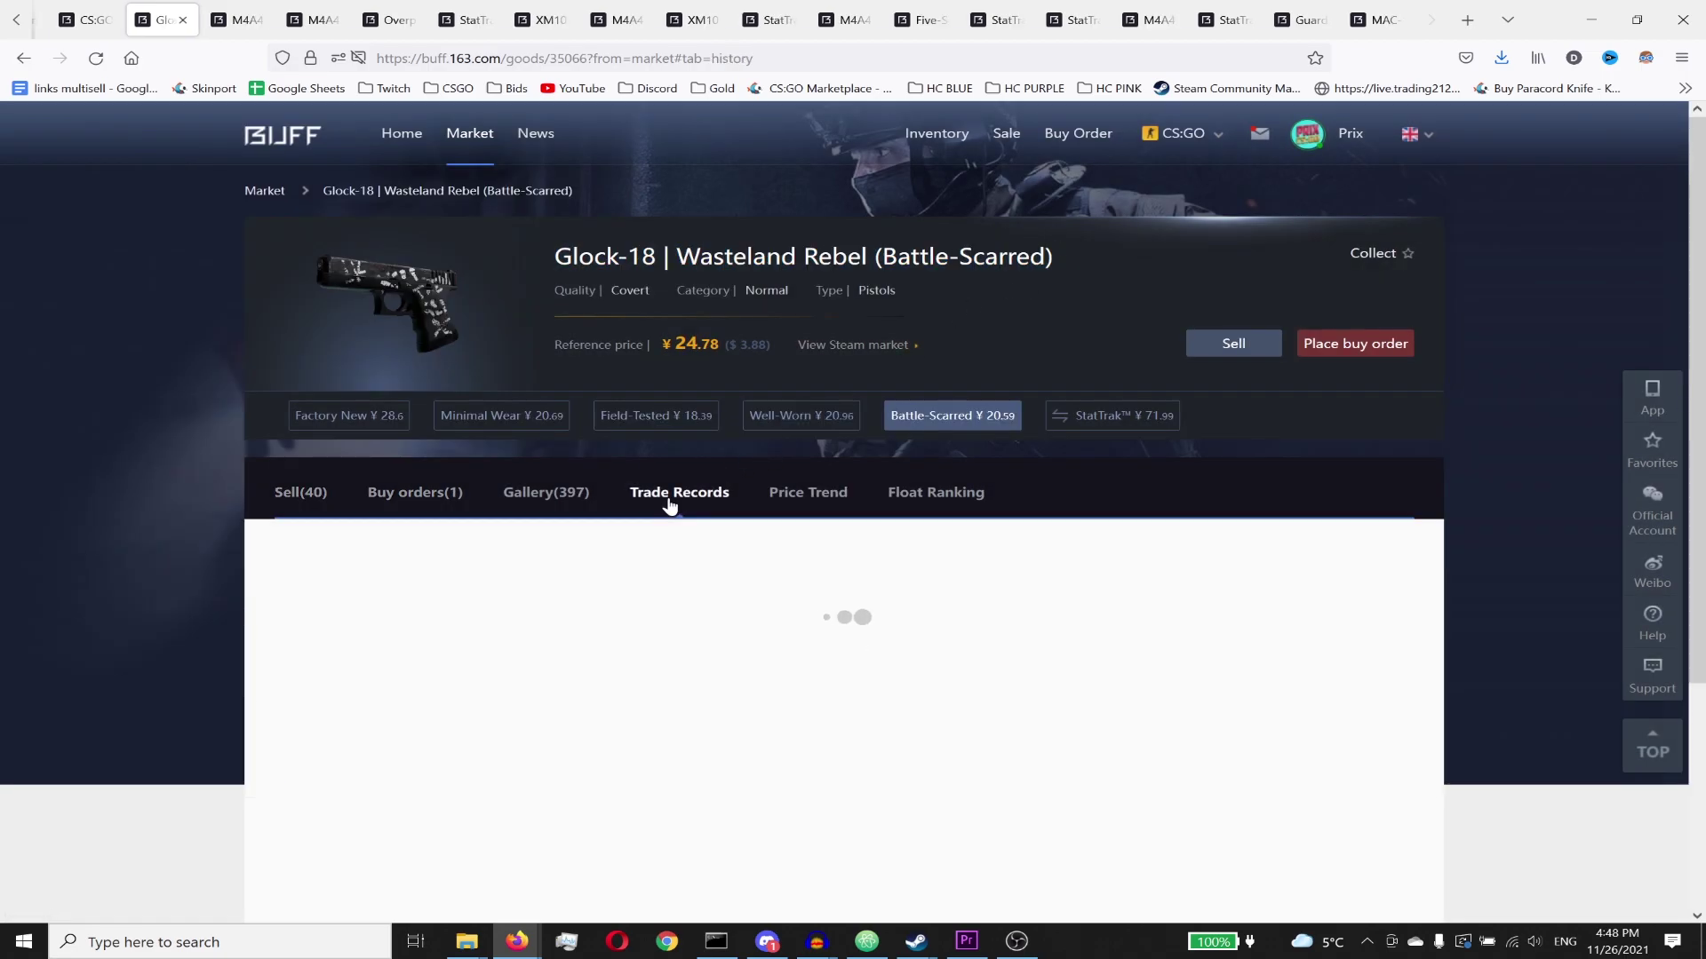
{"action": "scroll", "coordinate": [675, 480], "scroll_direction": "down", "scroll_amount": 4}
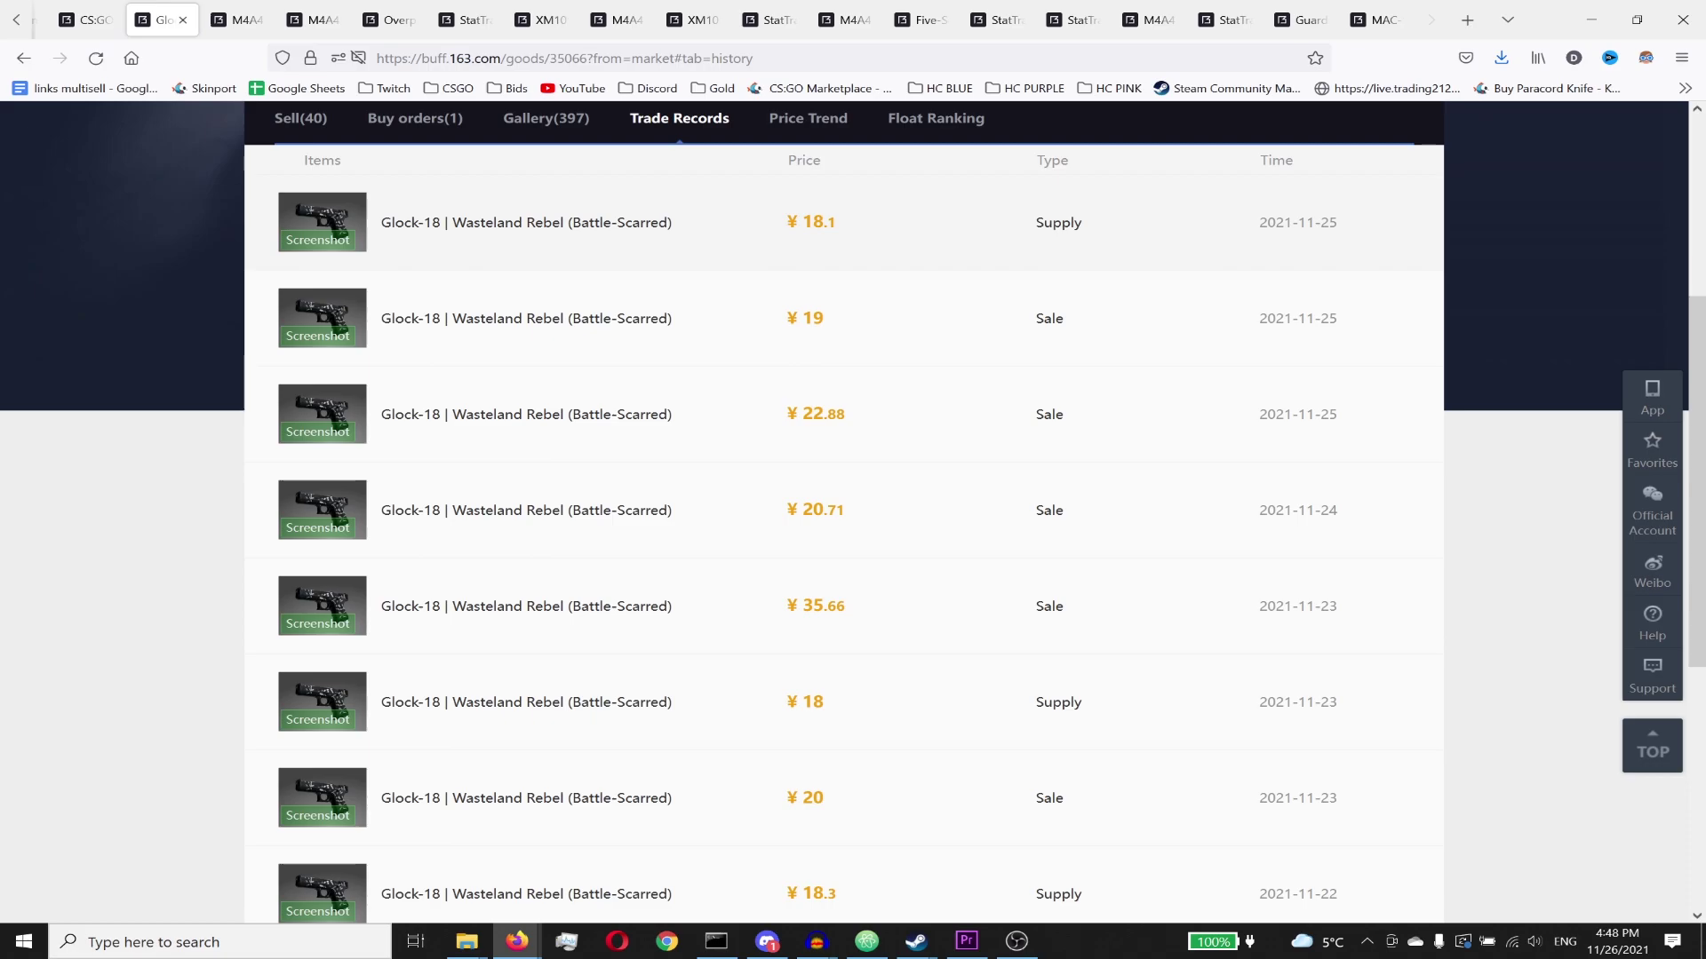
{"action": "left_click_drag", "start_coordinate": [1351, 416], "coordinate": [1224, 218]}
{"action": "scroll", "coordinate": [1223, 218], "scroll_direction": "down", "scroll_amount": 2}
{"action": "left_click_drag", "start_coordinate": [1365, 352], "coordinate": [1223, 312]}
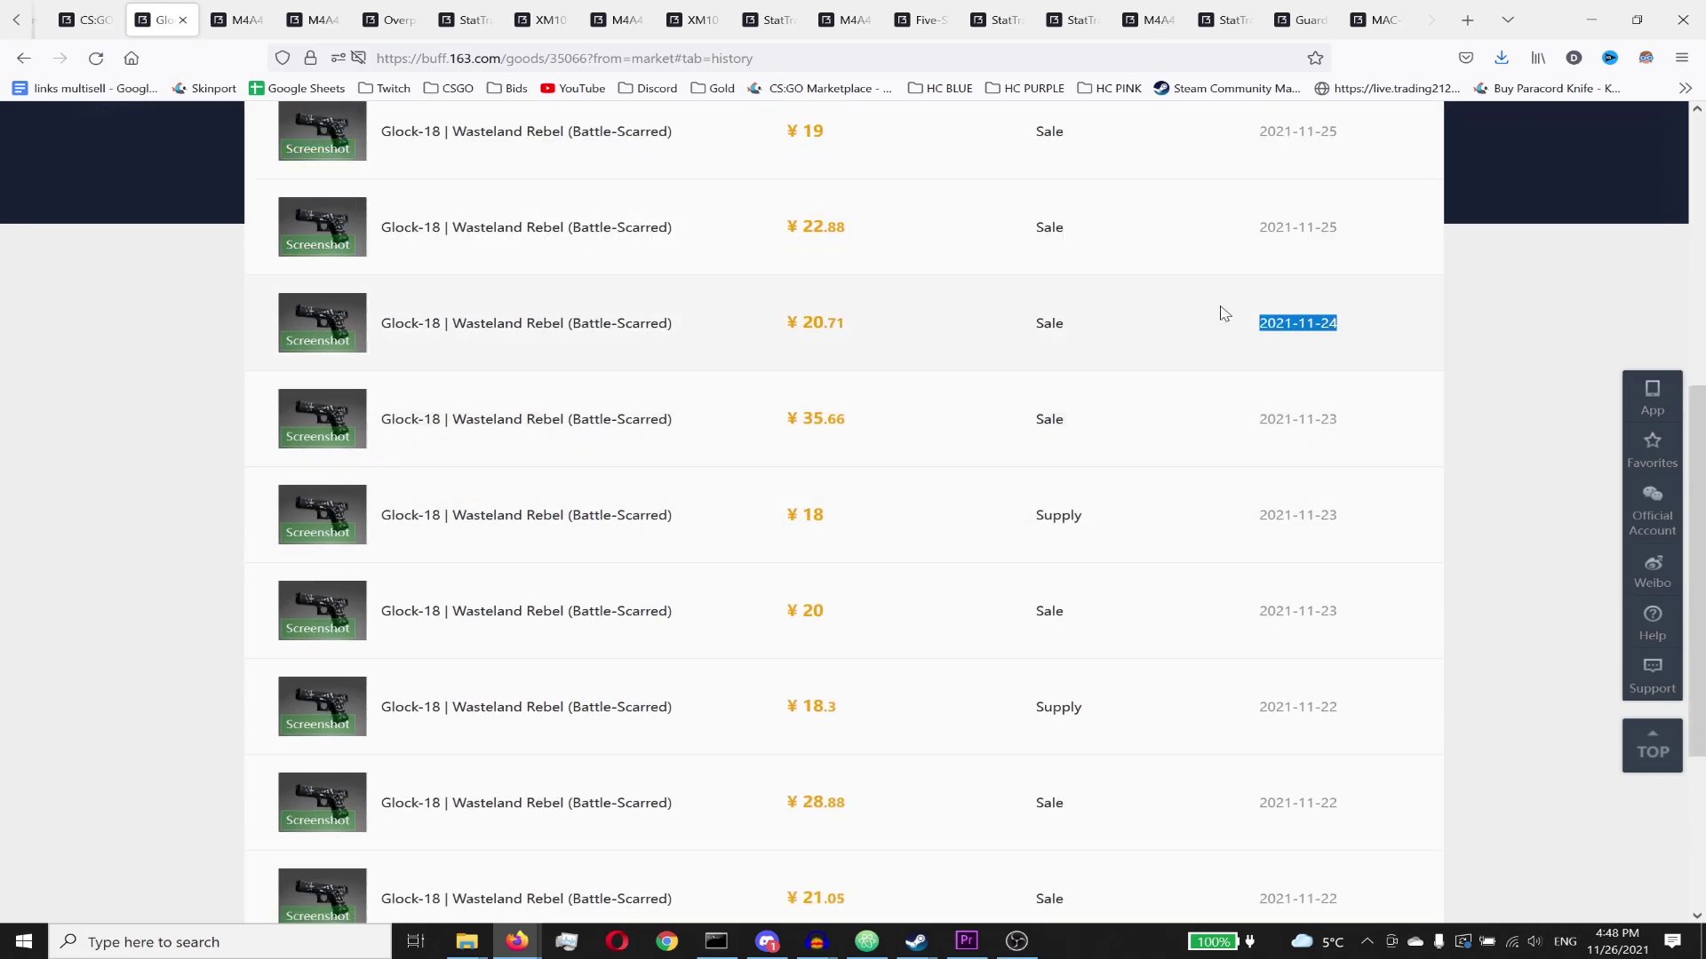
{"action": "left_click_drag", "start_coordinate": [1351, 685], "coordinate": [1217, 430]}
{"action": "scroll", "coordinate": [1363, 598], "scroll_direction": "down", "scroll_amount": 2}
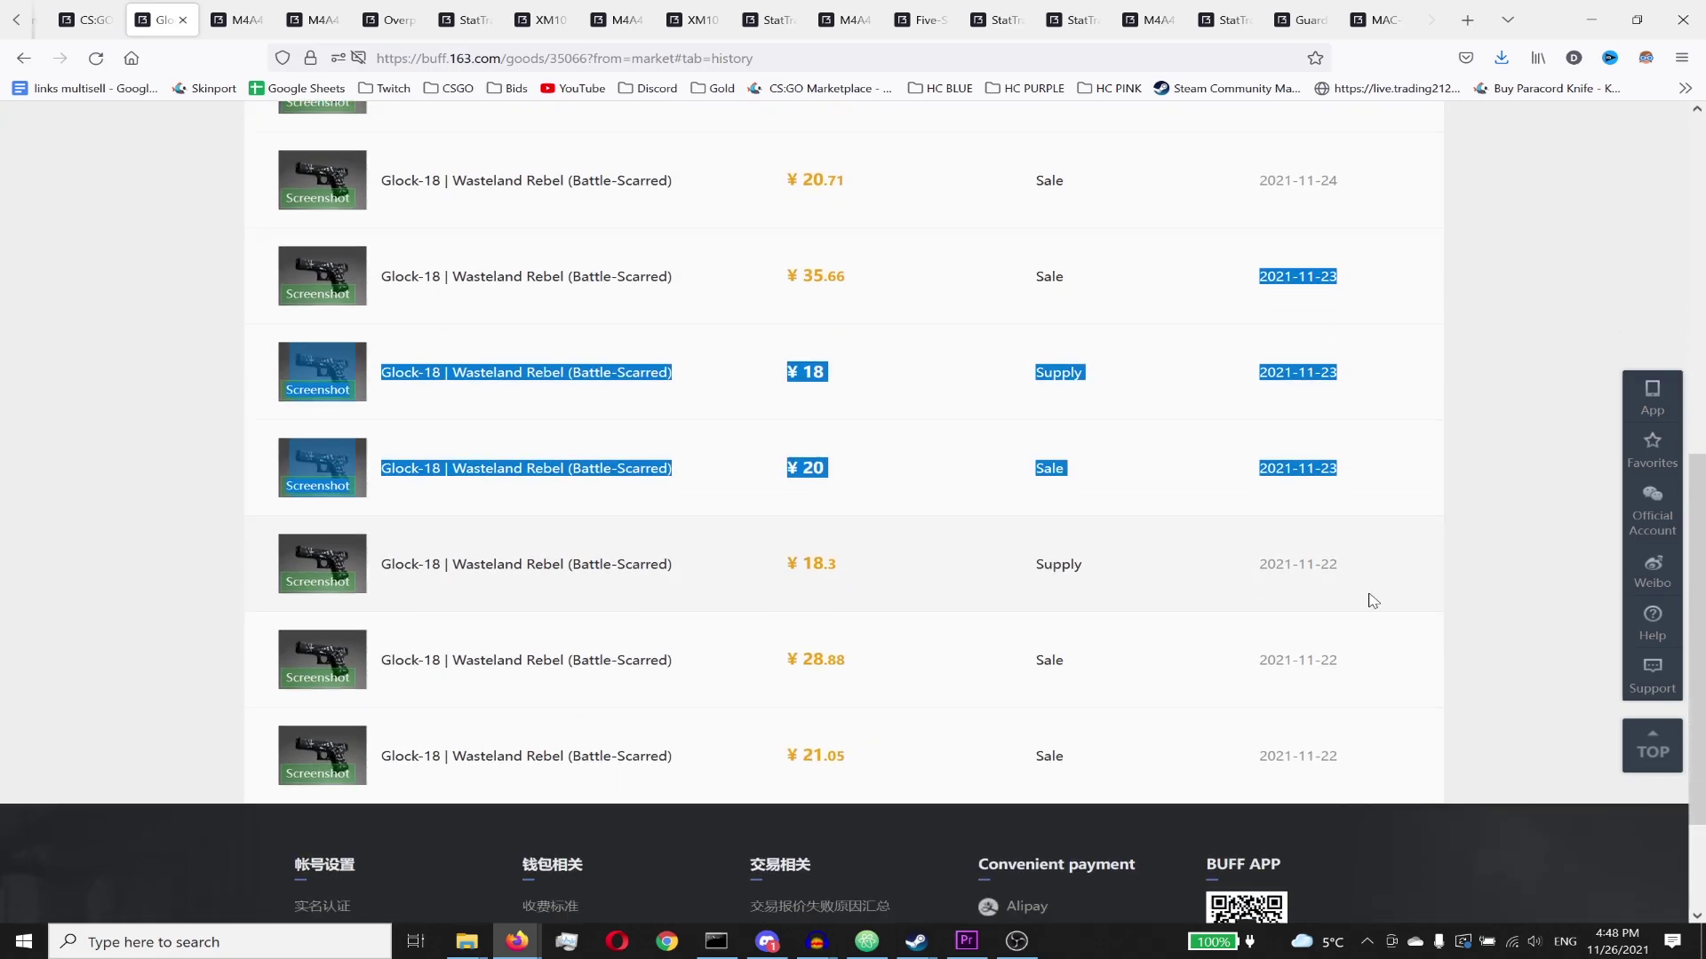
{"action": "scroll", "coordinate": [1343, 355], "scroll_direction": "up", "scroll_amount": 2}
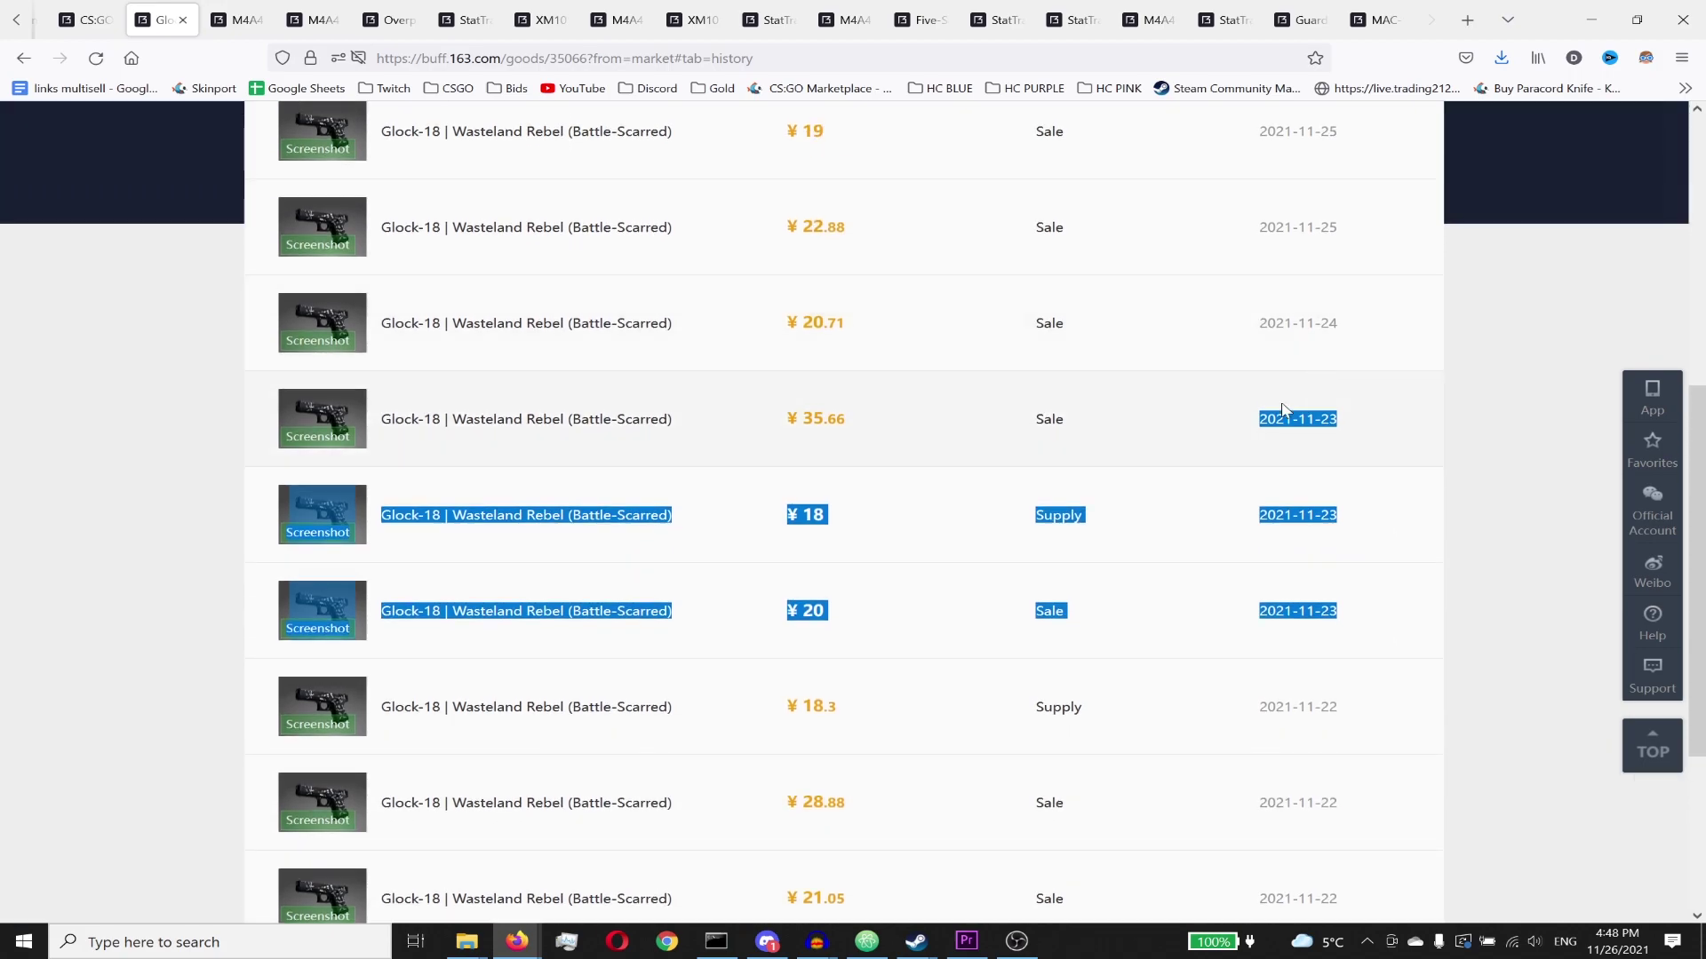
Step: Compare the Glock-18 | Wasteland Rebel's supply and sale prices, and pay for a single-item buy order at ¥18 from the BUFF balance-Alipay
{"action": "left_click", "coordinate": [928, 503]}
{"action": "left_click_drag", "start_coordinate": [859, 528], "coordinate": [780, 497]}
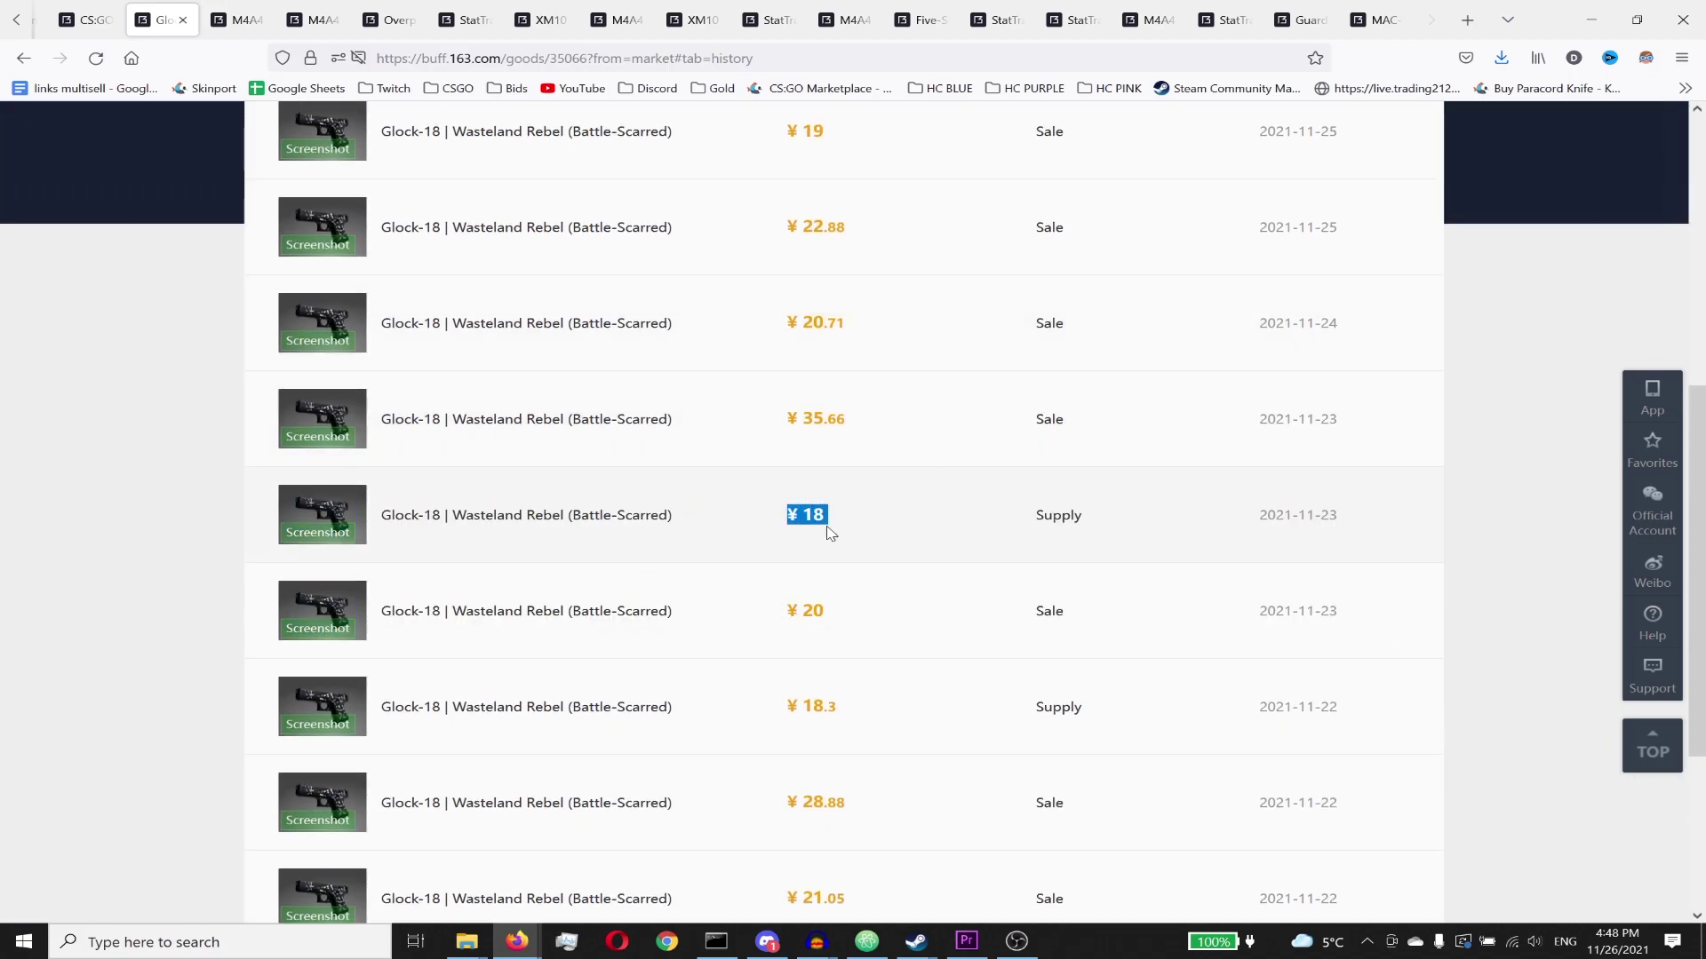
{"action": "left_click_drag", "start_coordinate": [867, 339], "coordinate": [792, 306]}
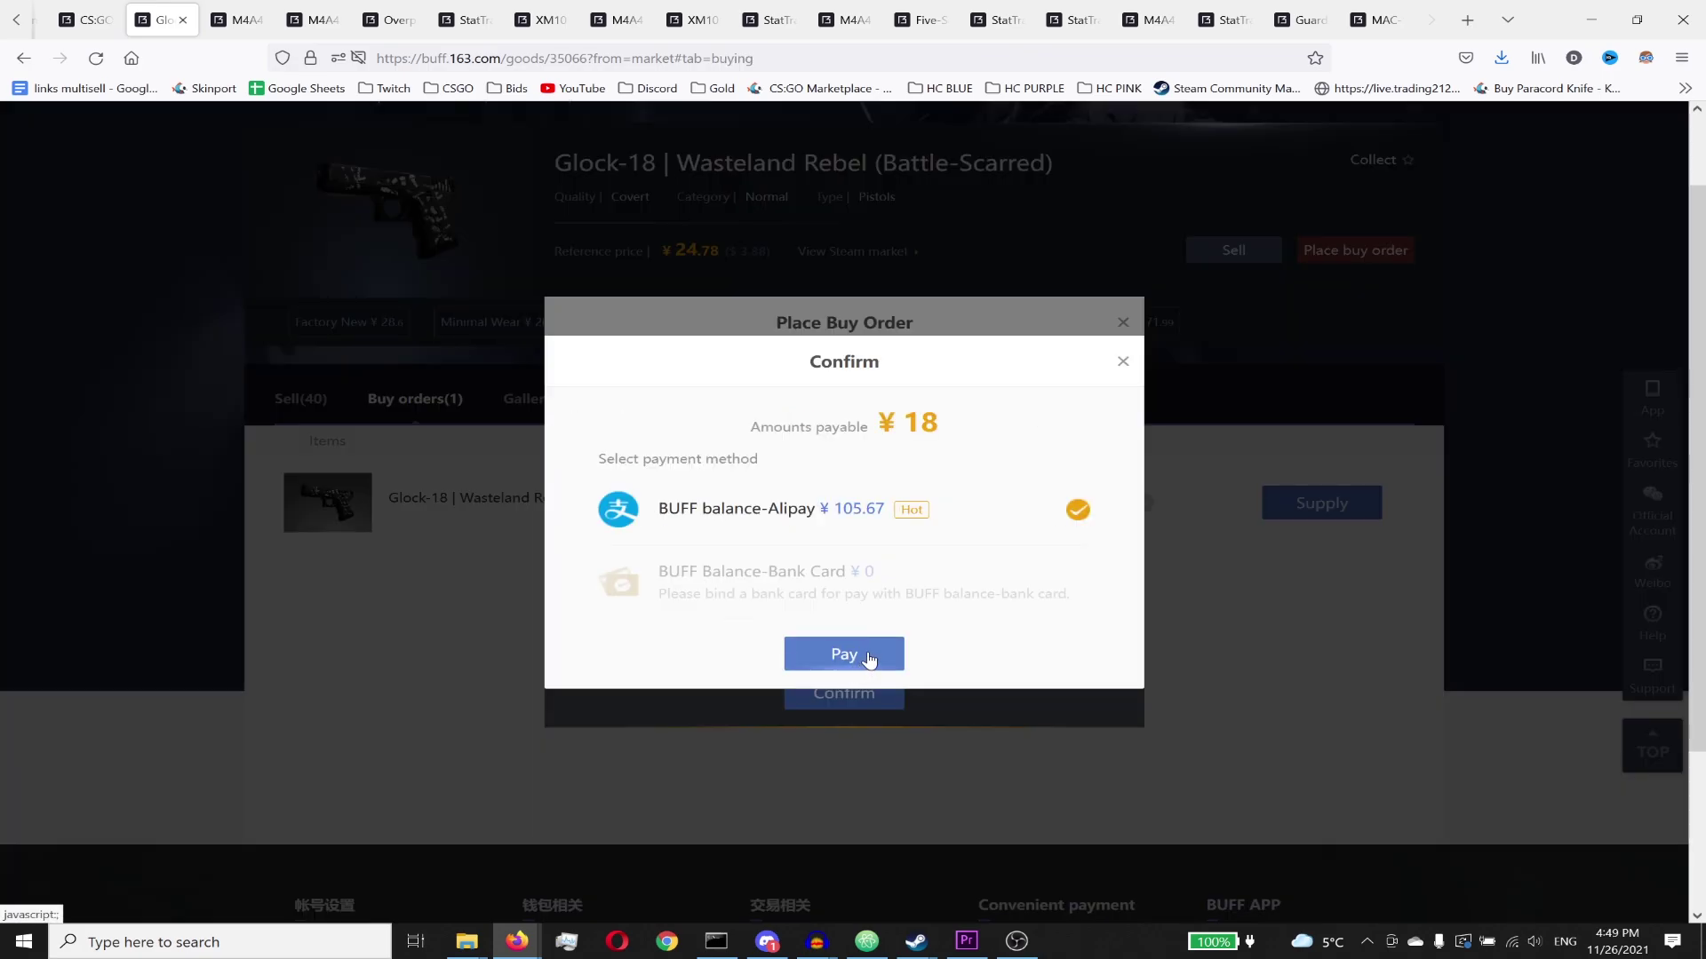
{"action": "left_click", "coordinate": [868, 658]}
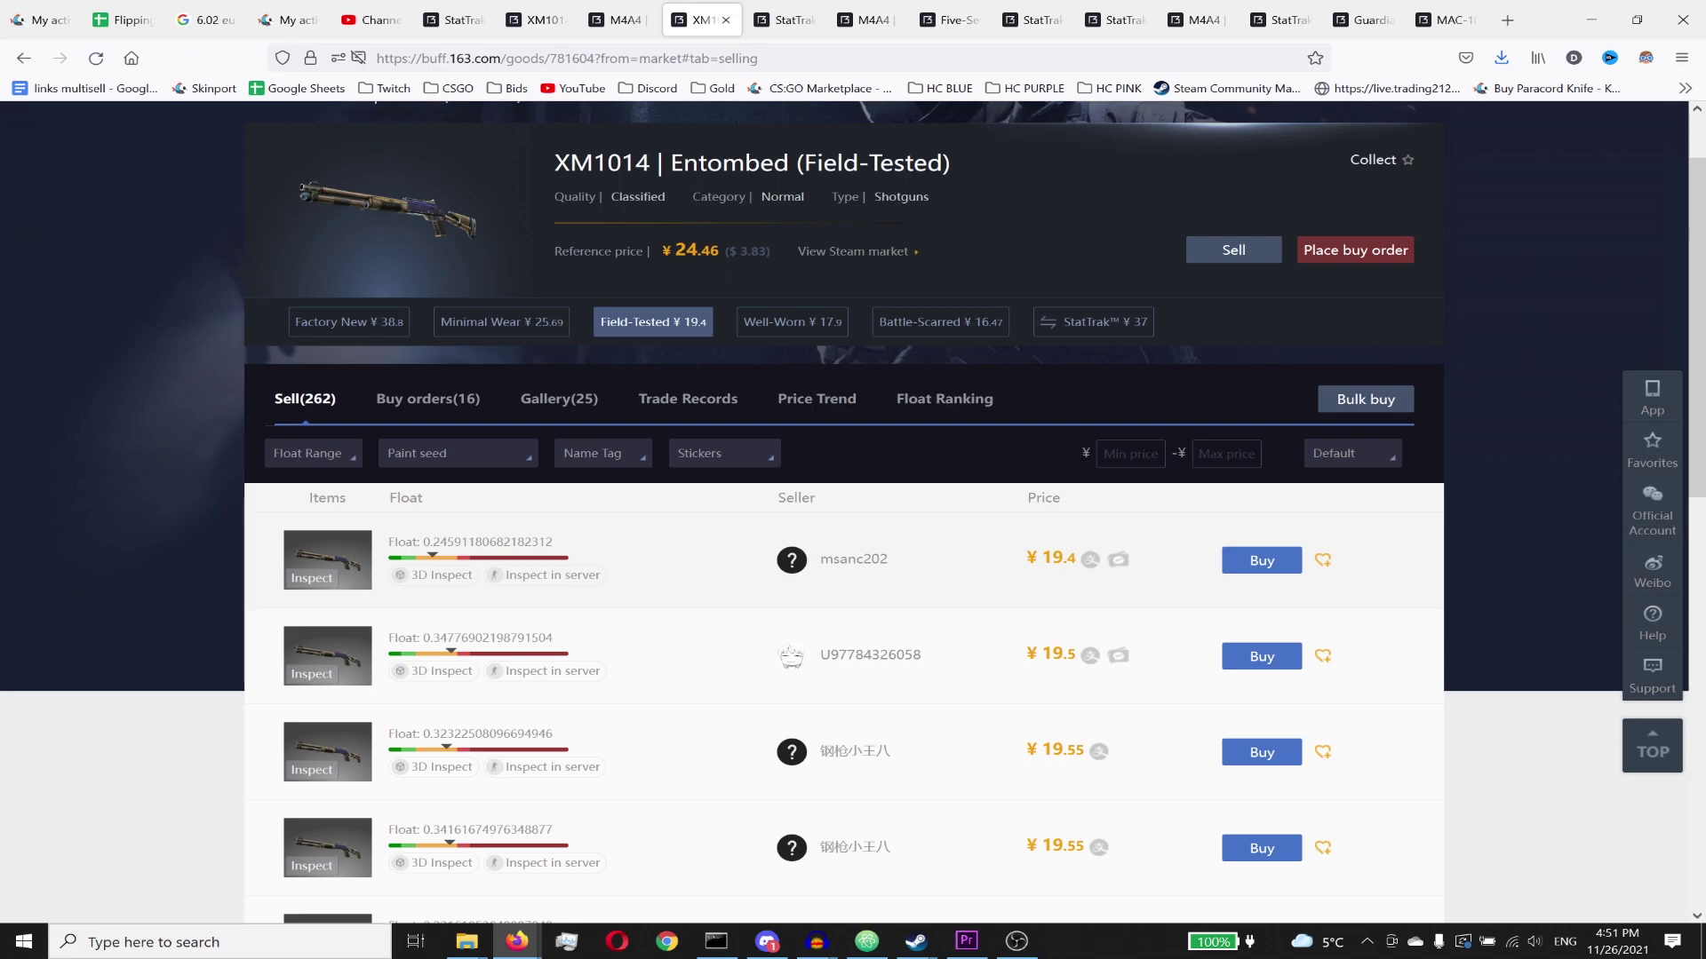
Step: Check the highest buy order for the XM1014 | Entombed (Field-Tested) and place an order for three at ¥14.2
{"action": "left_click", "coordinate": [395, 401]}
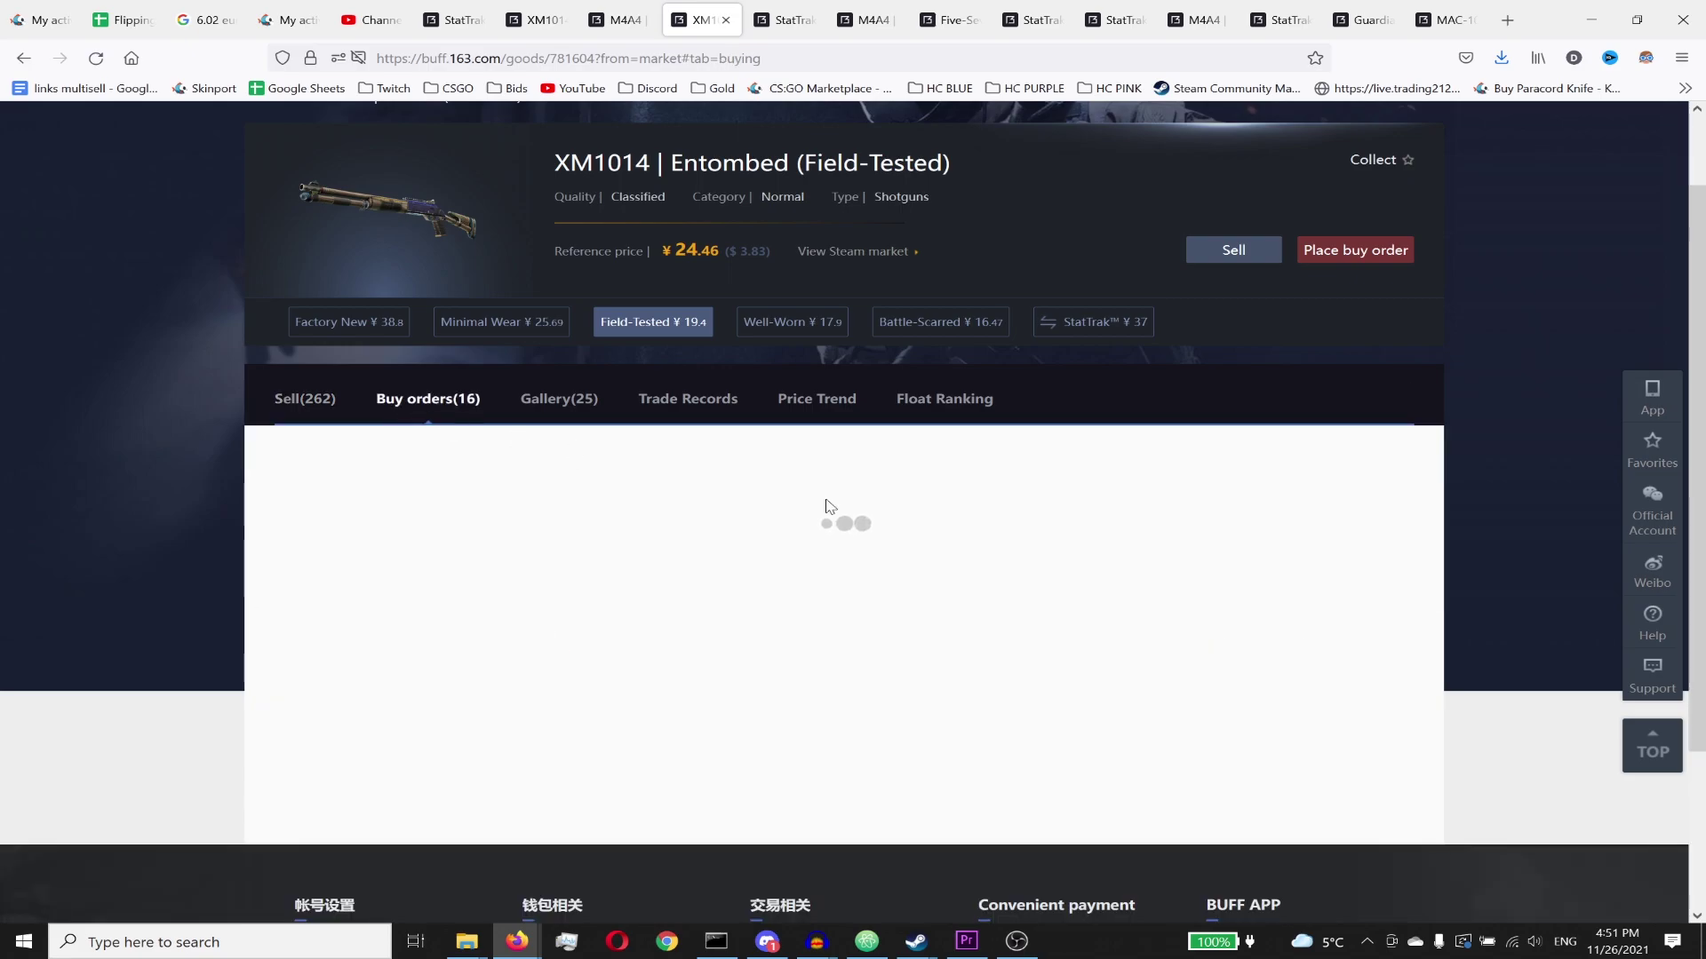
{"action": "double_click", "coordinate": [1117, 501]}
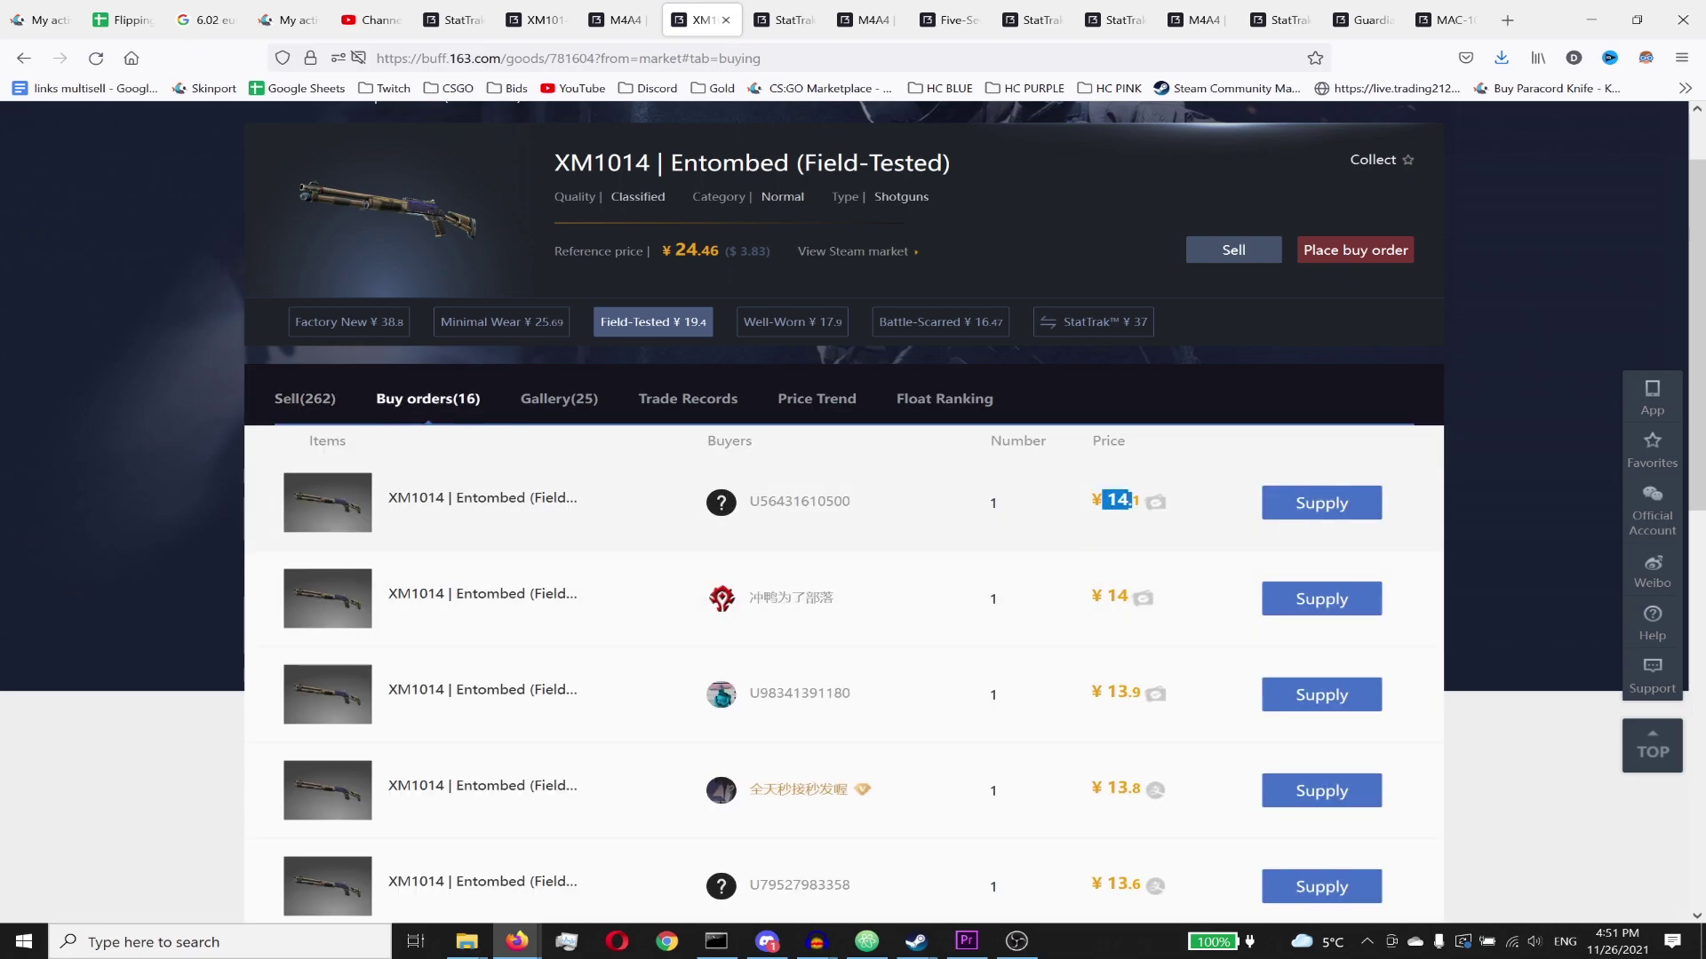
{"action": "left_click", "coordinate": [1128, 514]}
{"action": "scroll", "coordinate": [870, 440], "scroll_direction": "up", "scroll_amount": 2}
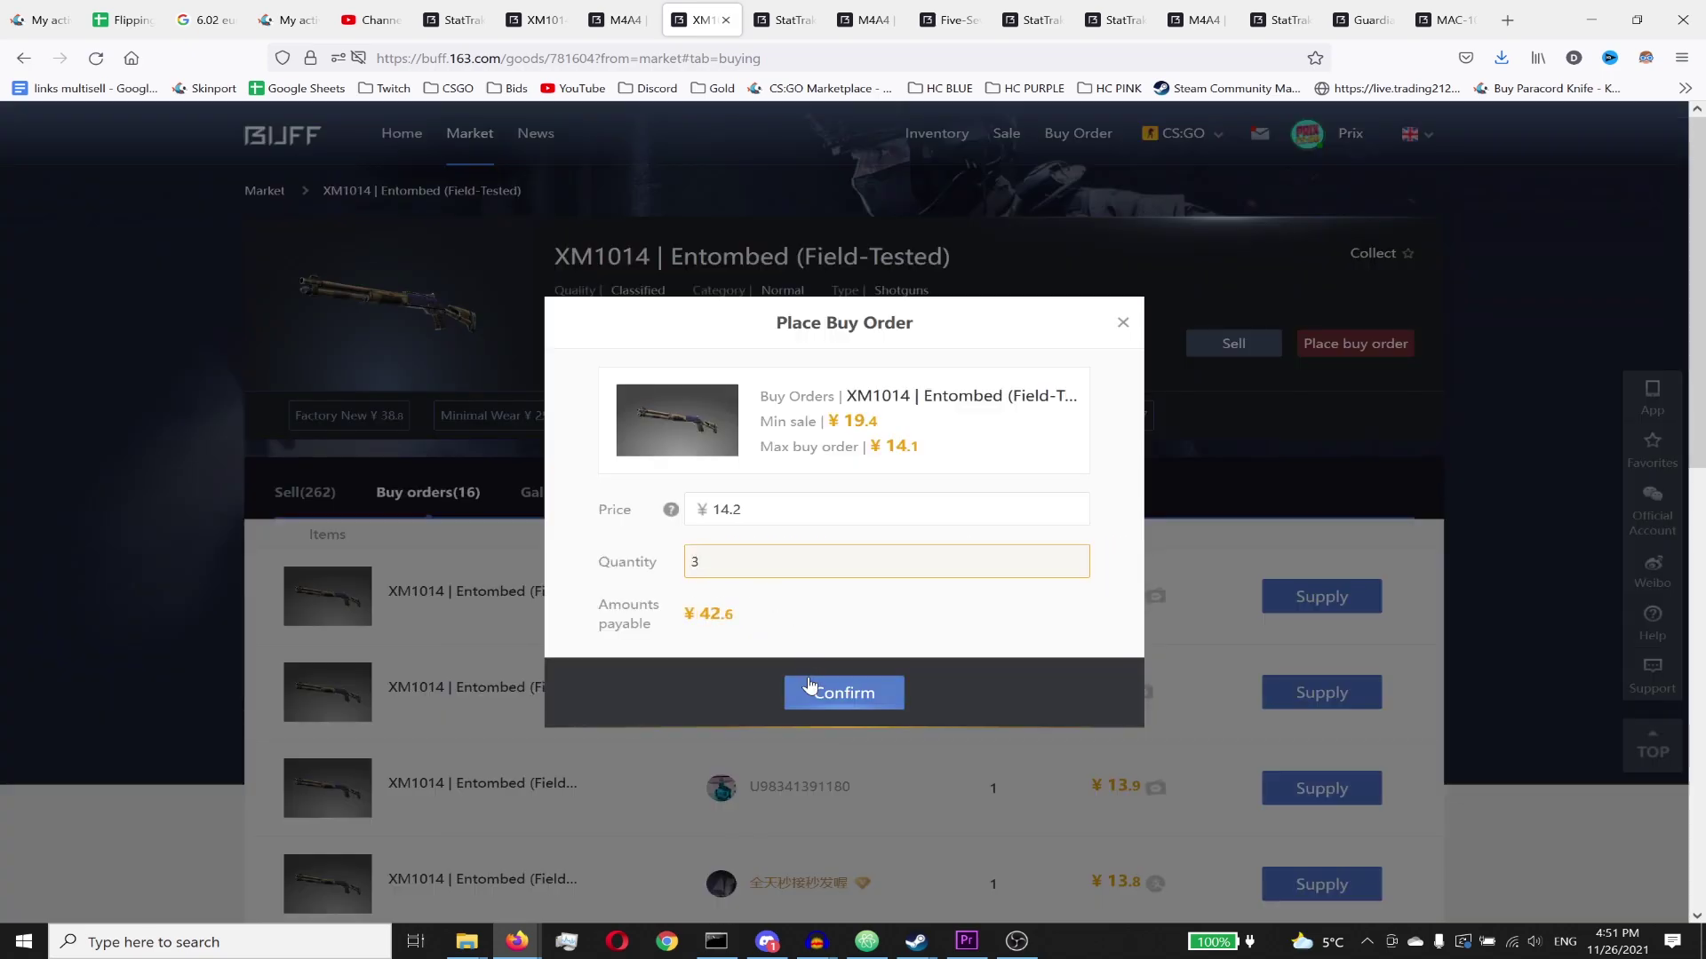
{"action": "left_click", "coordinate": [850, 694]}
Step: Review the account's list of active buy orders, including the newly placed ones and their progress
{"action": "middle_click", "coordinate": [122, 273]}
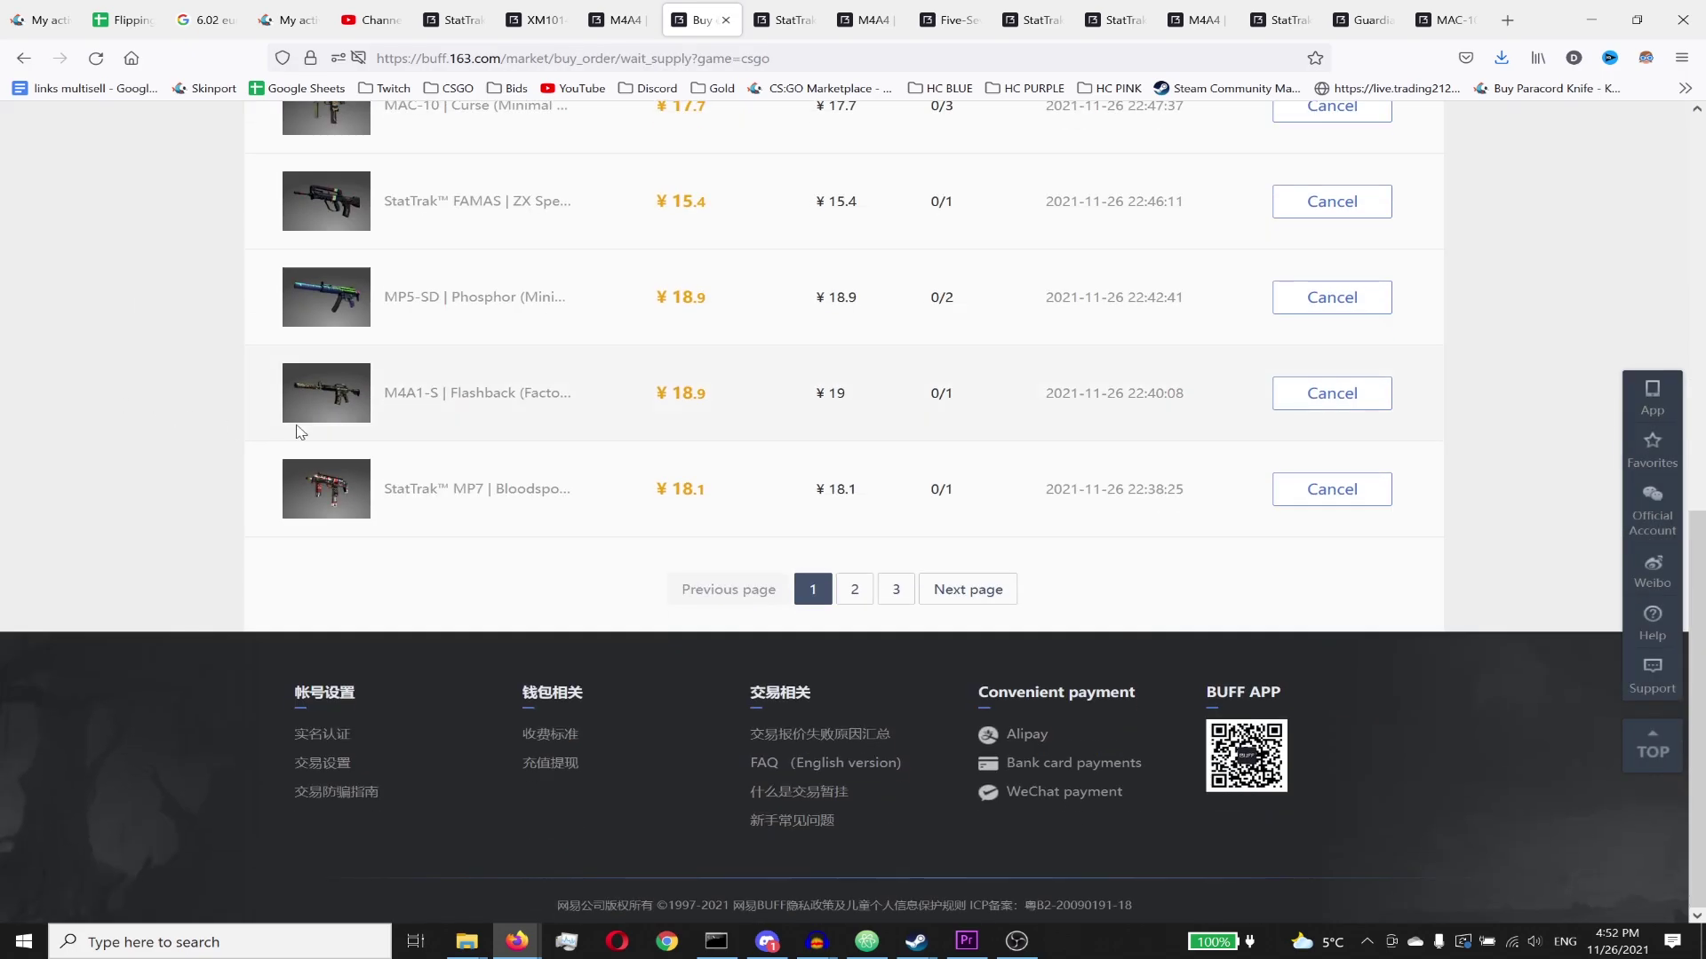
{"action": "scroll", "coordinate": [480, 445], "scroll_direction": "up", "scroll_amount": 9}
{"action": "scroll", "coordinate": [708, 571], "scroll_direction": "down", "scroll_amount": 7}
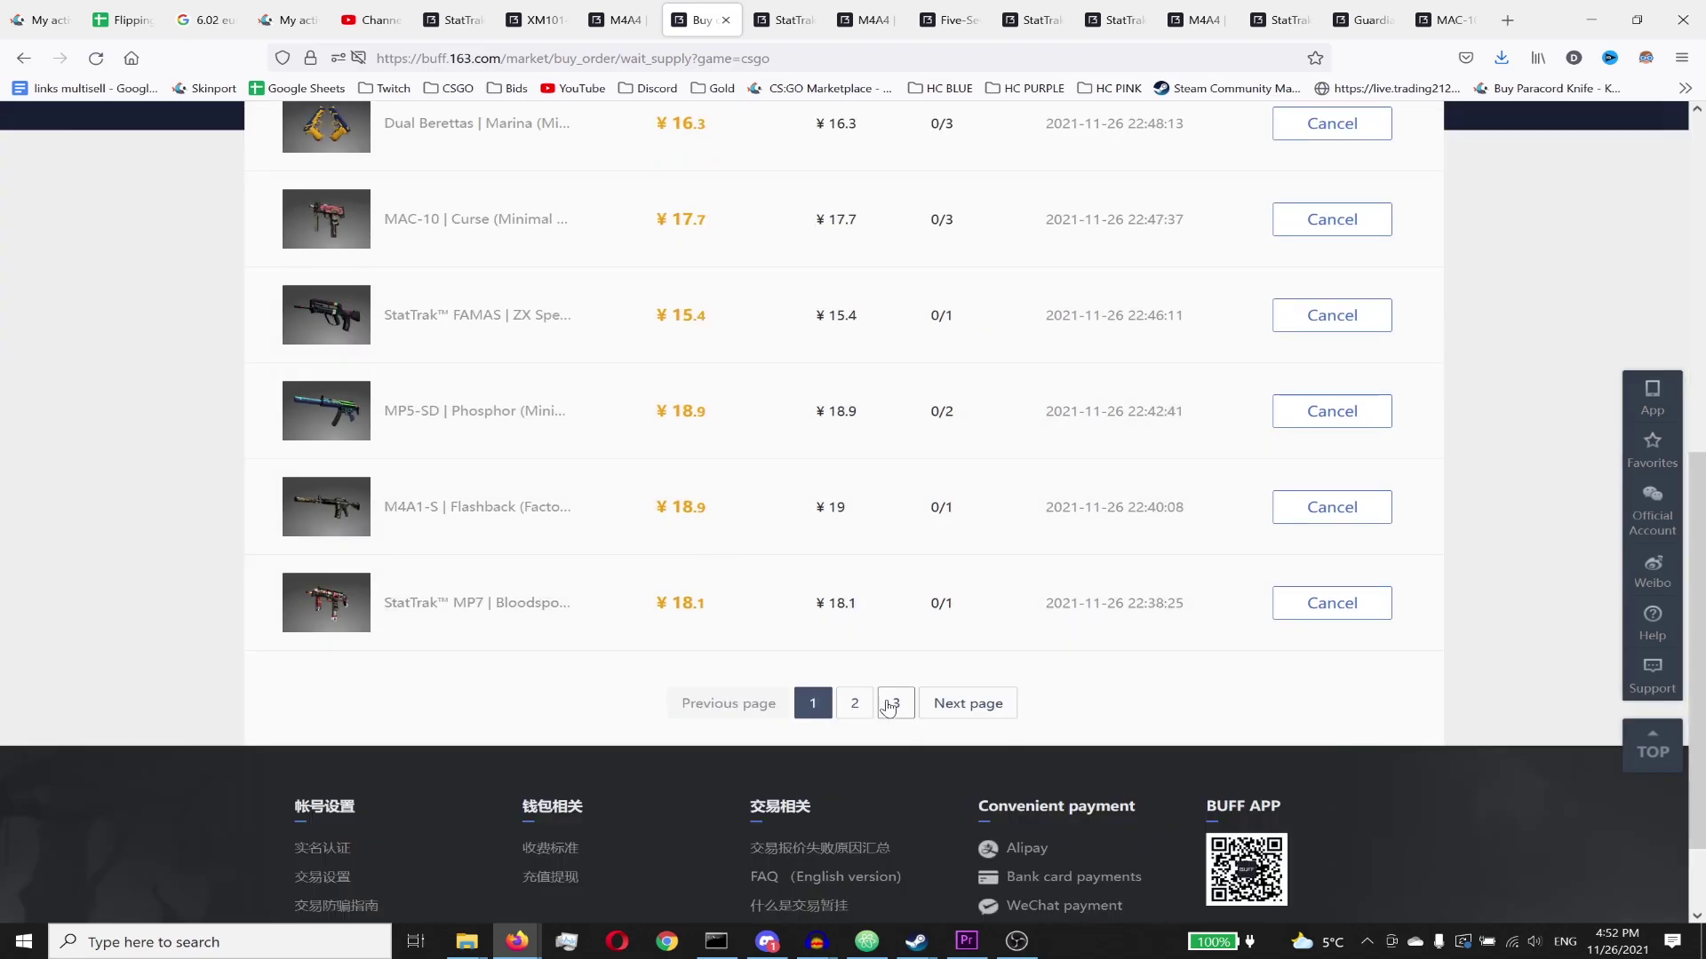
{"action": "scroll", "coordinate": [764, 653], "scroll_direction": "up", "scroll_amount": 7}
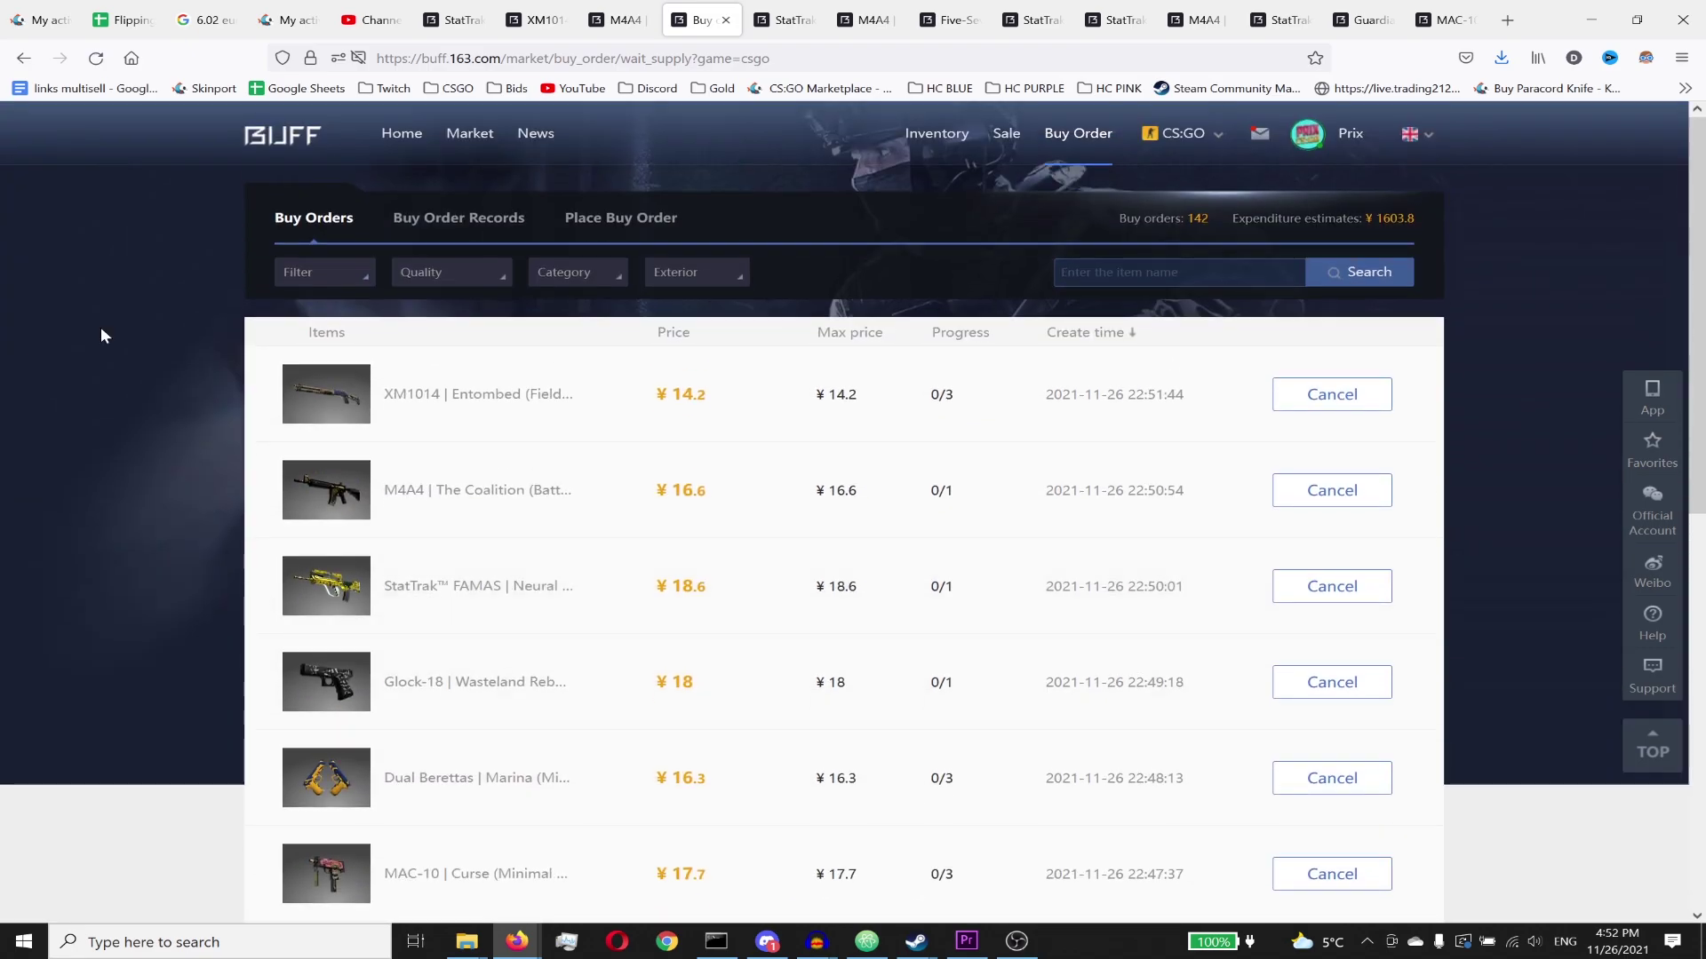